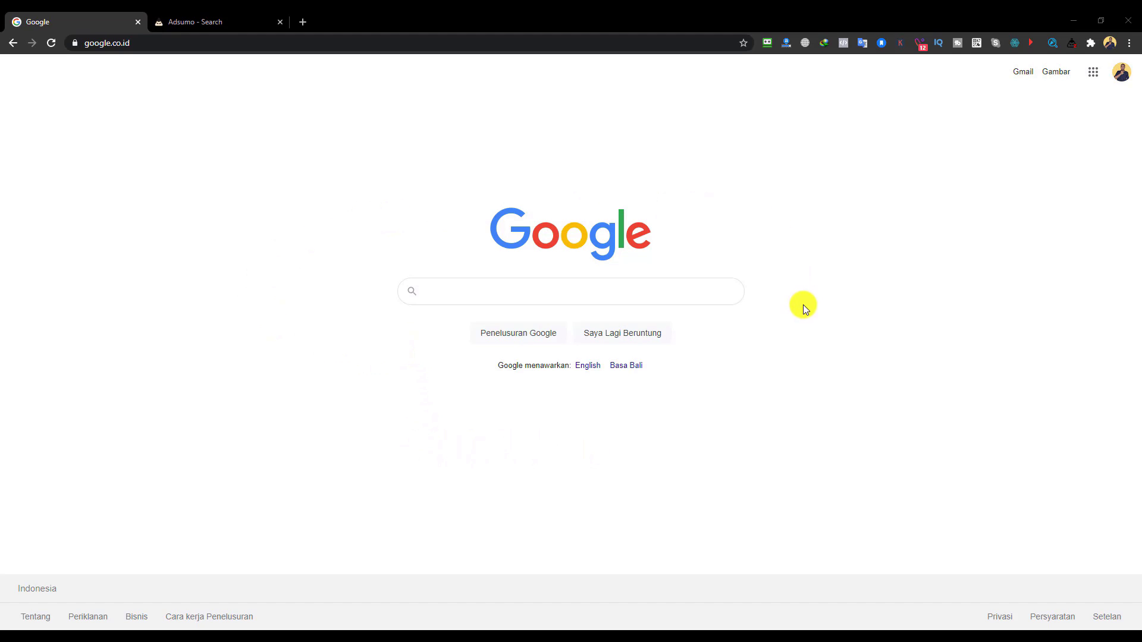
# Search Google for "facebook audience insight"
pyautogui.click(708, 290)
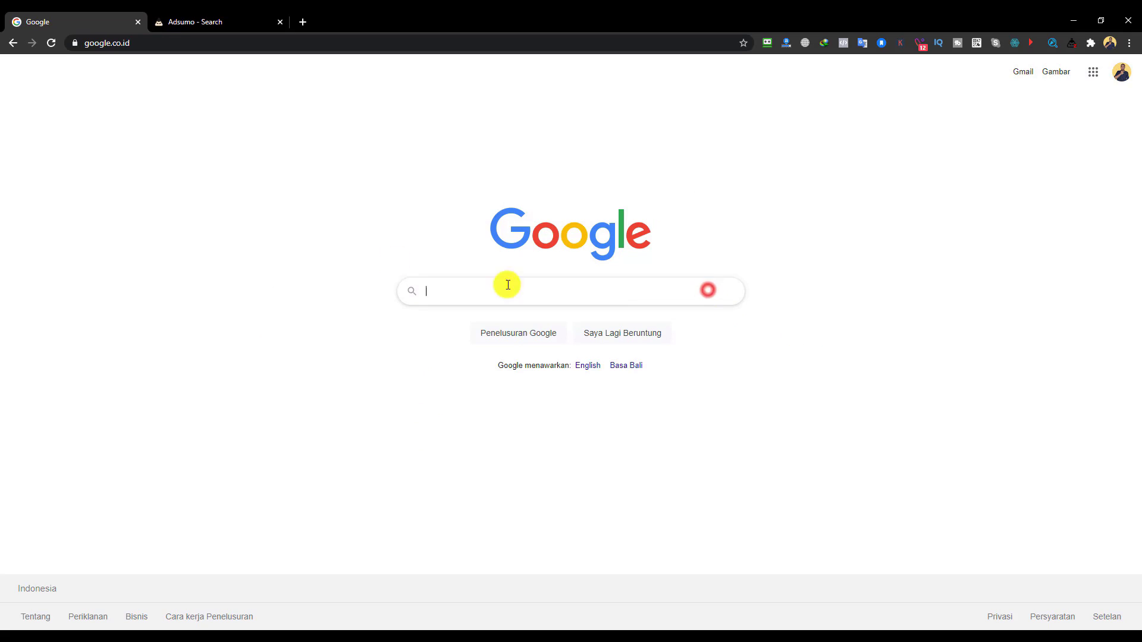
pyautogui.click(537, 290)
pyautogui.write('faceb')
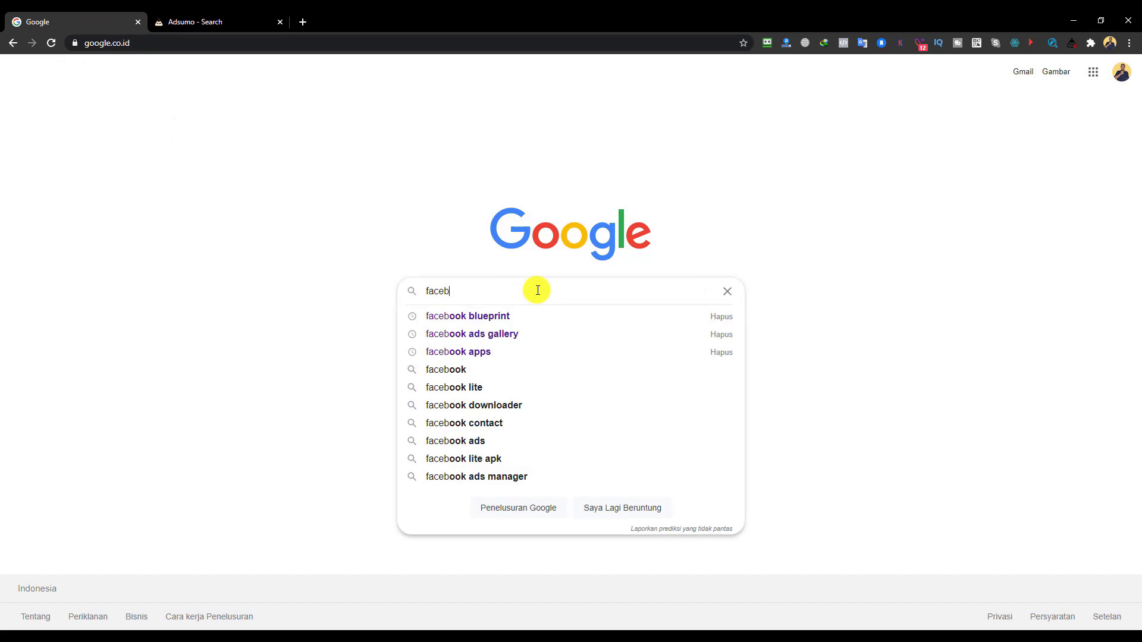
pyautogui.write('ook audien')
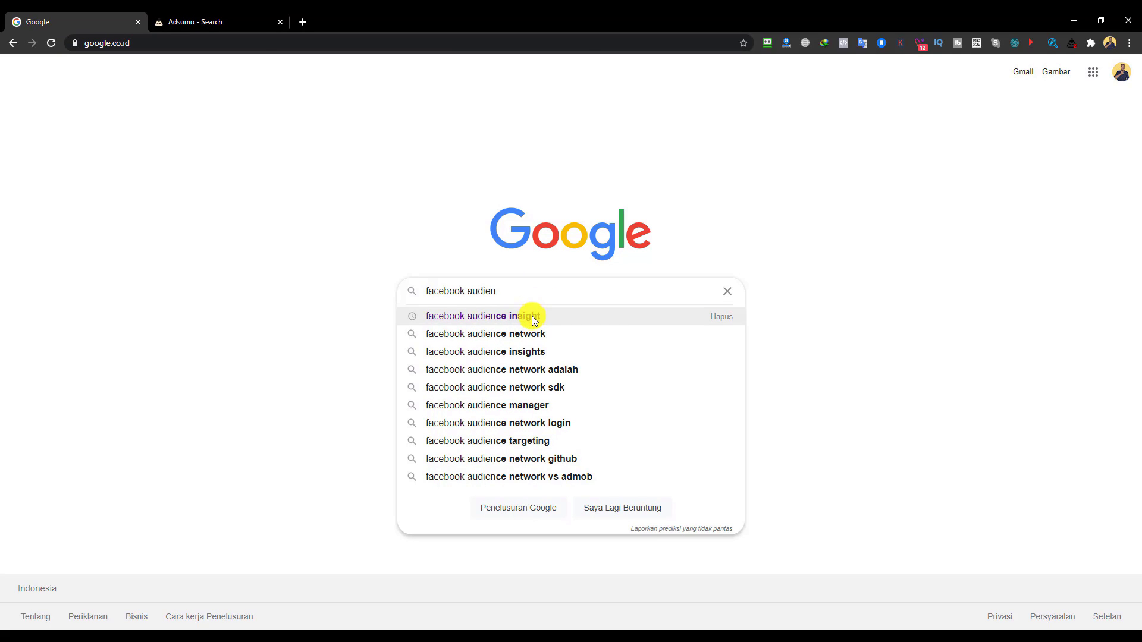
pyautogui.click(531, 316)
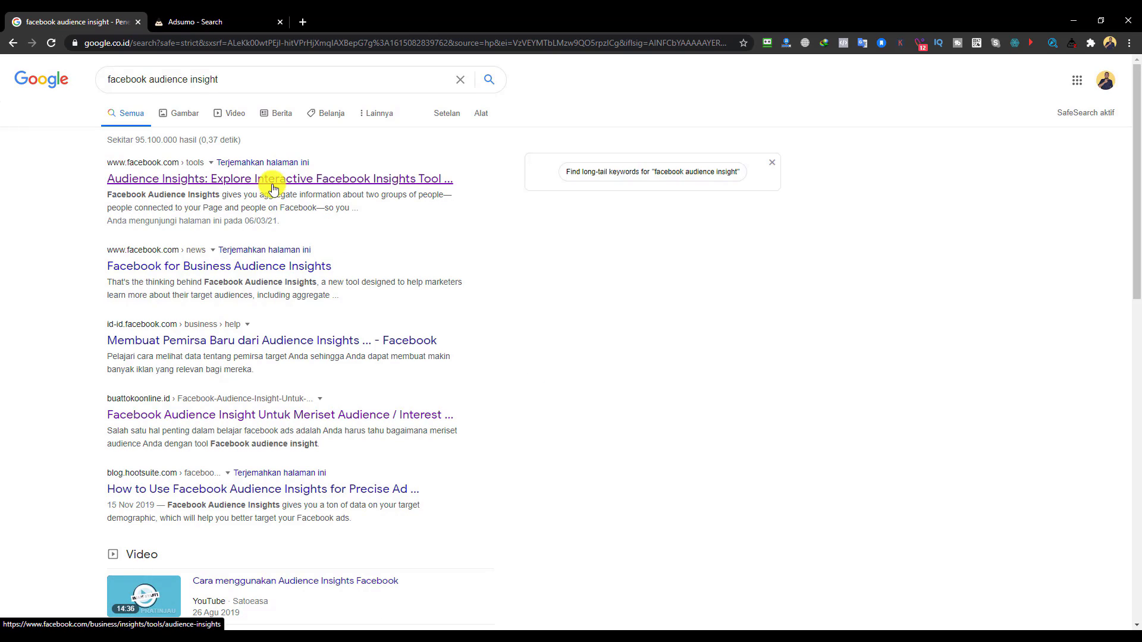
# Open Facebook's Audience Insights tool from the first search result in a separate tab and start with everyone on Facebook as the audience
pyautogui.middleClick(274, 179)
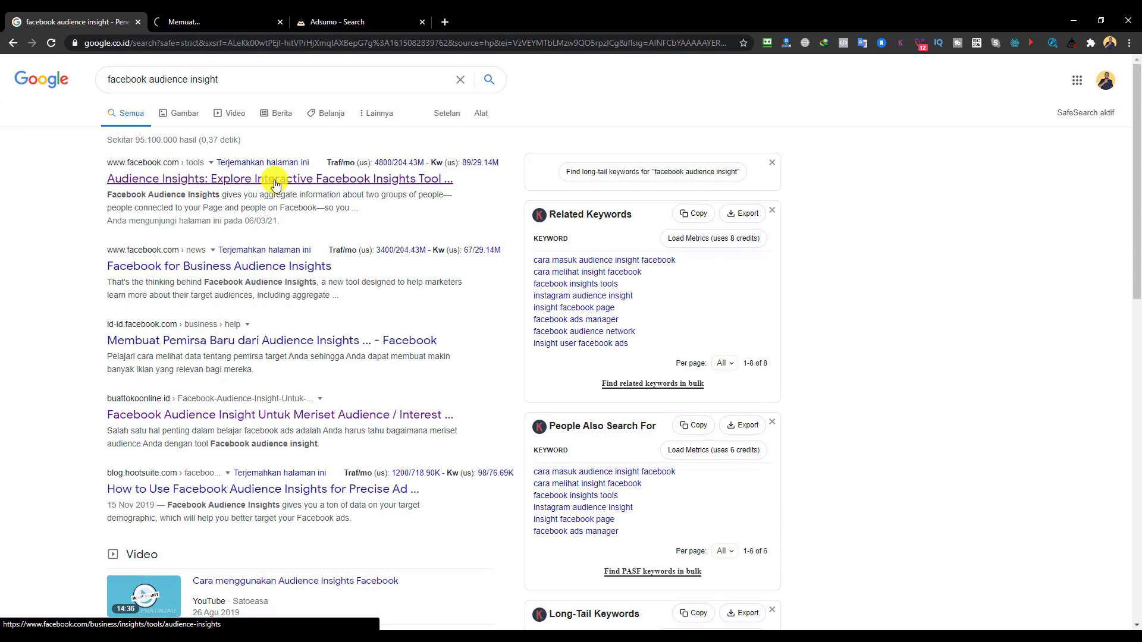
pyautogui.click(237, 25)
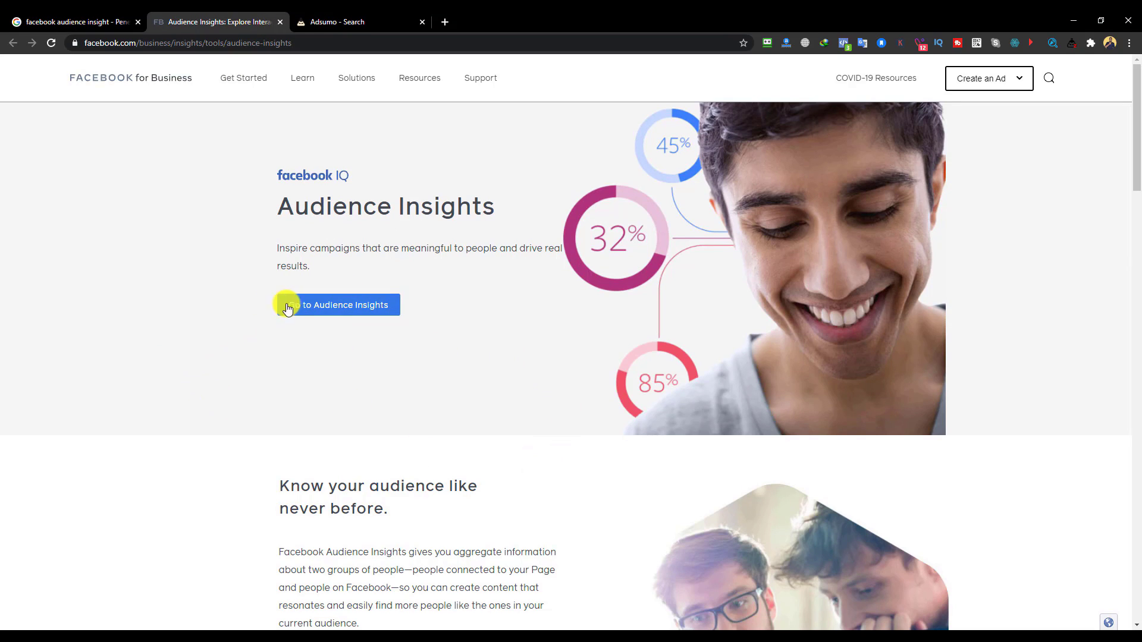
pyautogui.click(337, 305)
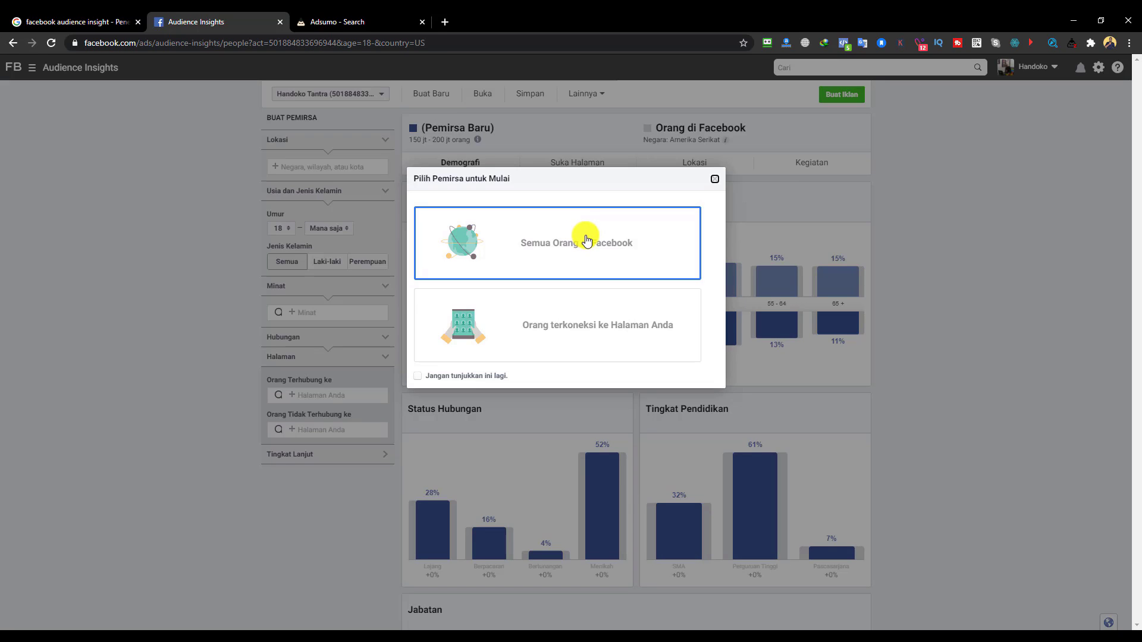
pyautogui.click(580, 240)
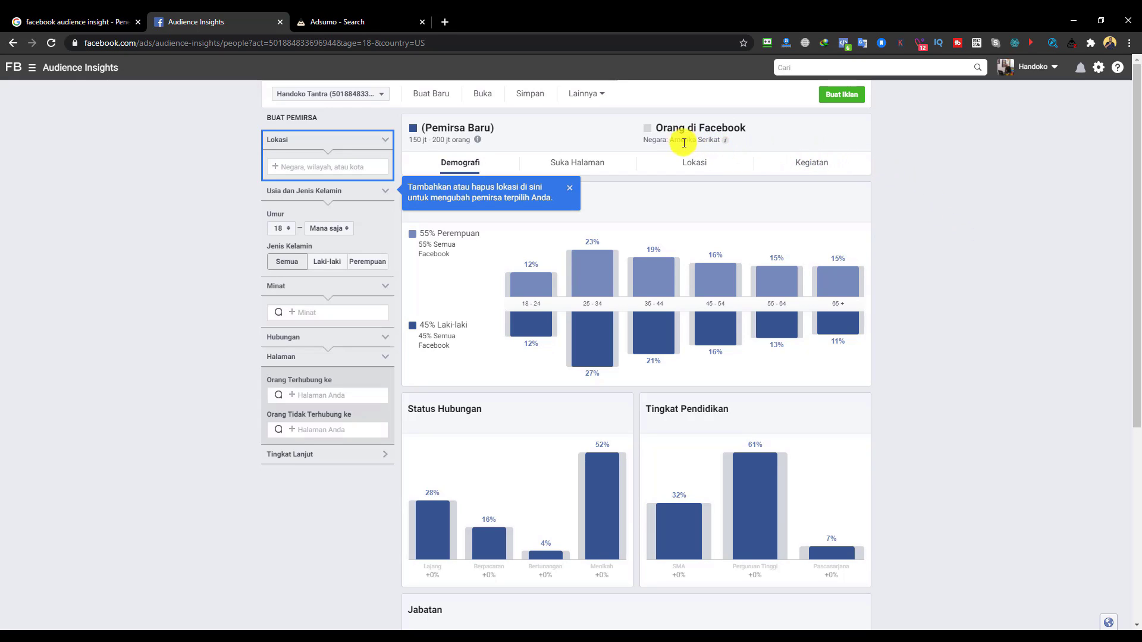
# Examine the new audience's default country, estimated size and demographic charts, down to the job titles
pyautogui.moveTo(671, 138); pyautogui.dragTo(721, 139)
pyautogui.click(946, 178)
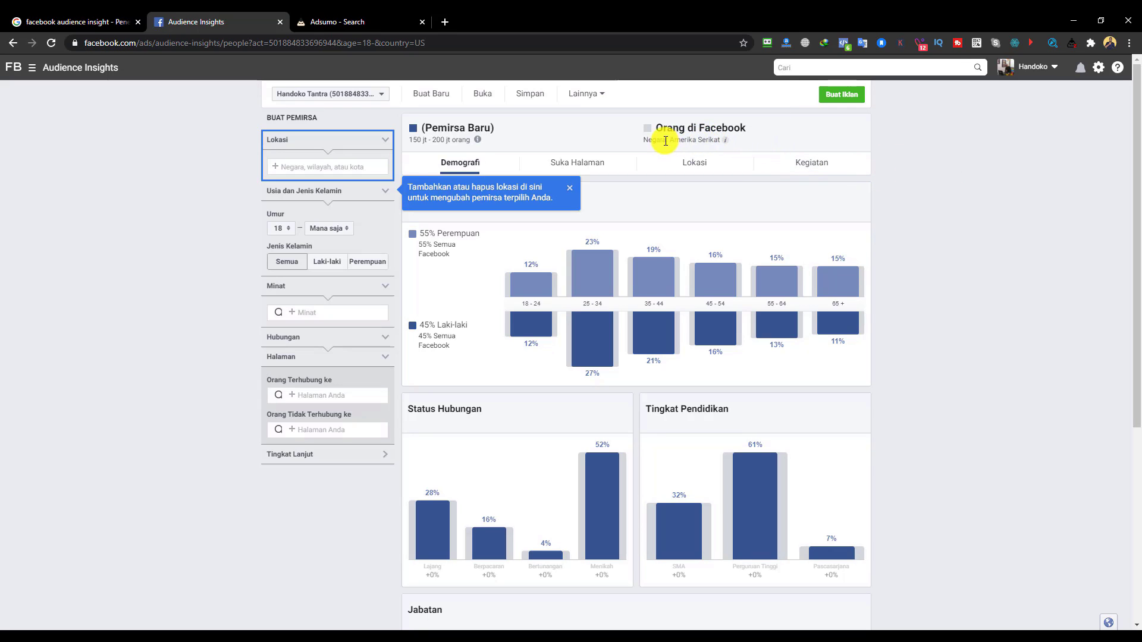
pyautogui.moveTo(669, 139); pyautogui.dragTo(721, 140)
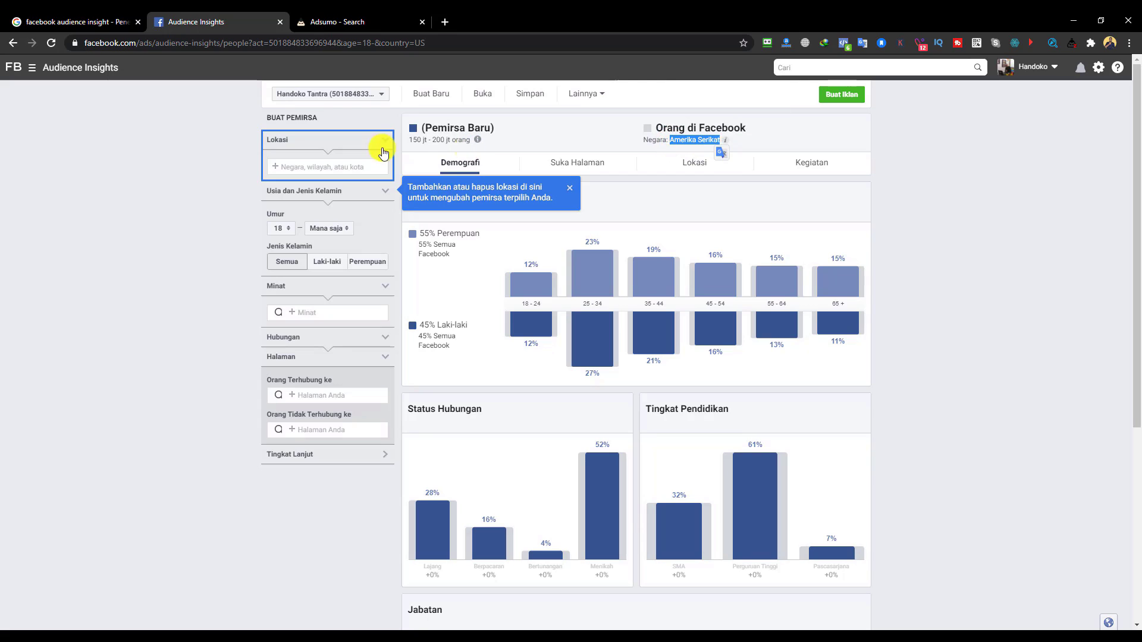
pyautogui.moveTo(409, 140); pyautogui.dragTo(470, 141)
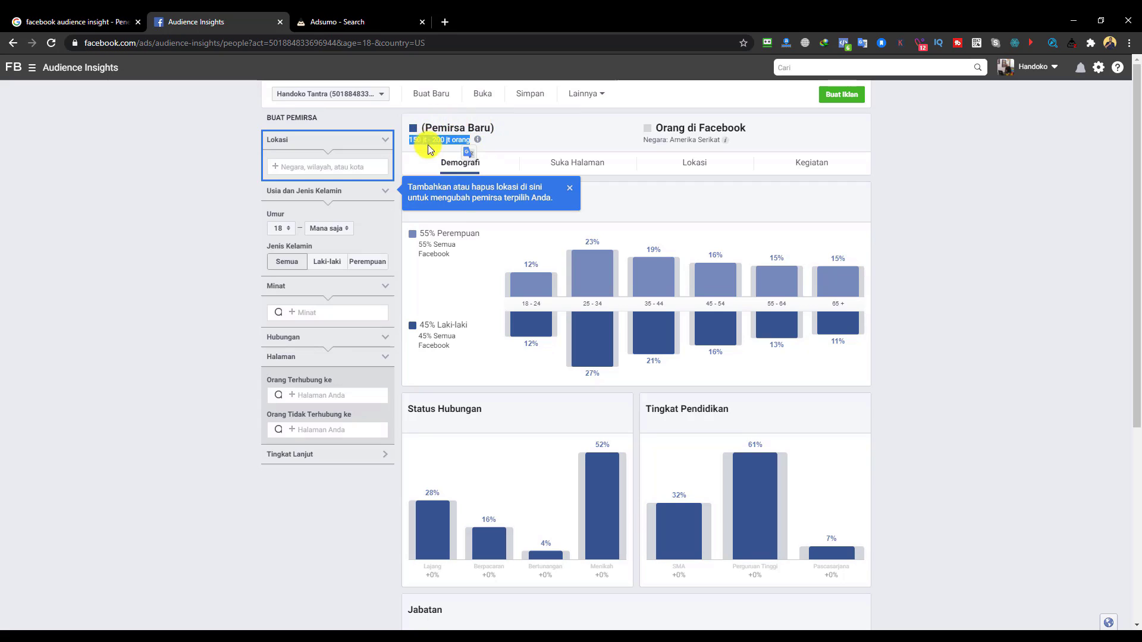
pyautogui.moveTo(476, 143)
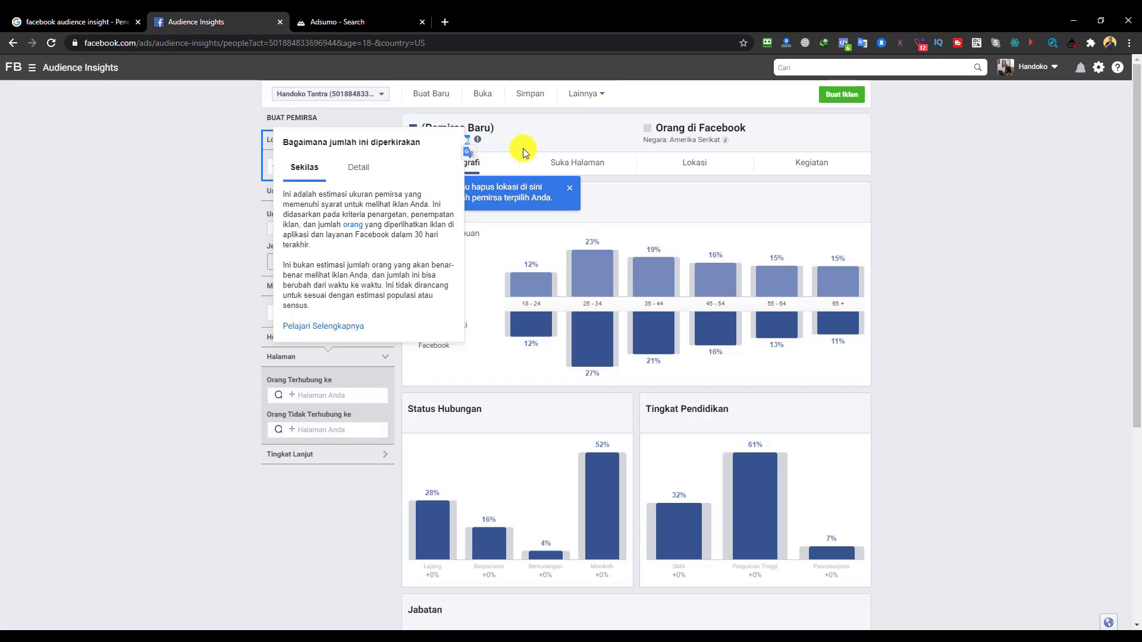
pyautogui.click(547, 134)
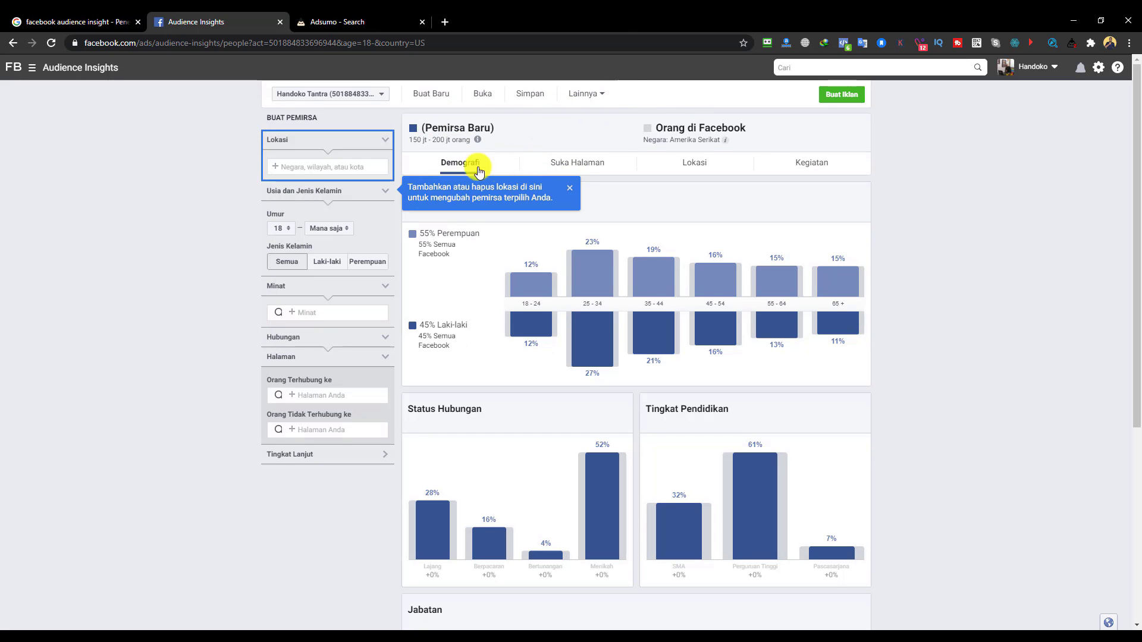
pyautogui.scroll(-5, 161, 238)
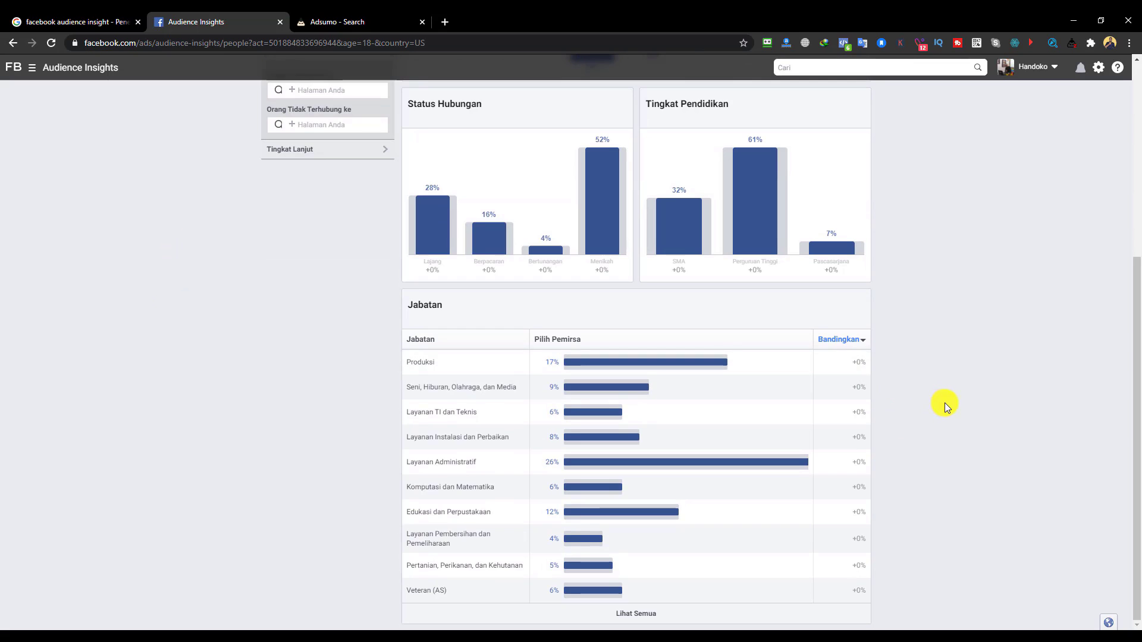
pyautogui.scroll(5, 947, 407)
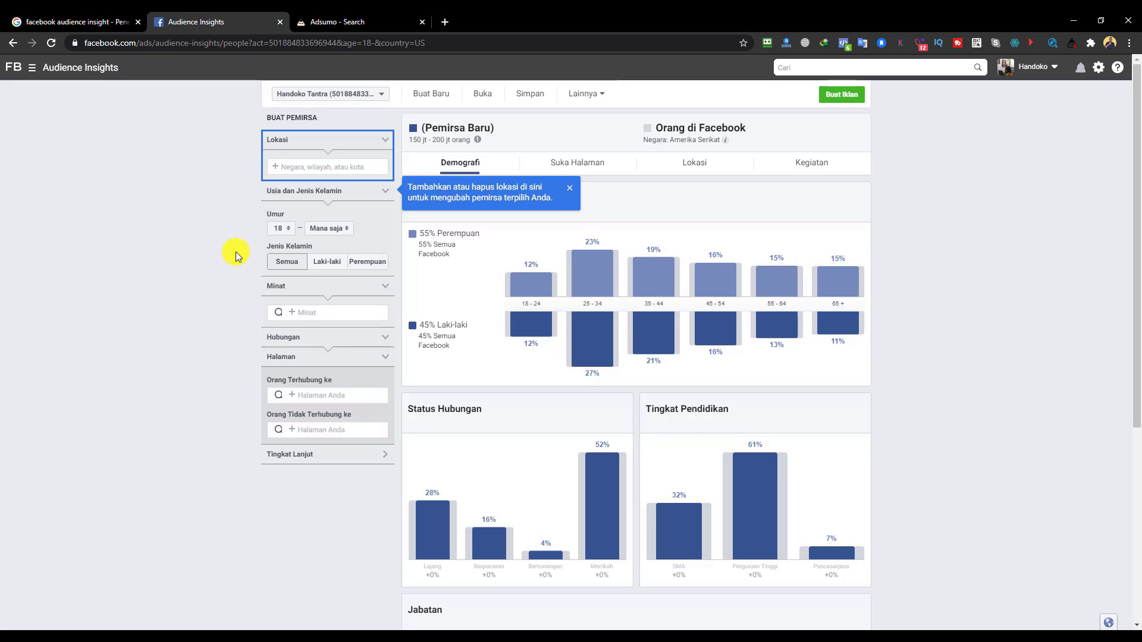
# Switch to Adsumo and examine its interest list with reach figures, audience filters, ad settings and web address
pyautogui.click(359, 27)
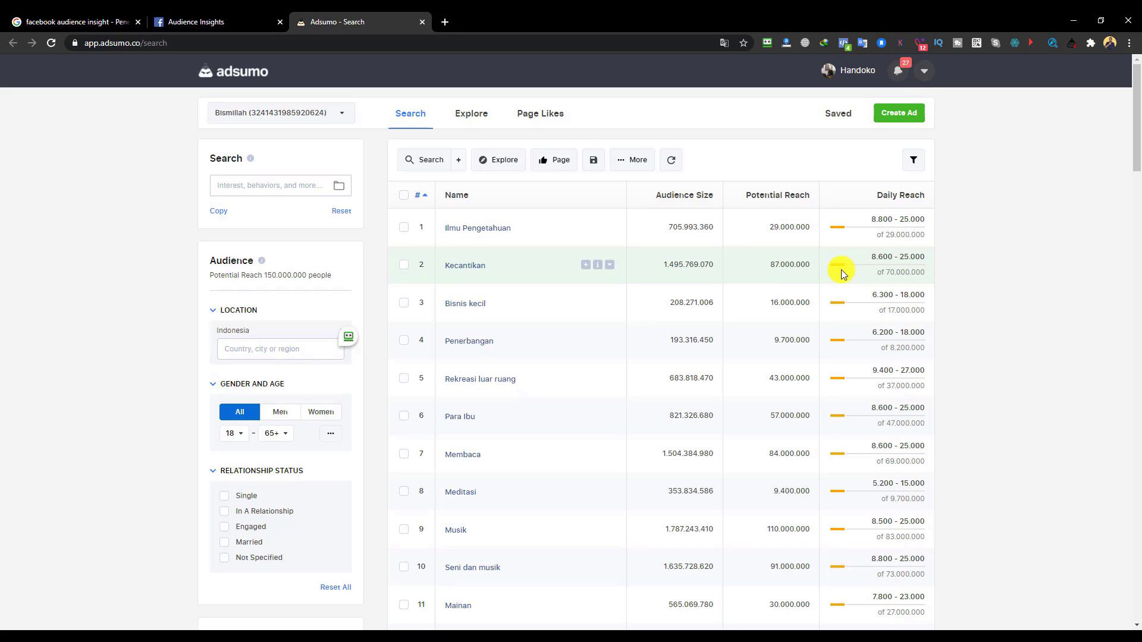
pyautogui.scroll(-3, 723, 348)
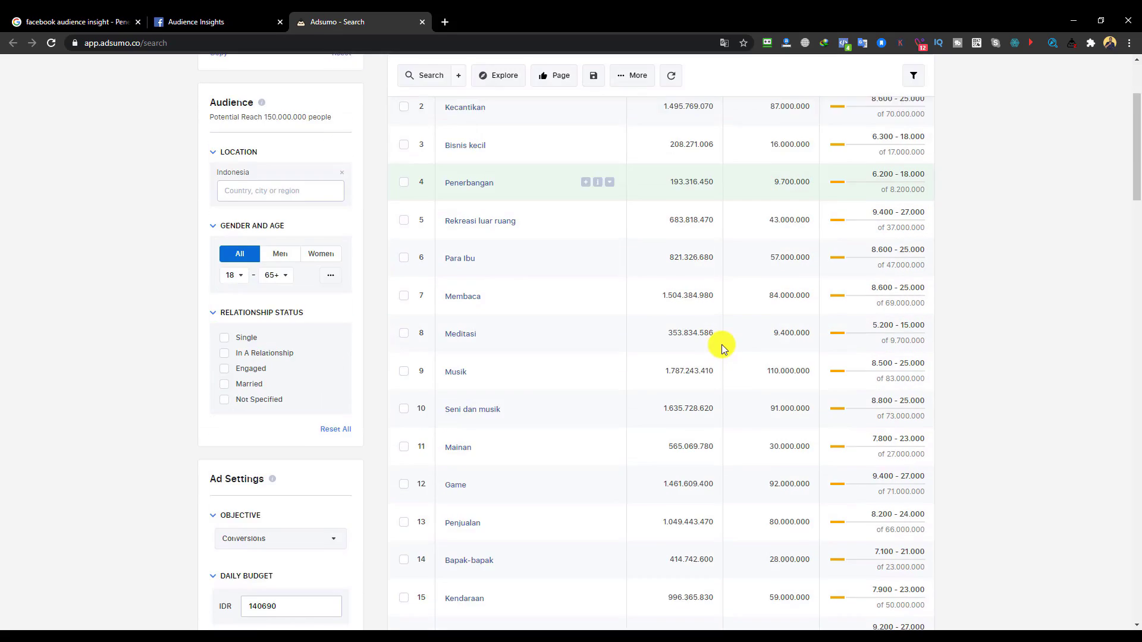
pyautogui.scroll(-8, 724, 348)
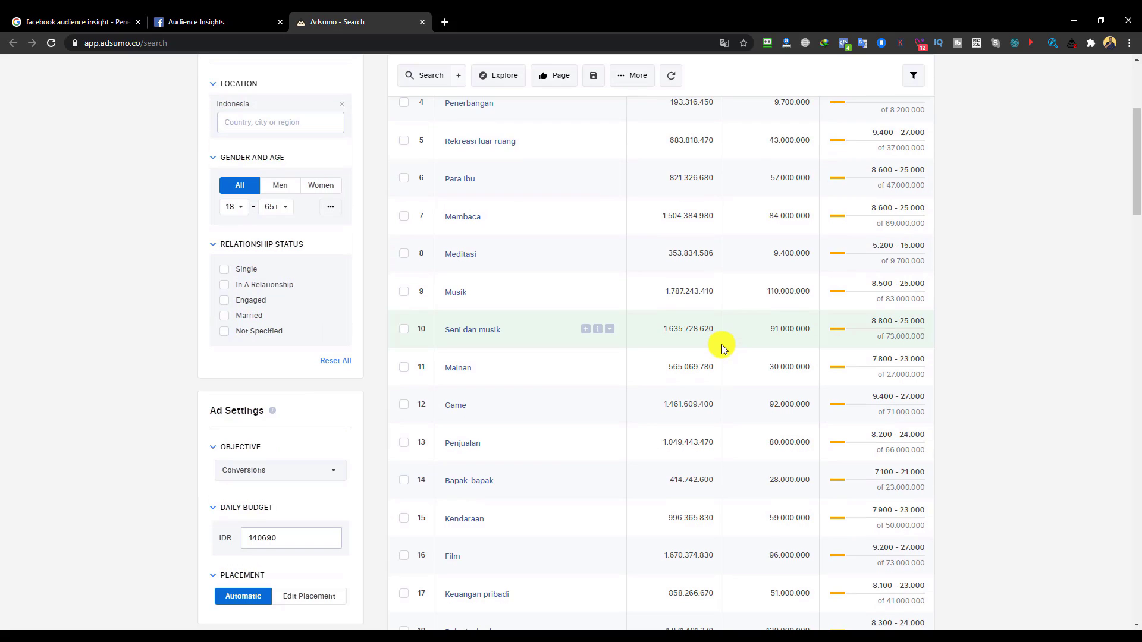
pyautogui.click(297, 473)
pyautogui.scroll(-1, 285, 479)
pyautogui.click(69, 419)
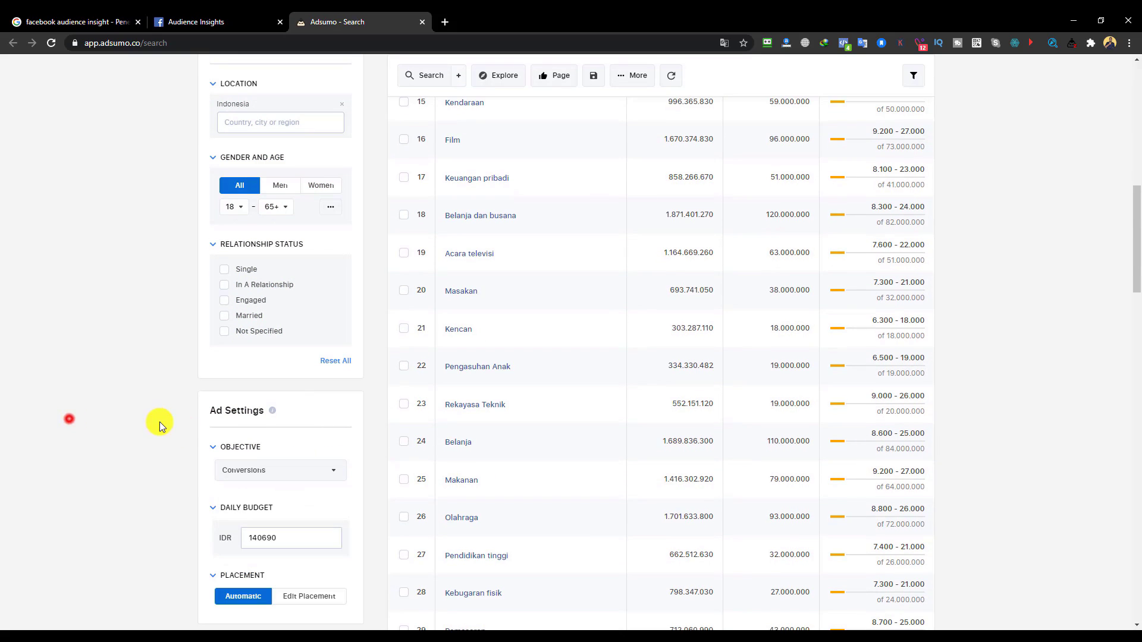
pyautogui.scroll(-3, 167, 446)
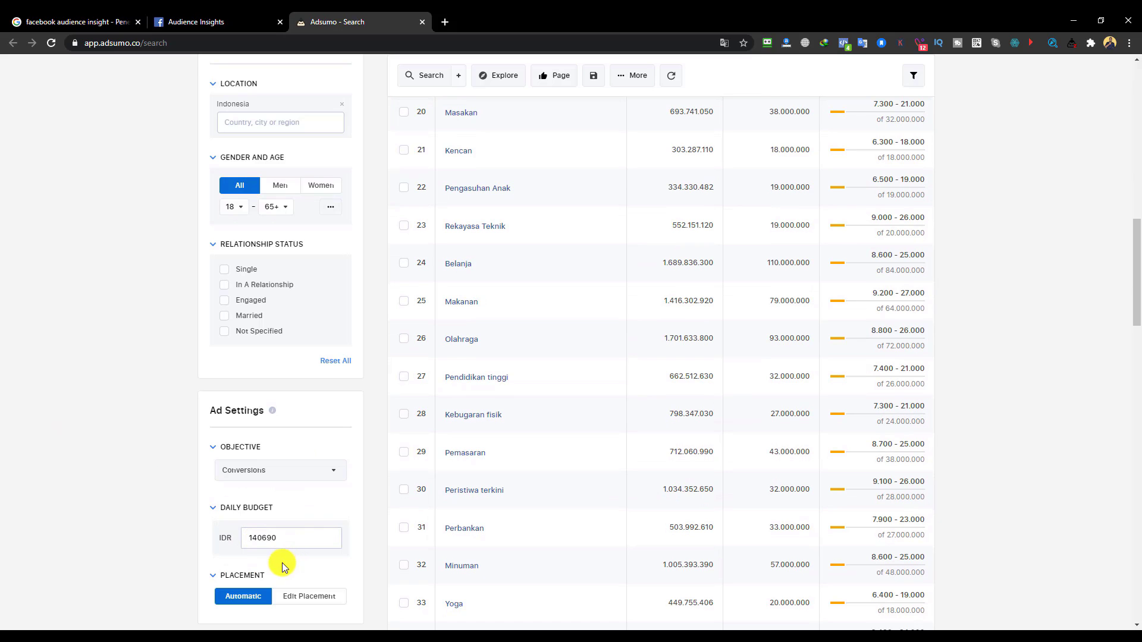
pyautogui.scroll(5, 188, 481)
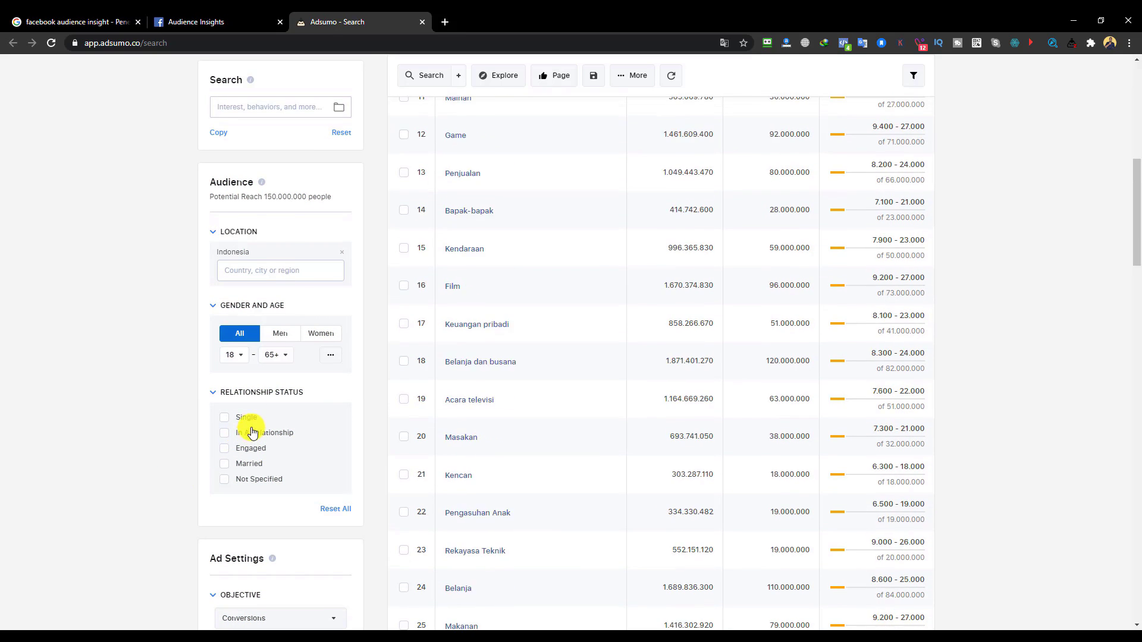
pyautogui.scroll(2, 256, 417)
pyautogui.scroll(5, 294, 139)
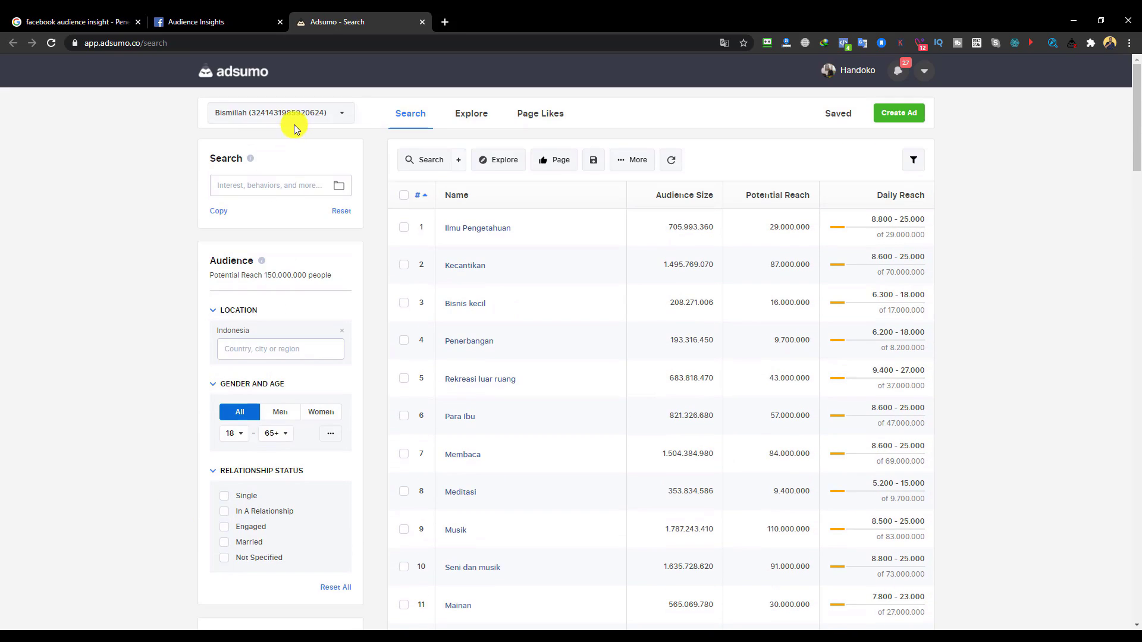
pyautogui.click(201, 44)
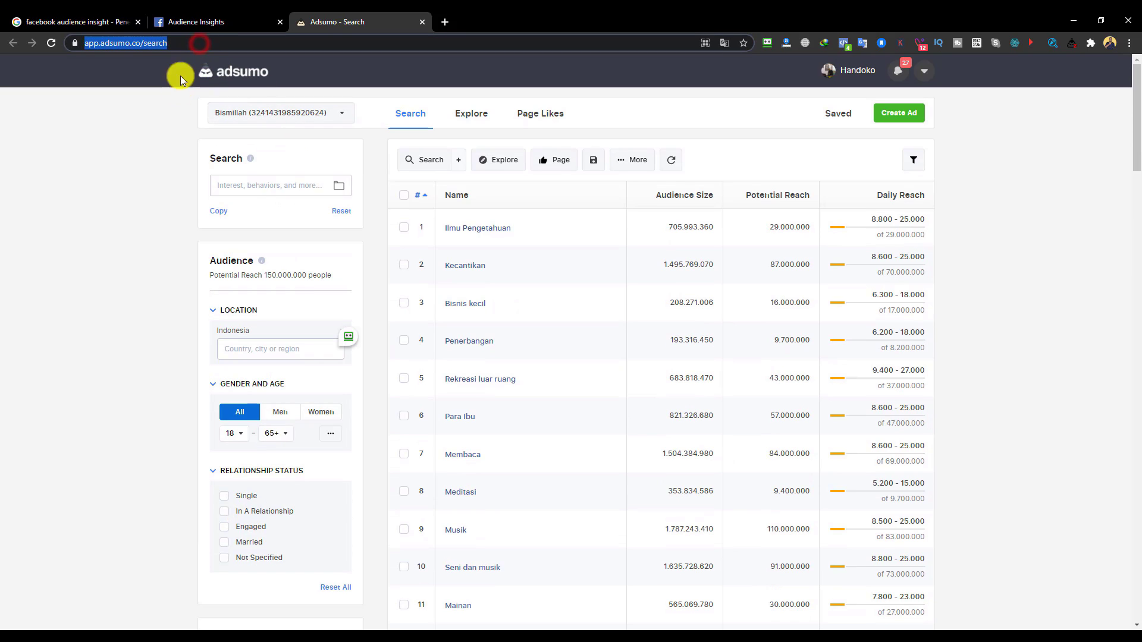
pyautogui.click(172, 189)
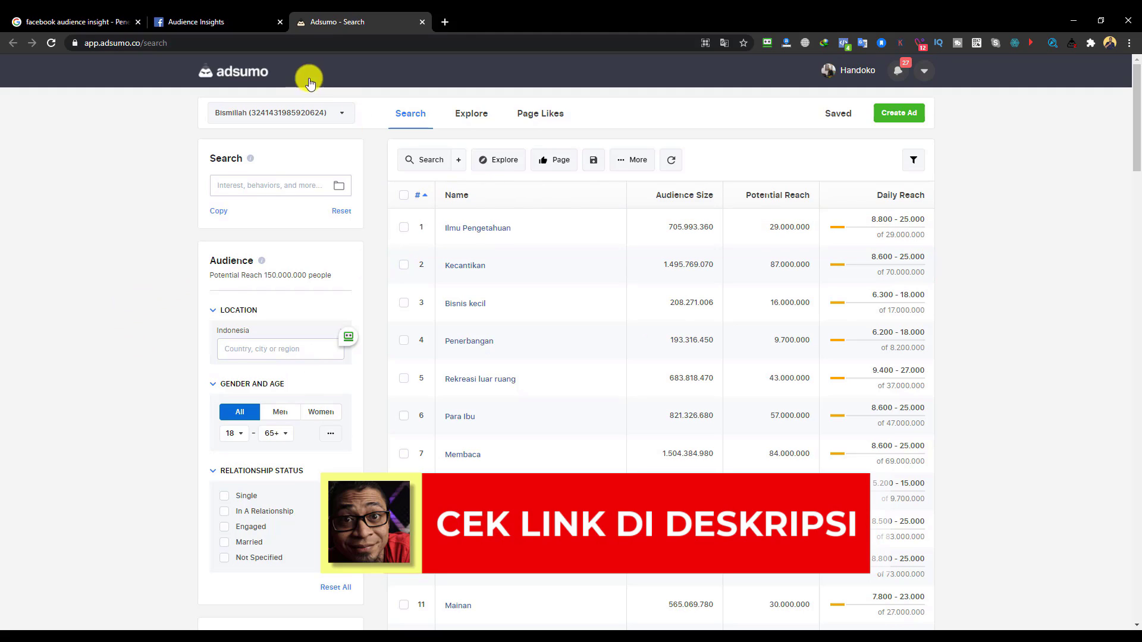
# Switch back to Facebook Audience Insights and review the audience's demographic charts
pyautogui.click(237, 22)
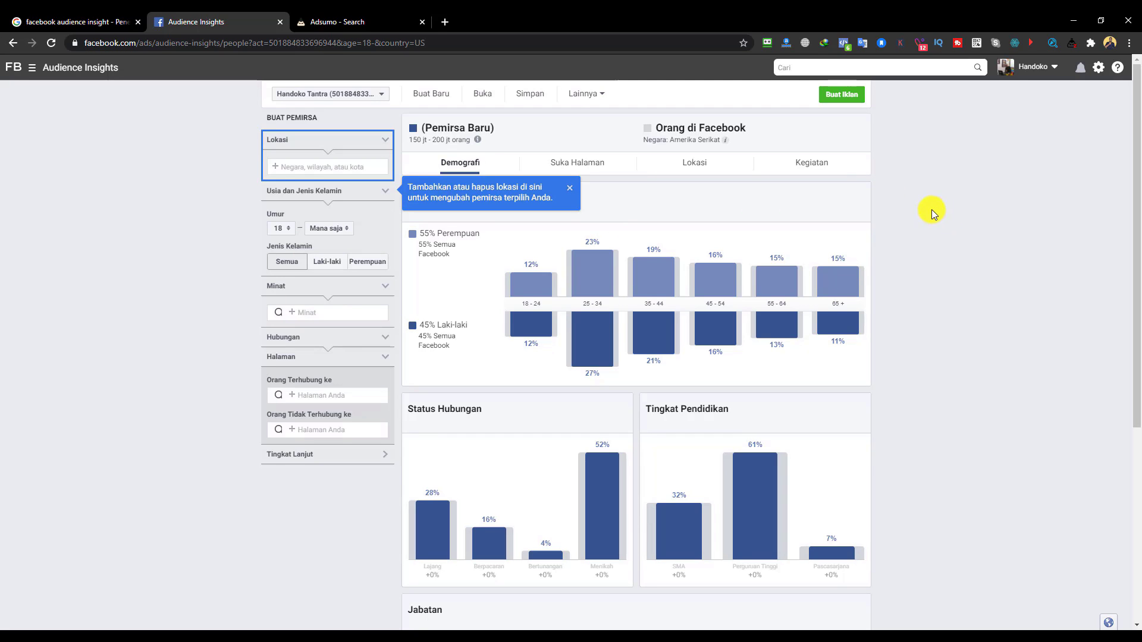
pyautogui.click(366, 21)
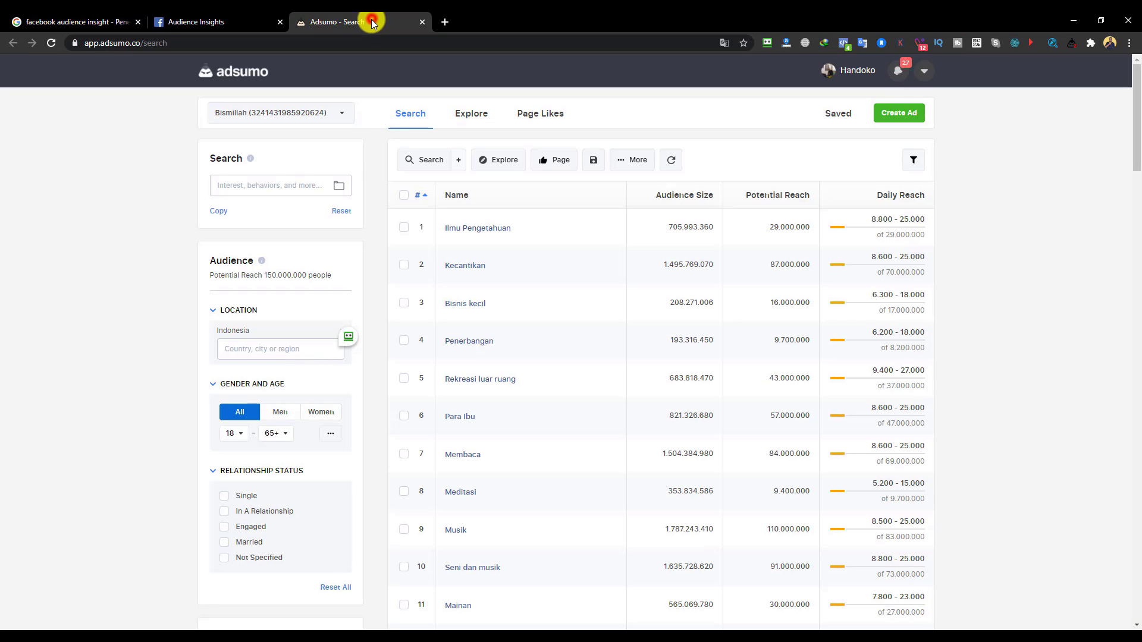
pyautogui.click(258, 23)
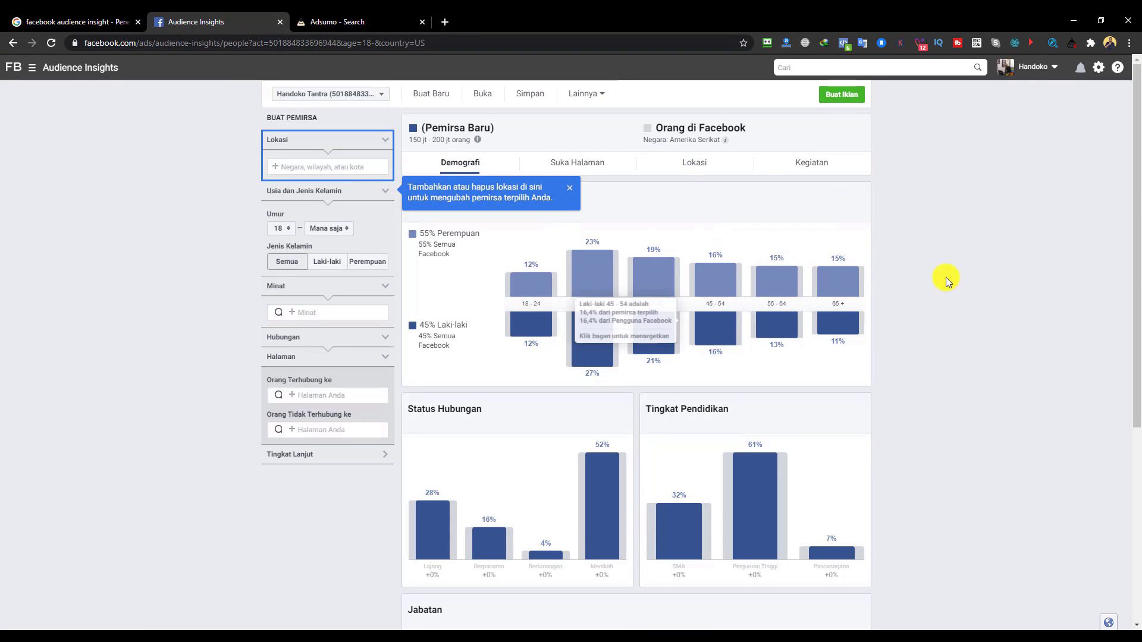
pyautogui.scroll(-5, 964, 266)
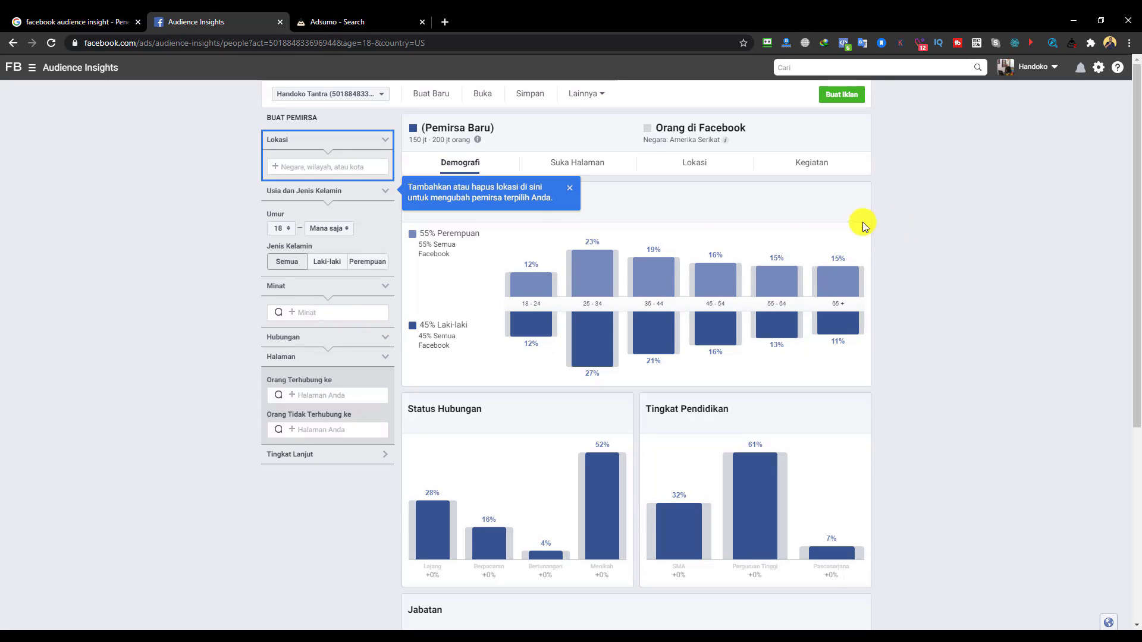
# Dismiss the location tip and set the audience location to the country Indonesia
pyautogui.click(569, 188)
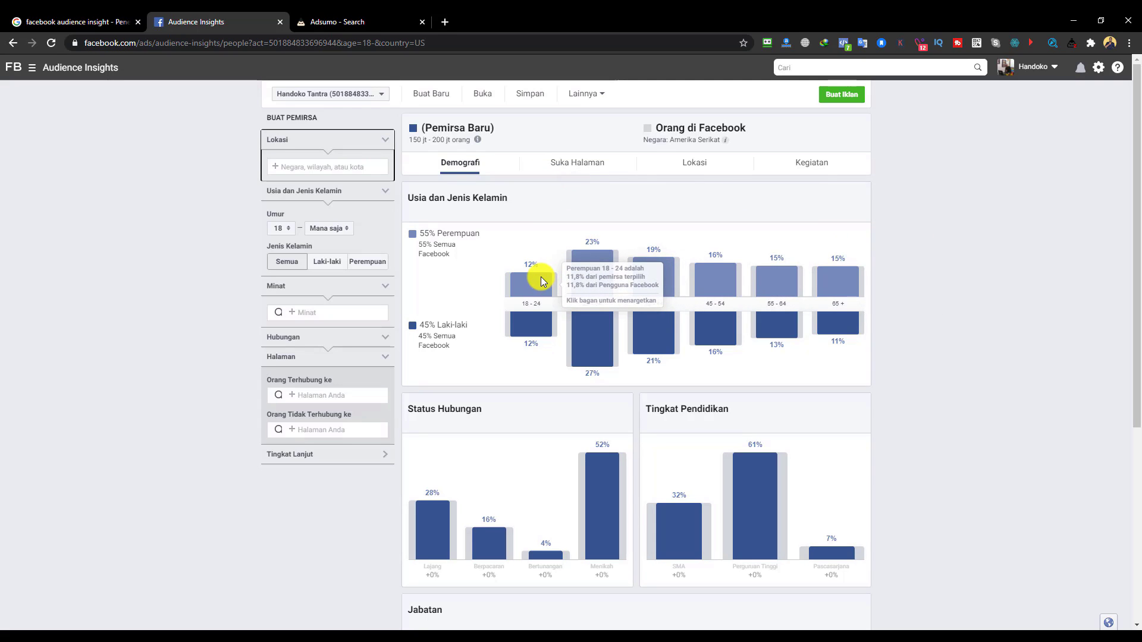
pyautogui.click(332, 165)
pyautogui.write('indonesia')
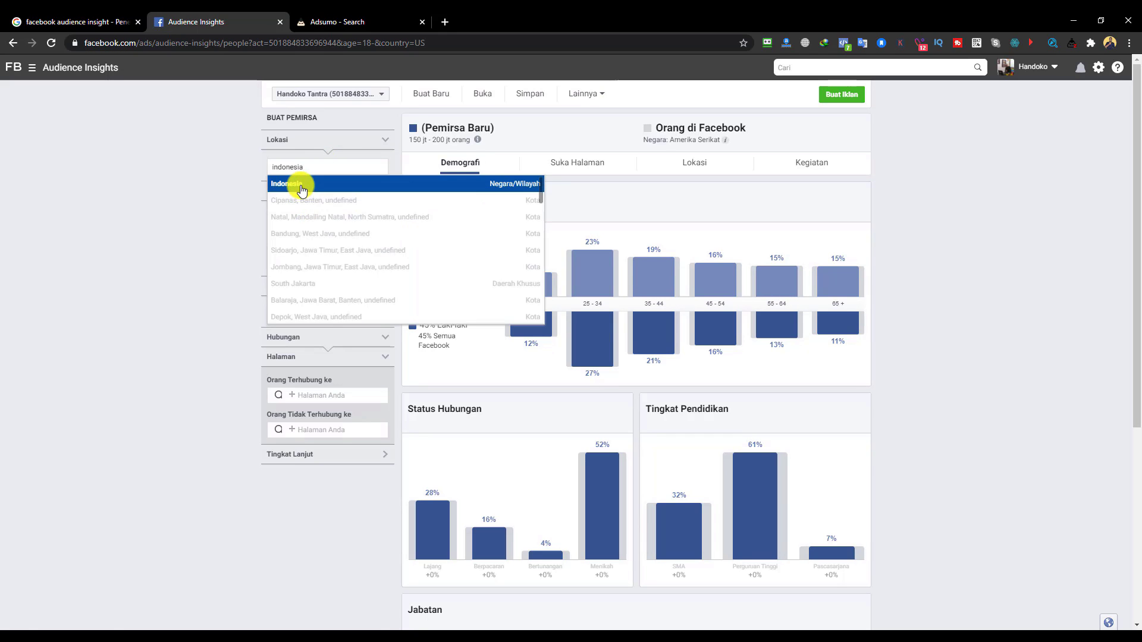
pyautogui.click(301, 188)
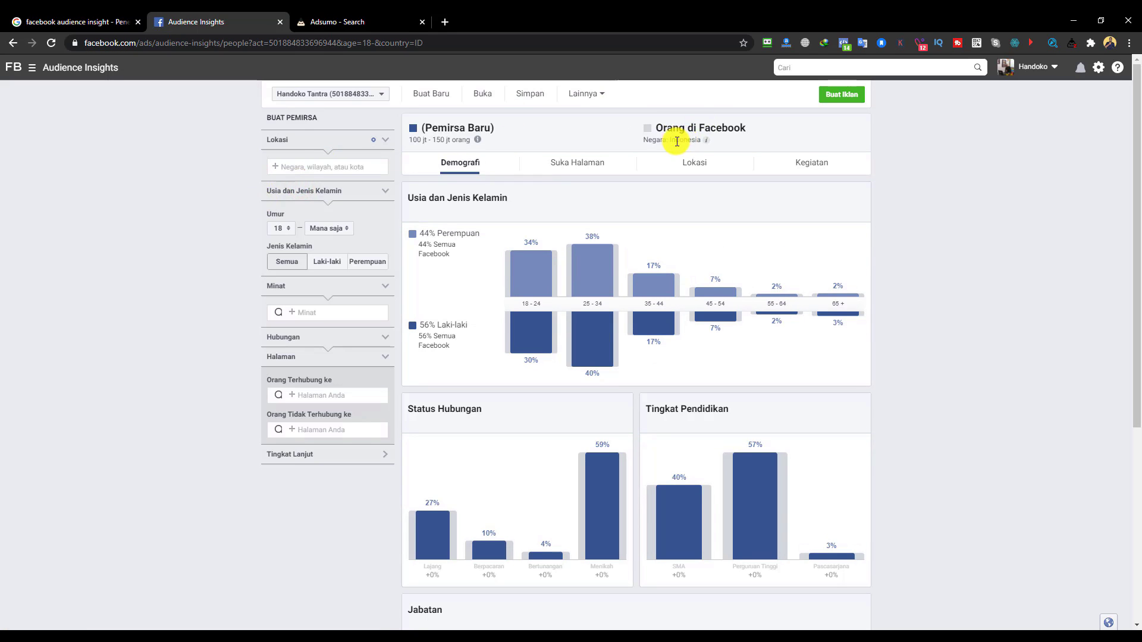
pyautogui.moveTo(669, 139); pyautogui.dragTo(708, 146)
pyautogui.click(984, 165)
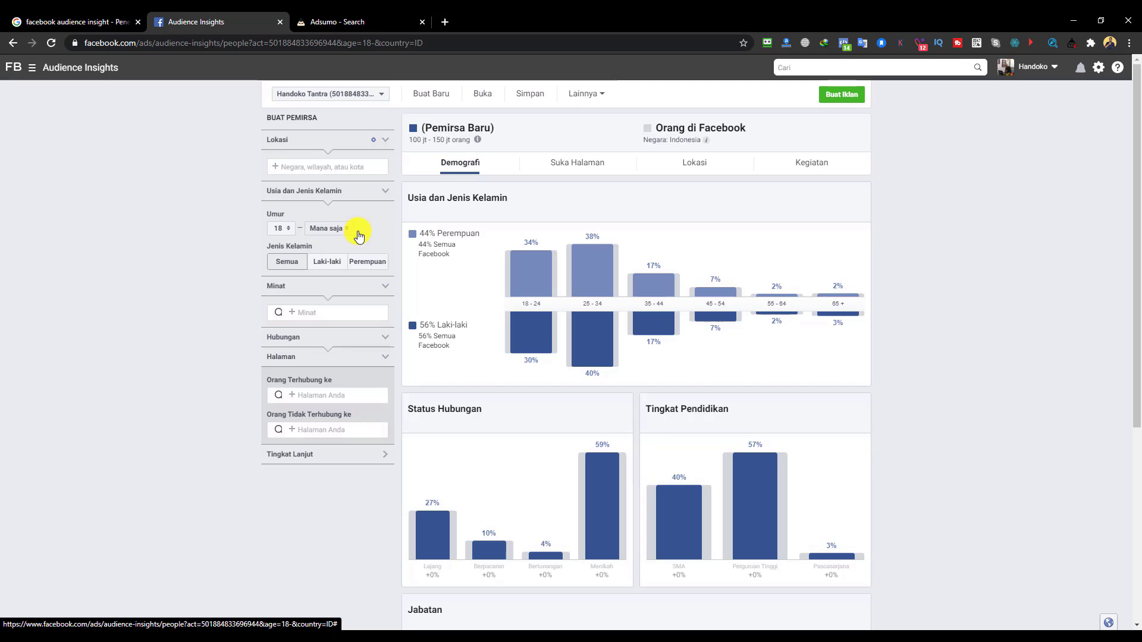
# Set the audience's age range to 21–35
pyautogui.click(283, 229)
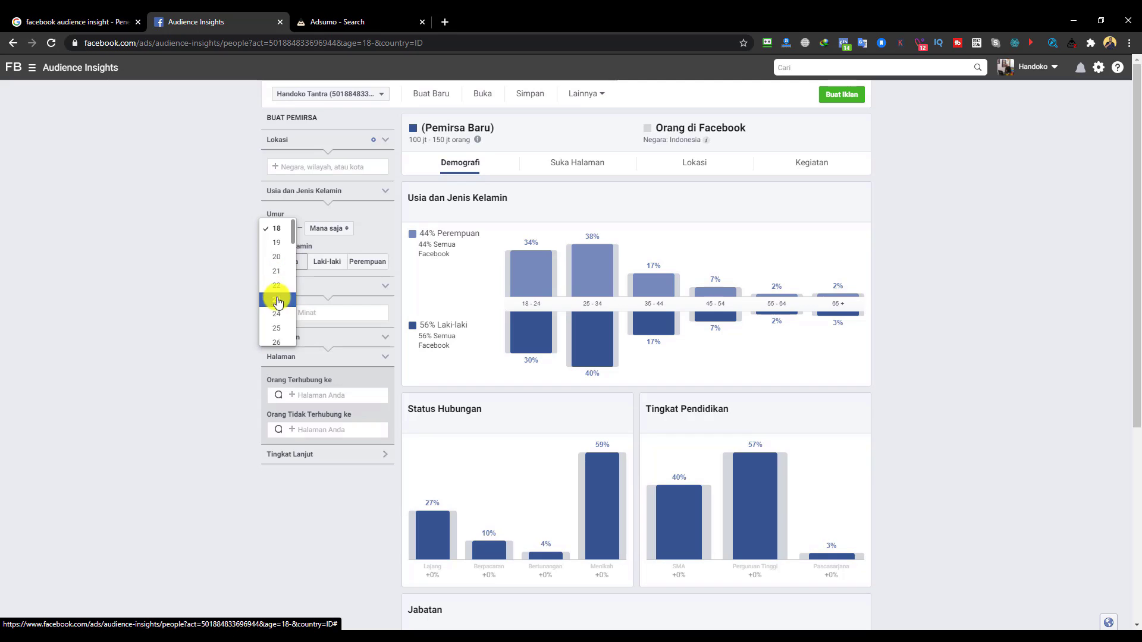
pyautogui.click(279, 276)
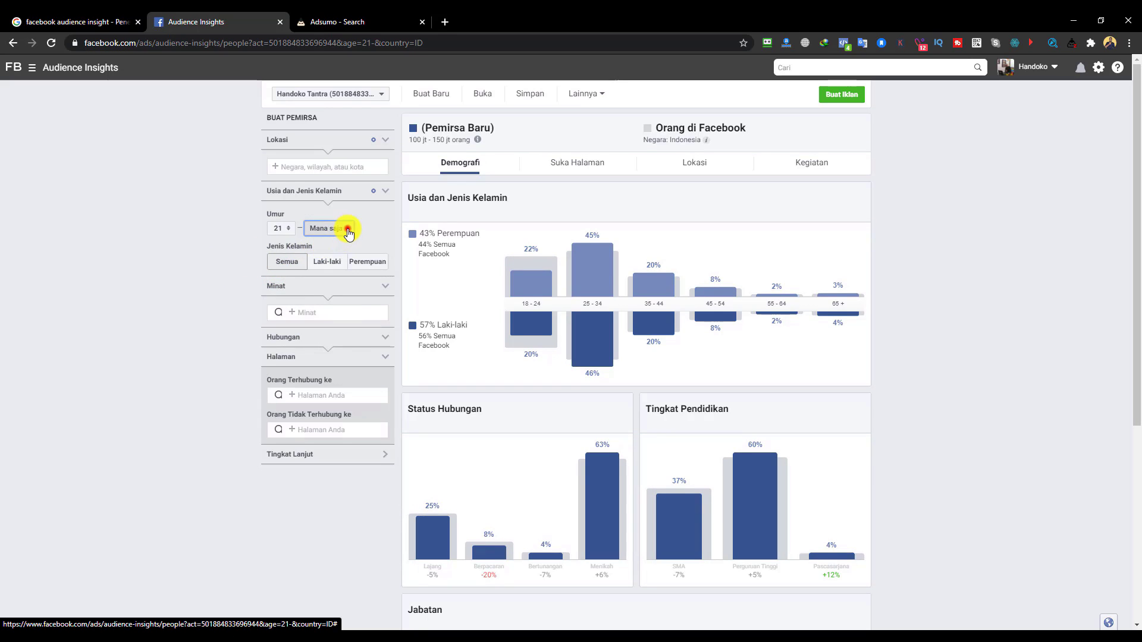
pyautogui.click(347, 231)
pyautogui.scroll(-4, 331, 298)
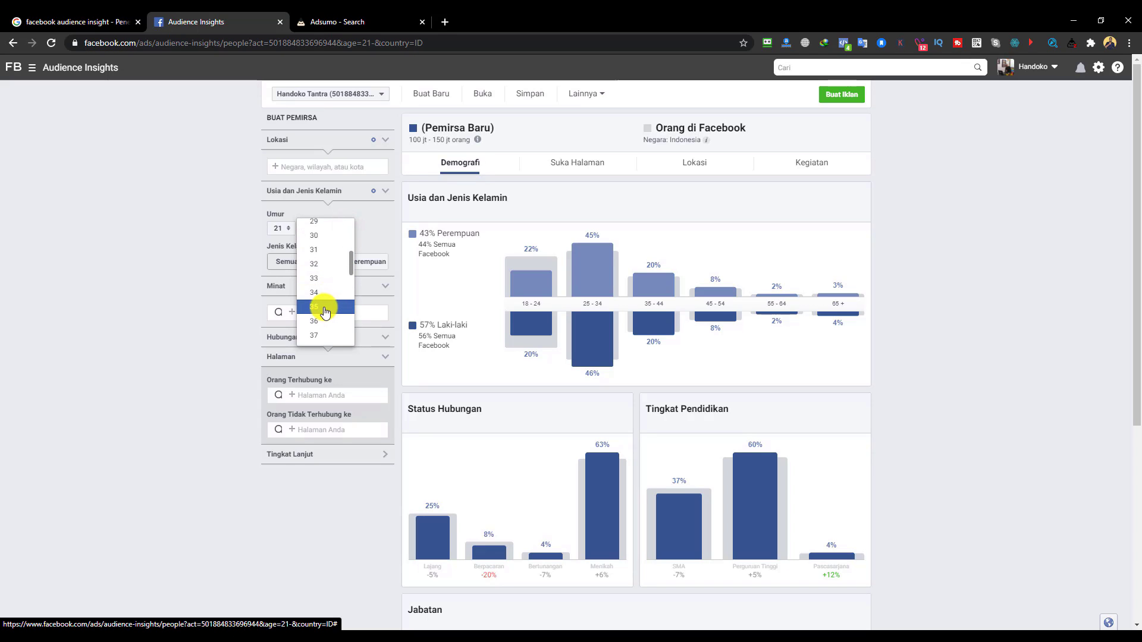
pyautogui.click(324, 307)
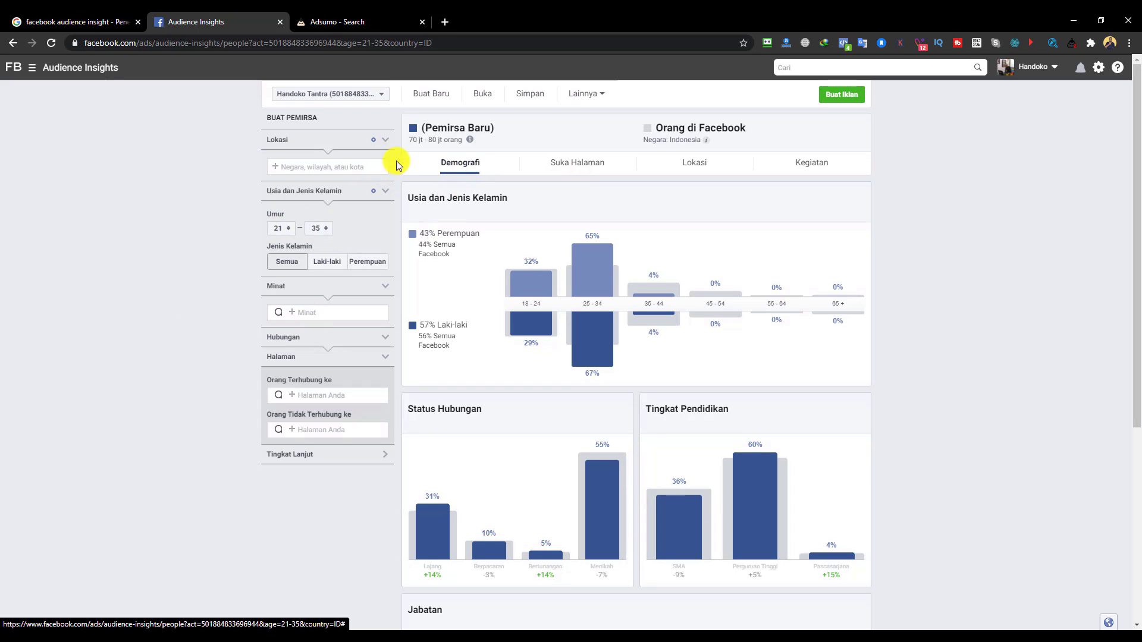
# Examine the filtered audience's estimated size and its age, relationship, education and job title charts
pyautogui.moveTo(409, 141); pyautogui.dragTo(460, 140)
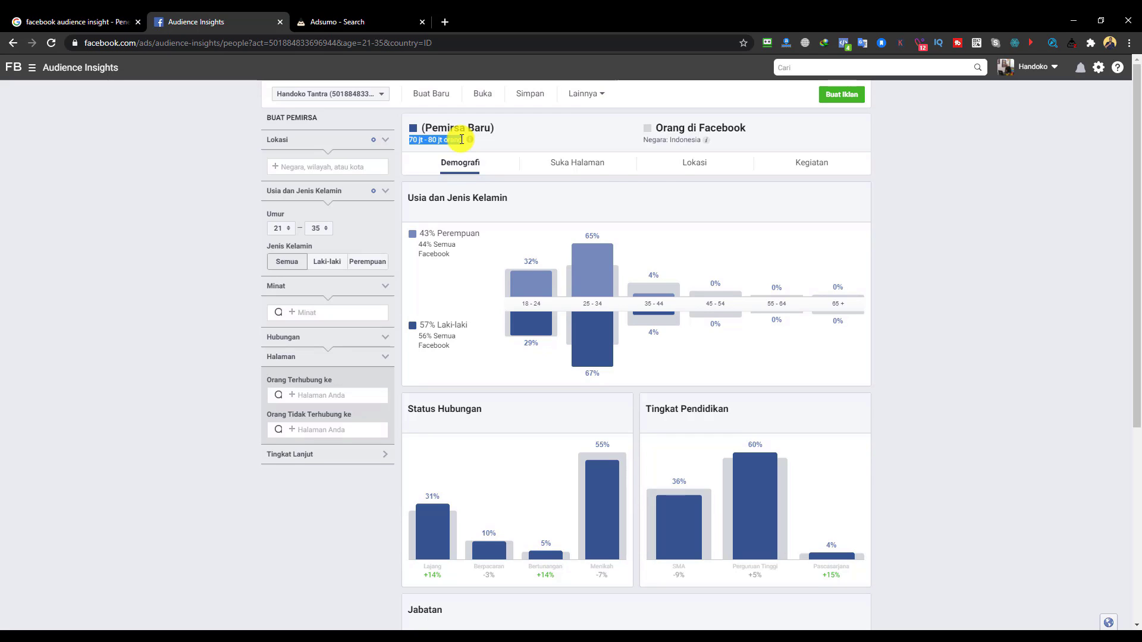
pyautogui.click(904, 241)
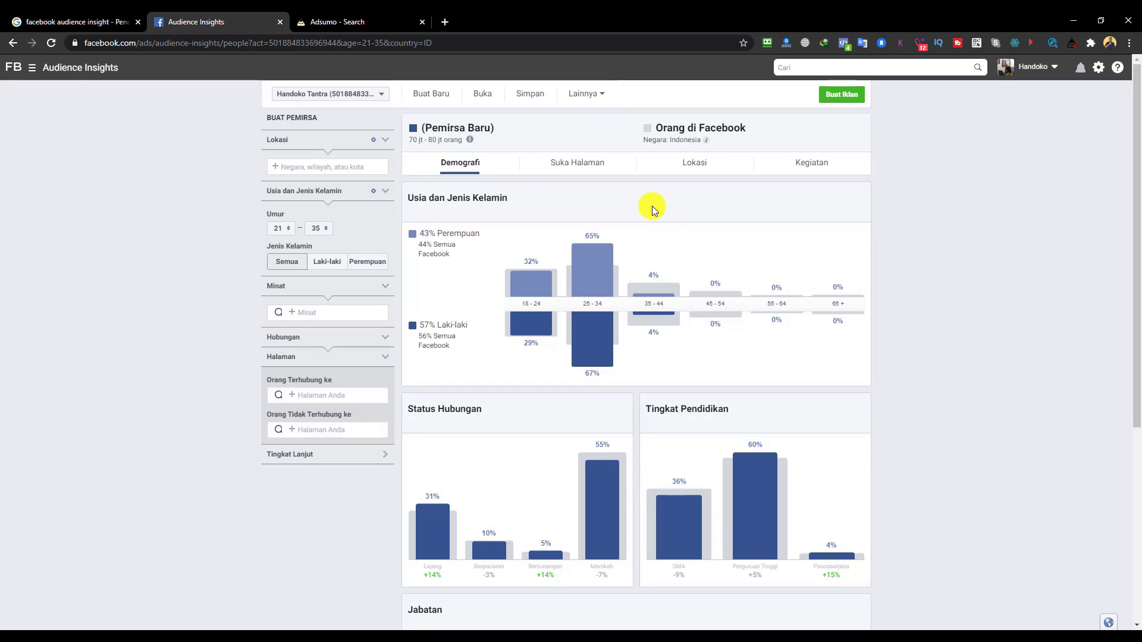
pyautogui.scroll(-4, 652, 206)
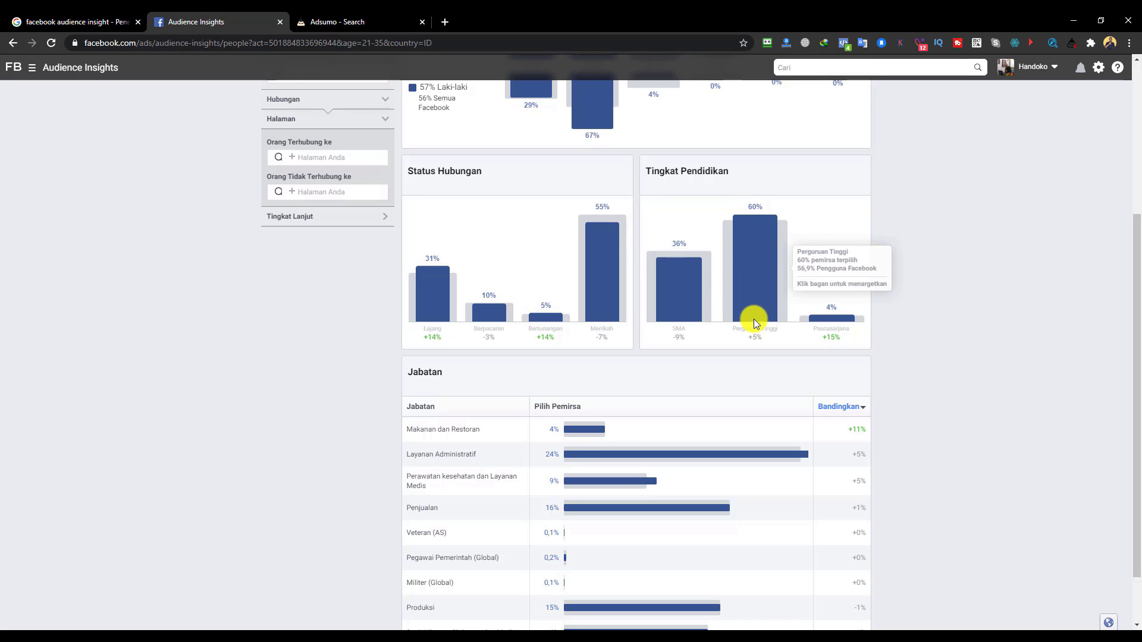
pyautogui.scroll(-1, 743, 316)
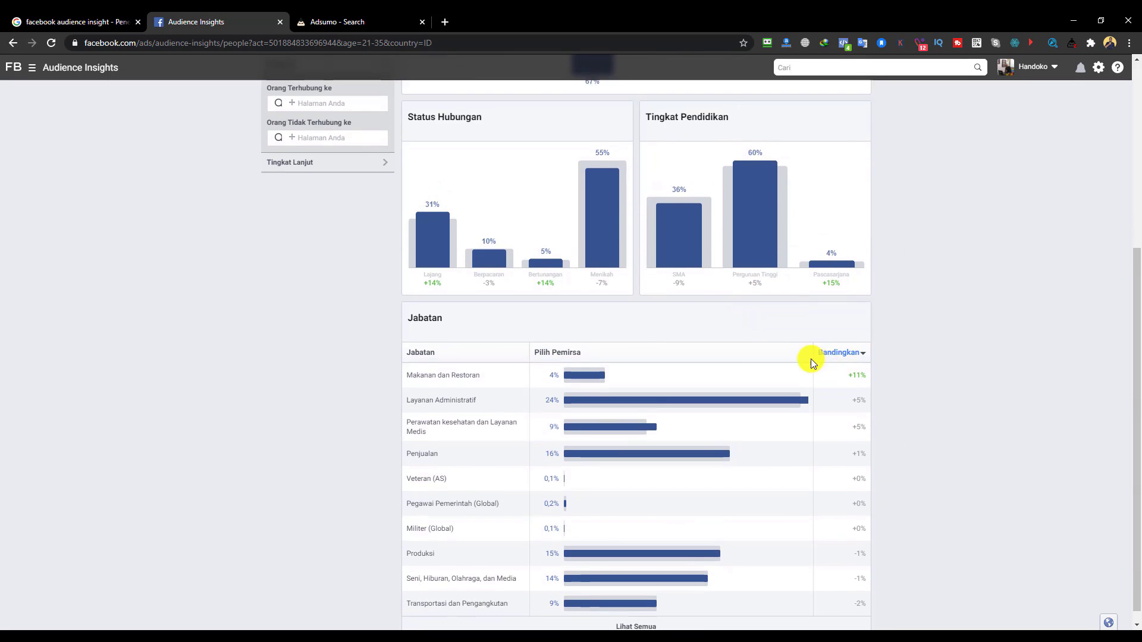
pyautogui.scroll(5, 811, 363)
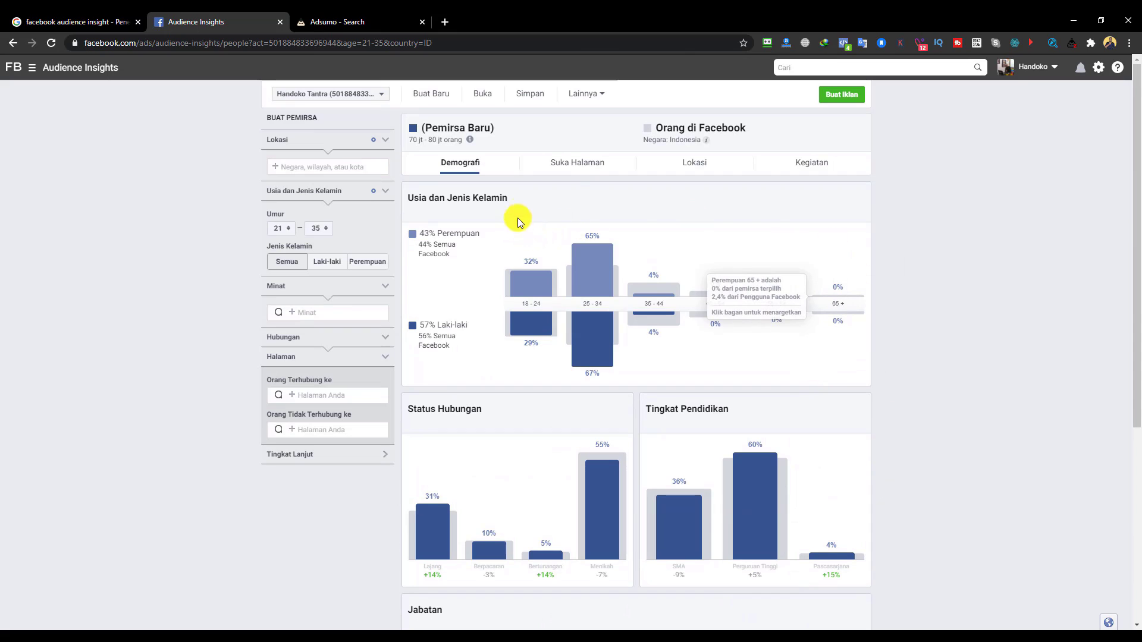
# Show the audience's page likes, expand the popular categories to the full list, and examine the categories and the page ranking
pyautogui.click(576, 169)
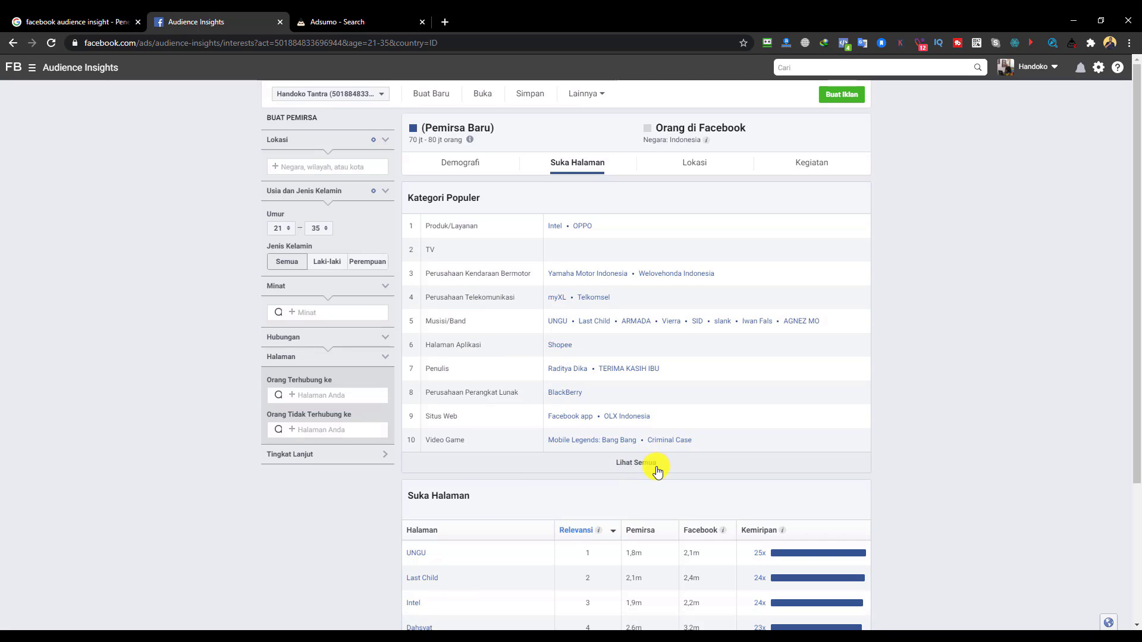
pyautogui.click(635, 464)
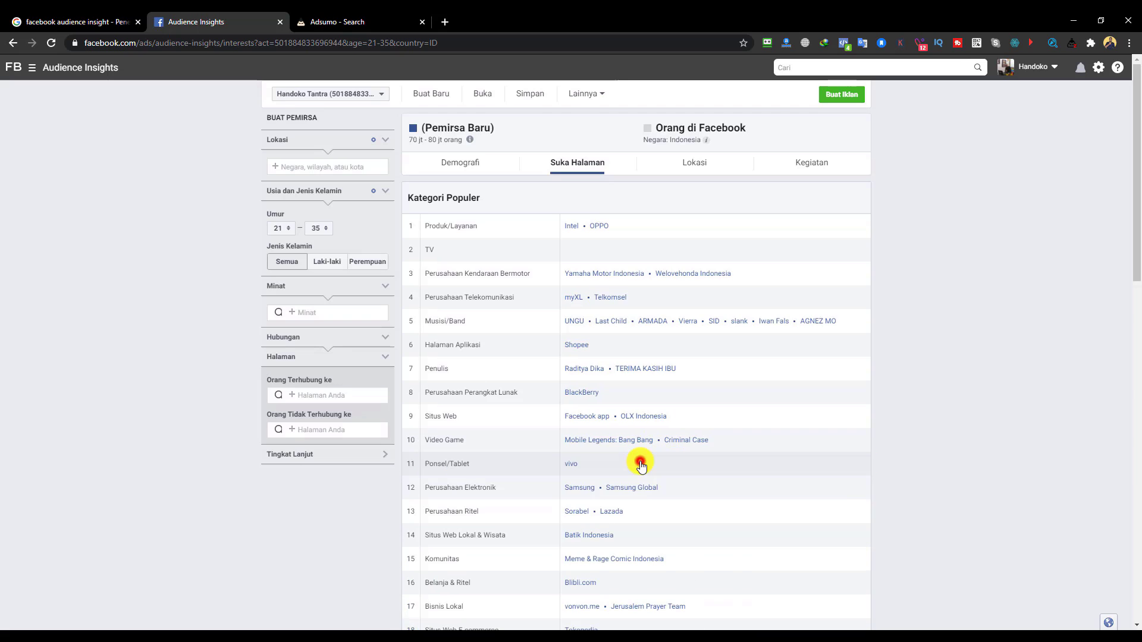
pyautogui.scroll(-15, 641, 466)
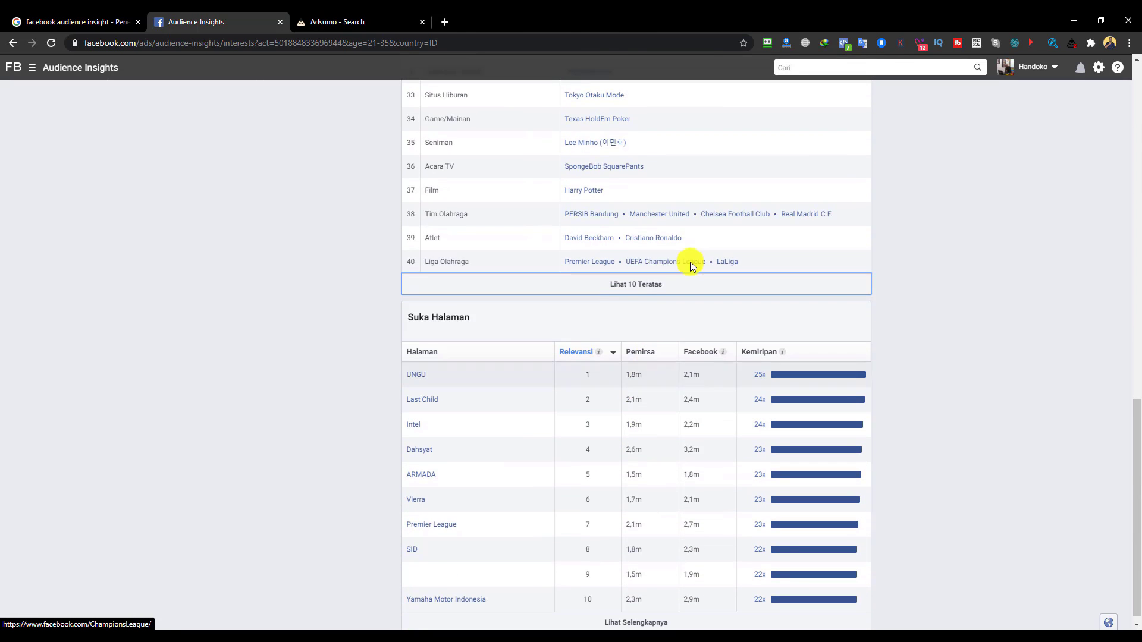
pyautogui.scroll(8, 607, 272)
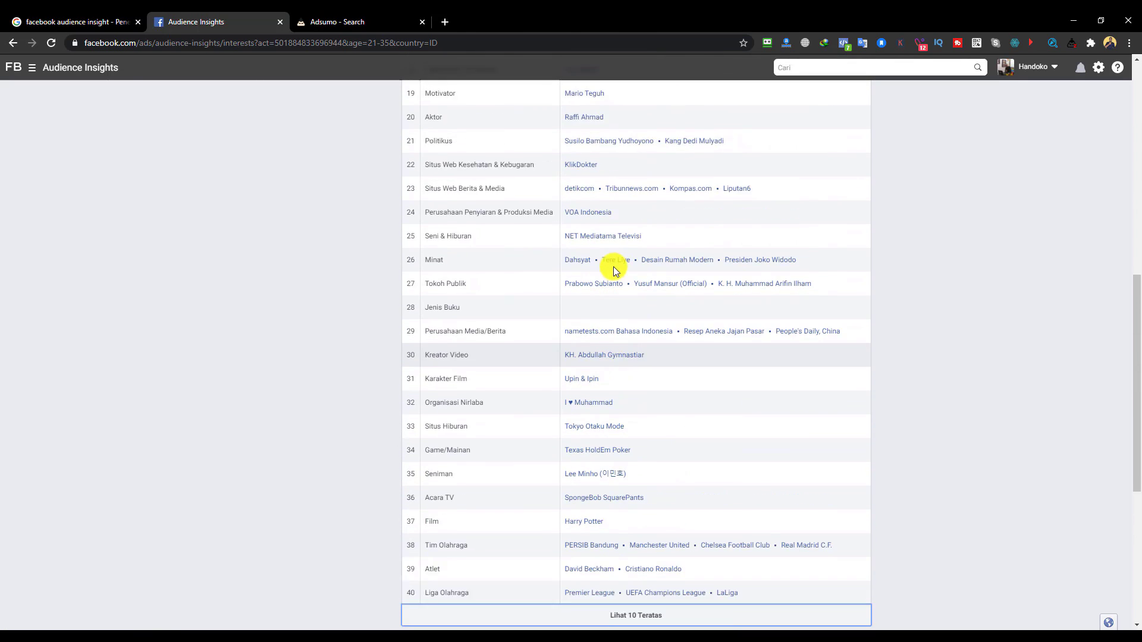
pyautogui.scroll(-3, 647, 246)
pyautogui.scroll(4, 648, 238)
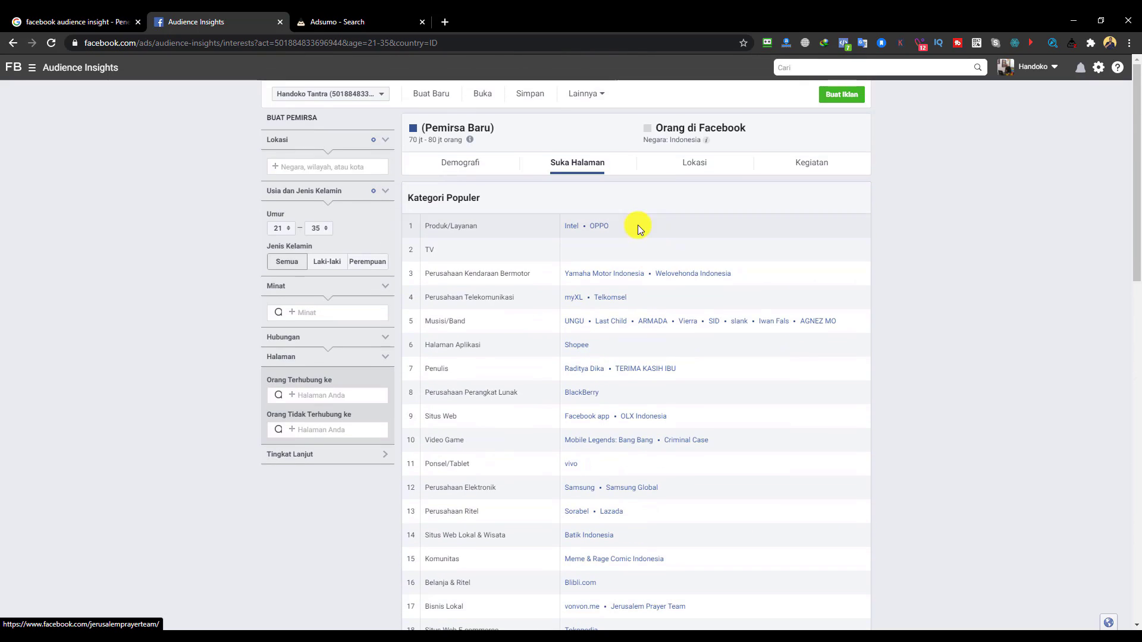
pyautogui.scroll(-1, 697, 298)
pyautogui.scroll(1, 690, 279)
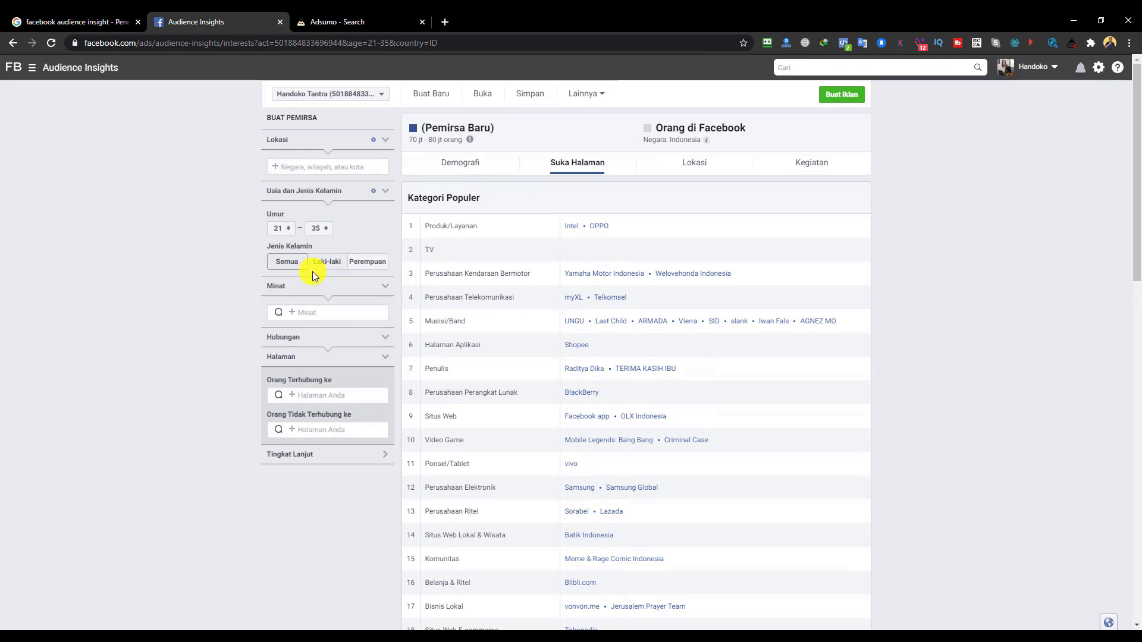
pyautogui.scroll(-15, 227, 292)
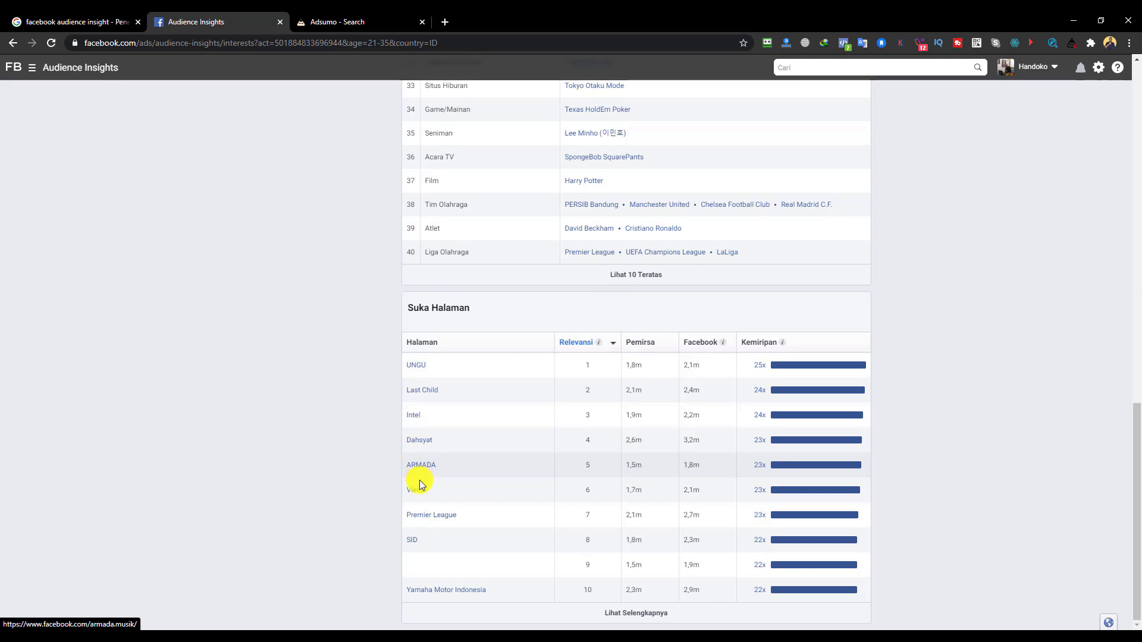
# Open the Last Child page from the page likes ranking in a new tab, review its details, and close it
pyautogui.middleClick(426, 395)
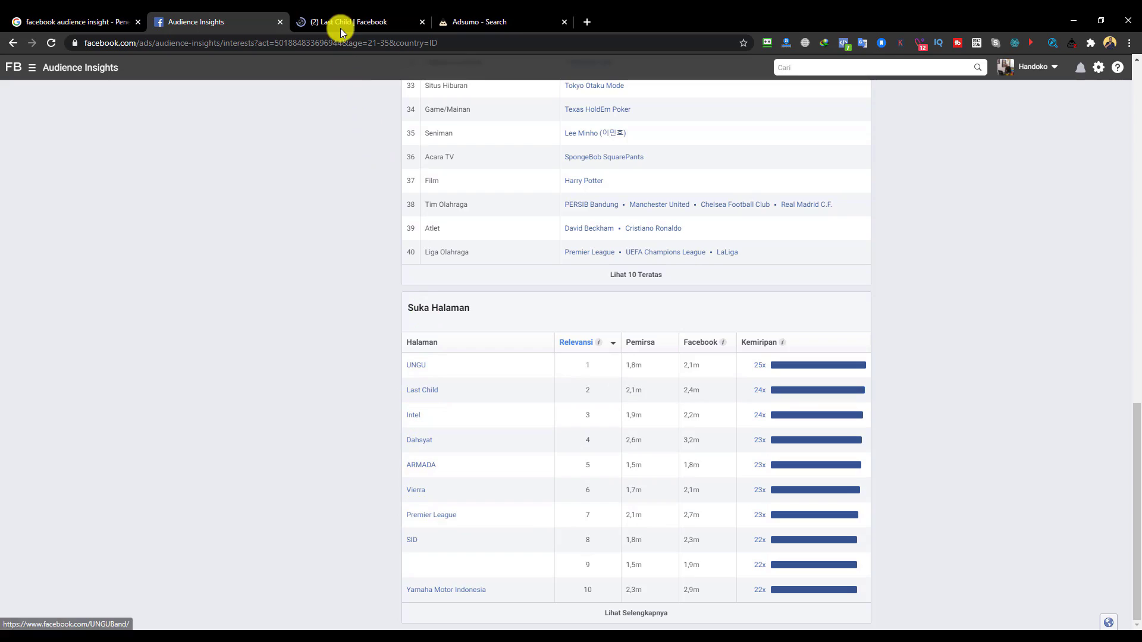
pyautogui.click(336, 22)
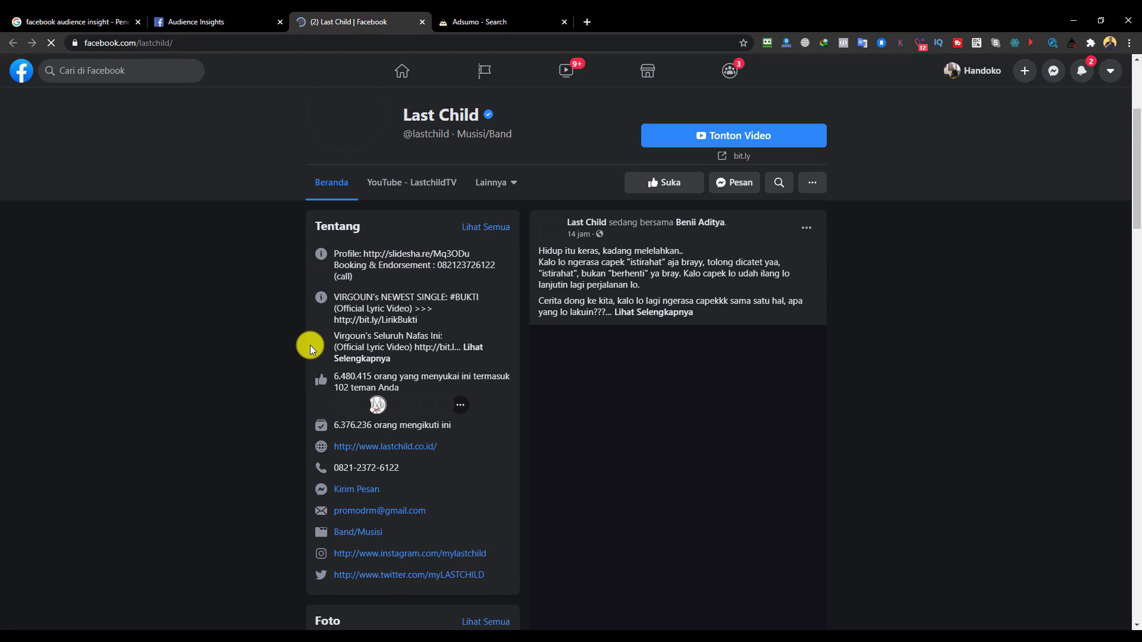
pyautogui.scroll(-2, 309, 346)
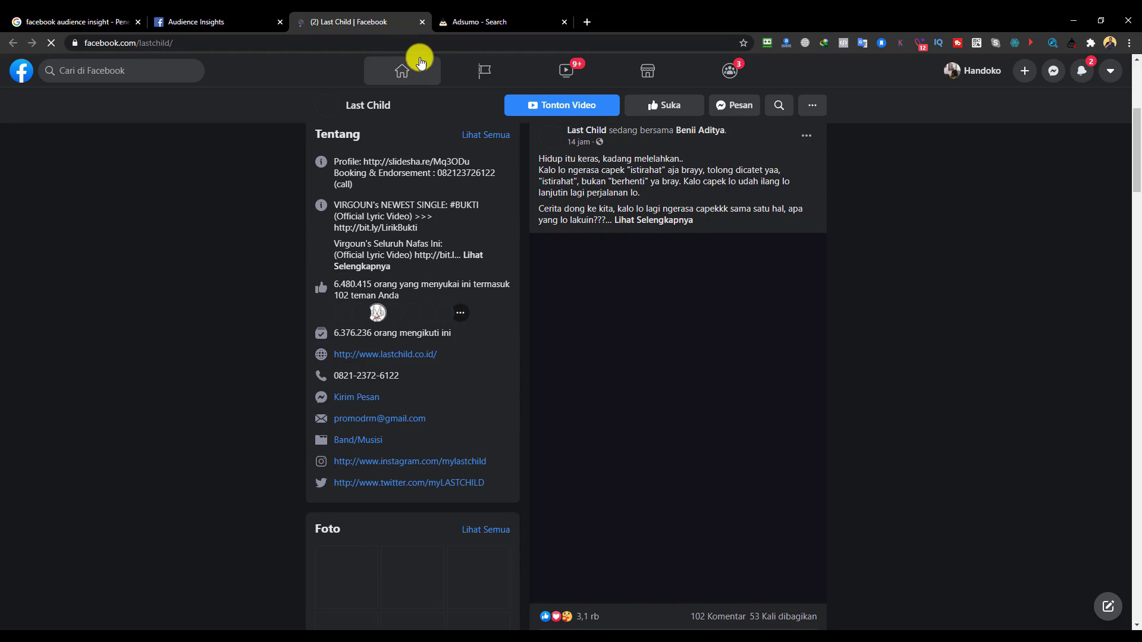
pyautogui.click(420, 24)
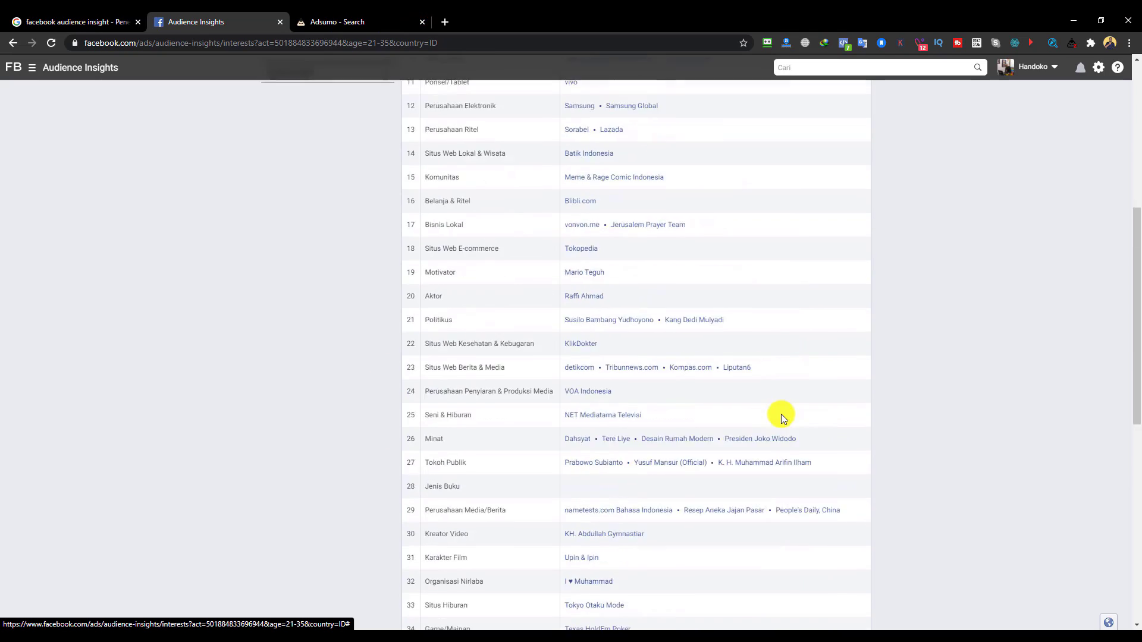
# Review the audience's location data by city, language and country, and its activity and device charts
pyautogui.scroll(15, 612, 255)
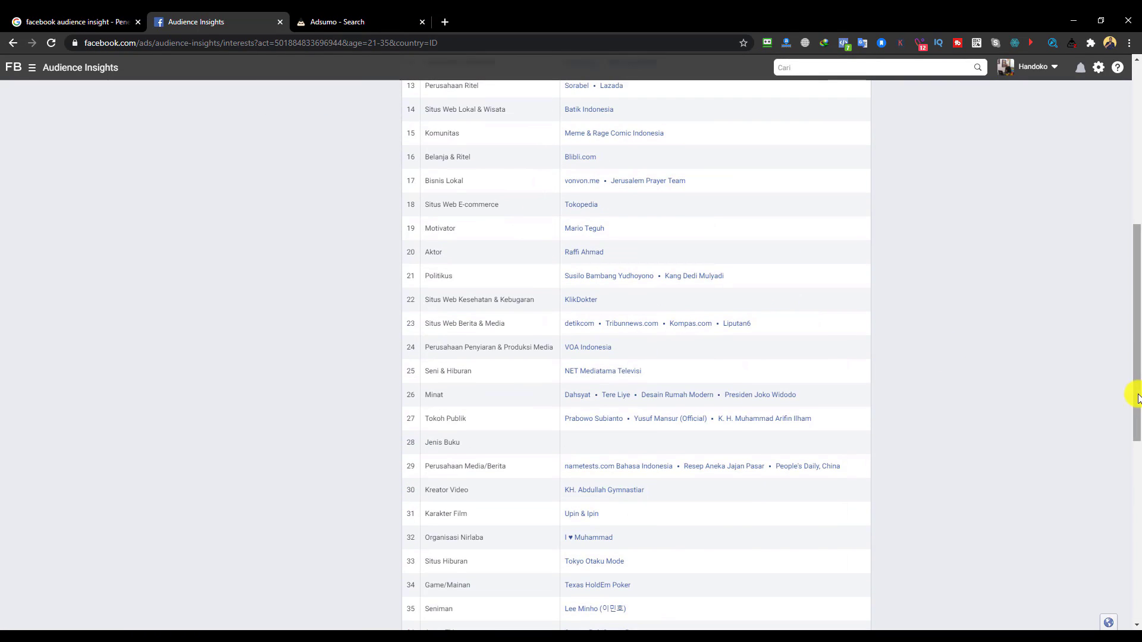
pyautogui.click(697, 169)
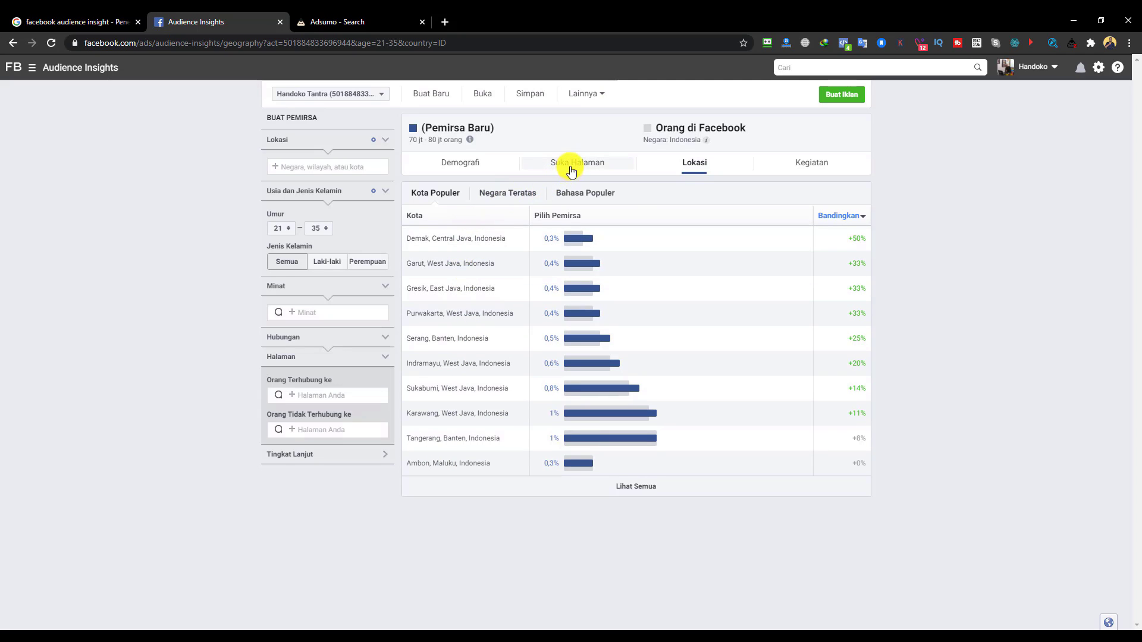
pyautogui.click(564, 193)
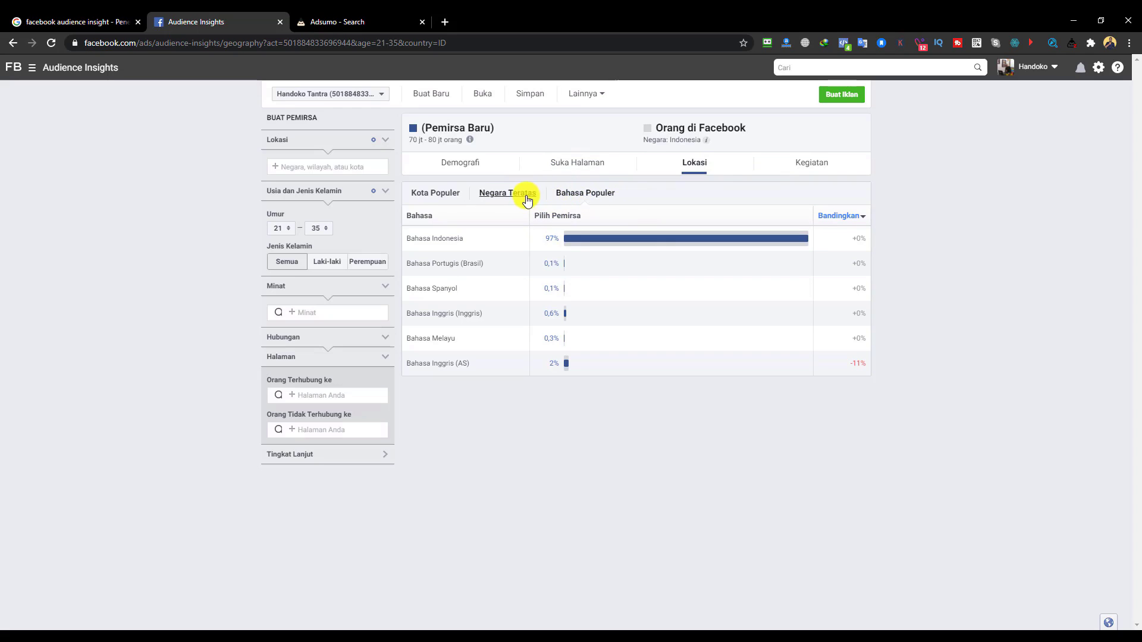
pyautogui.click(498, 193)
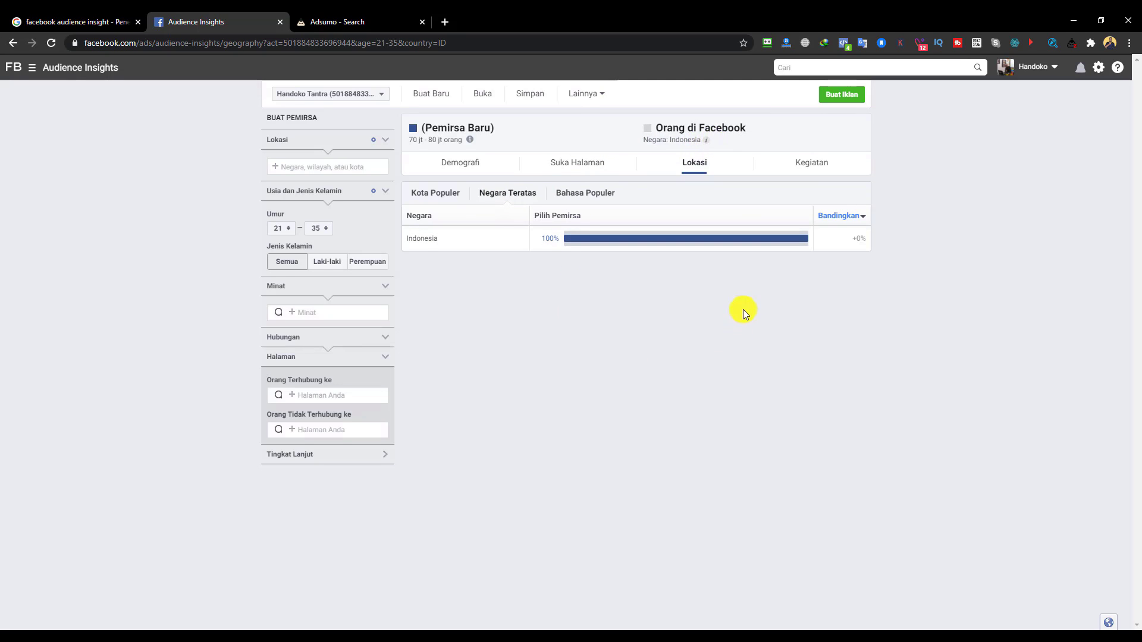
pyautogui.click(816, 166)
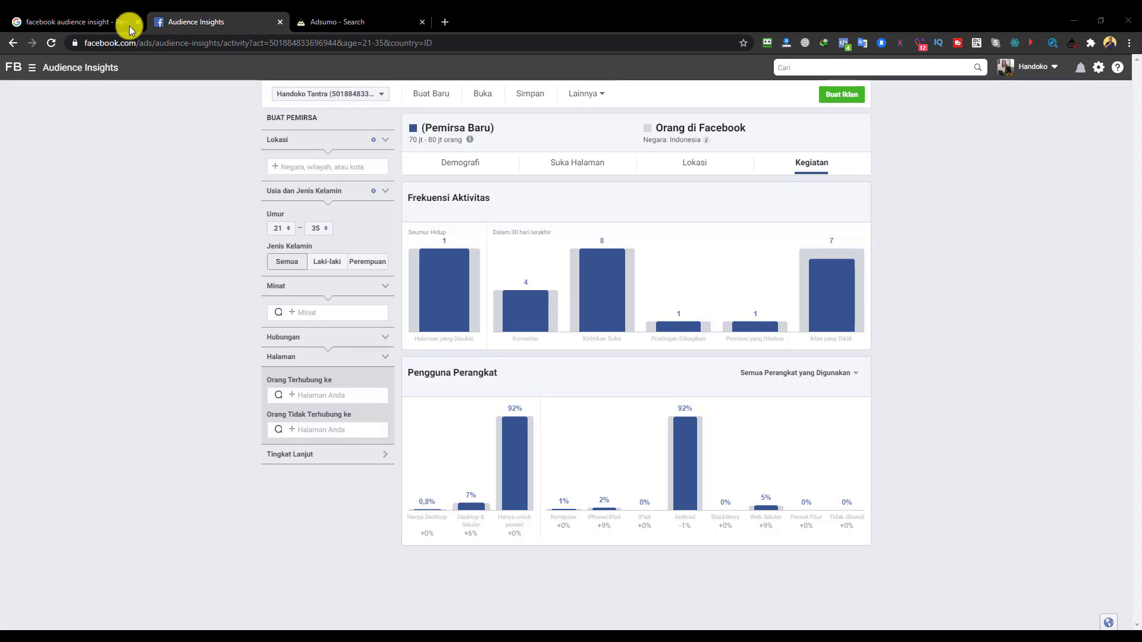
# Switch to the Google results, search for "facebook blueprint", and open the official Facebook Blueprint result in a new tab
pyautogui.click(86, 21)
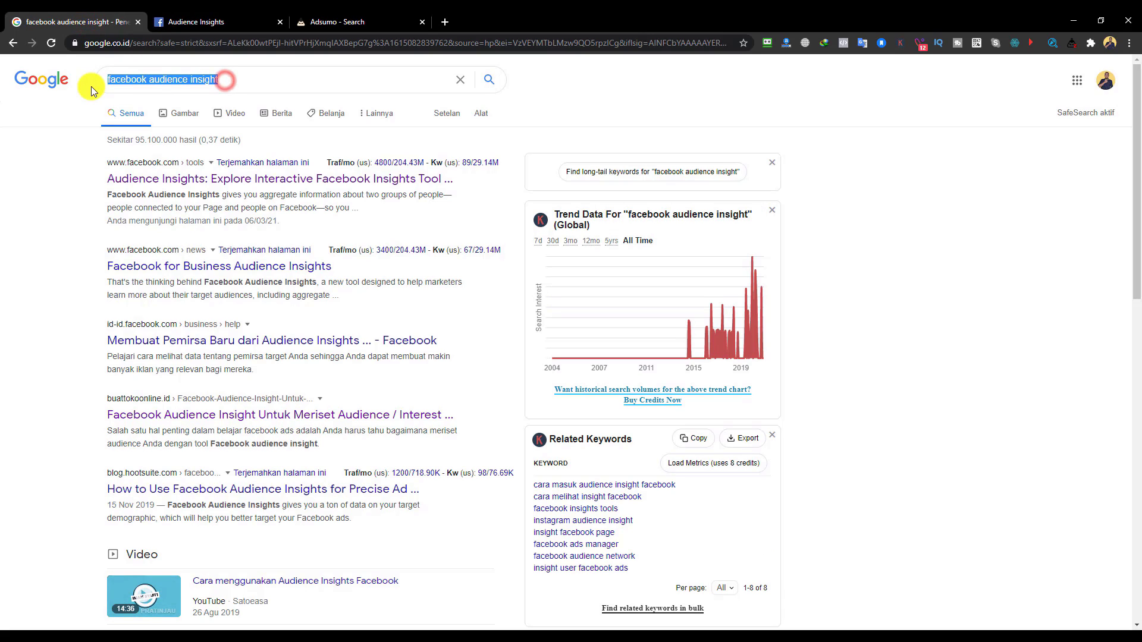
pyautogui.write('facebook')
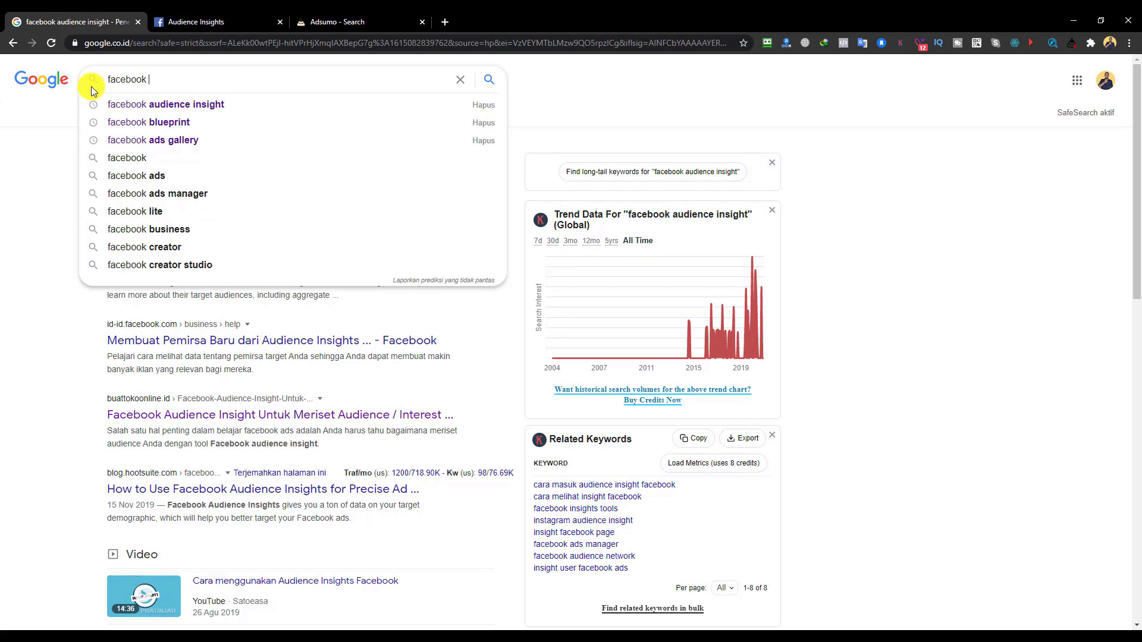
pyautogui.press('Down')
pyautogui.press('Down')
pyautogui.press('Return')
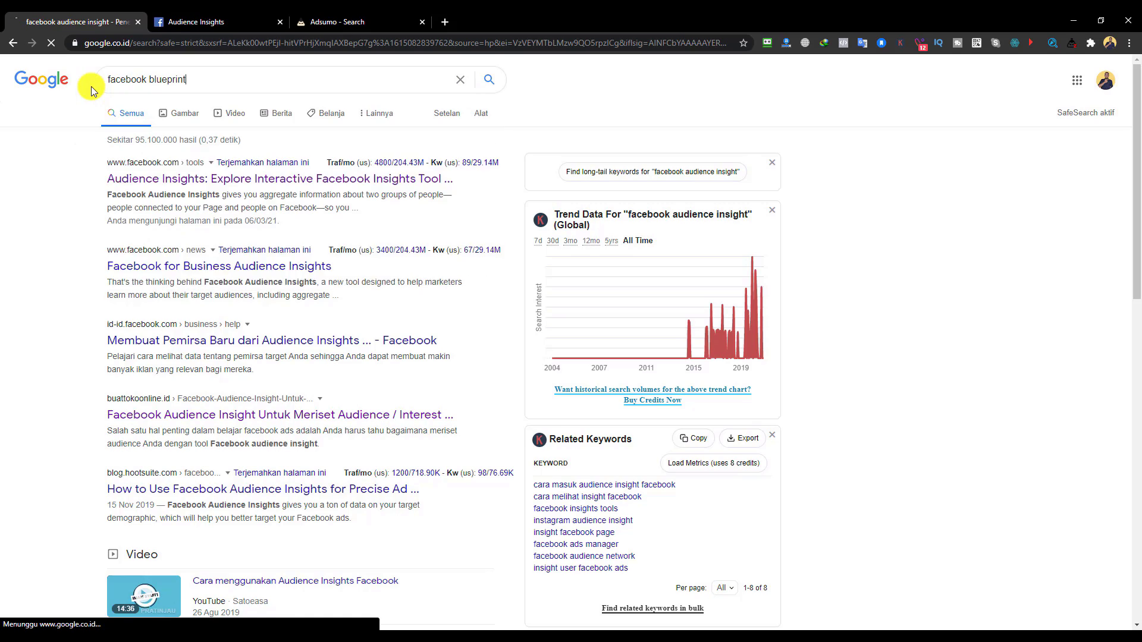
pyautogui.keyDown('ctrl'); pyautogui.click(166, 187); pyautogui.keyUp('ctrl')
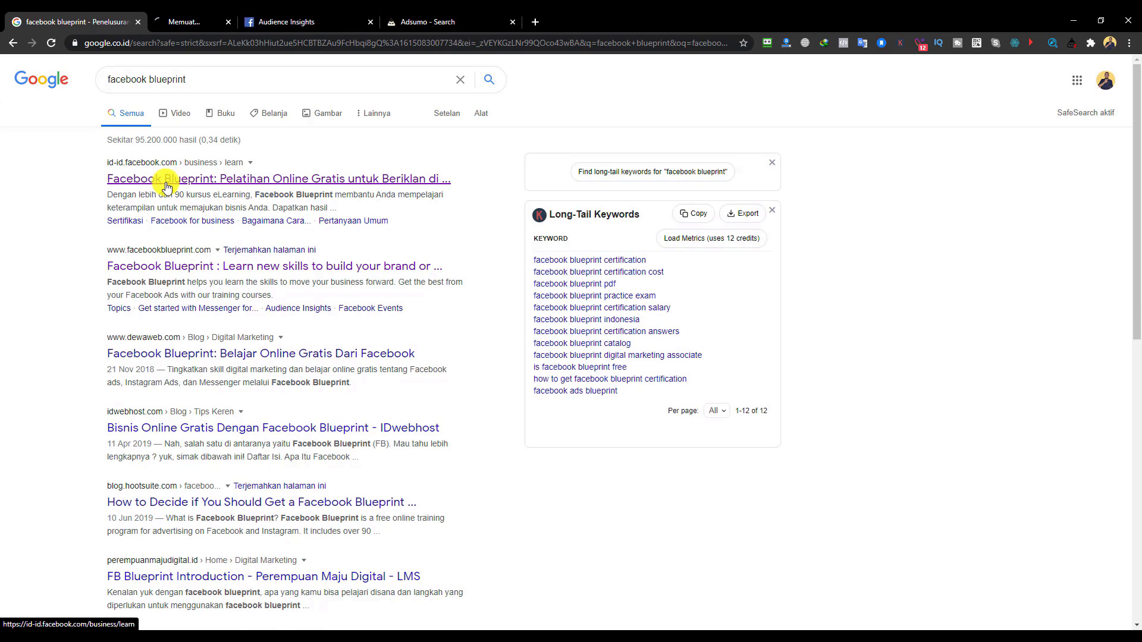
pyautogui.click(215, 26)
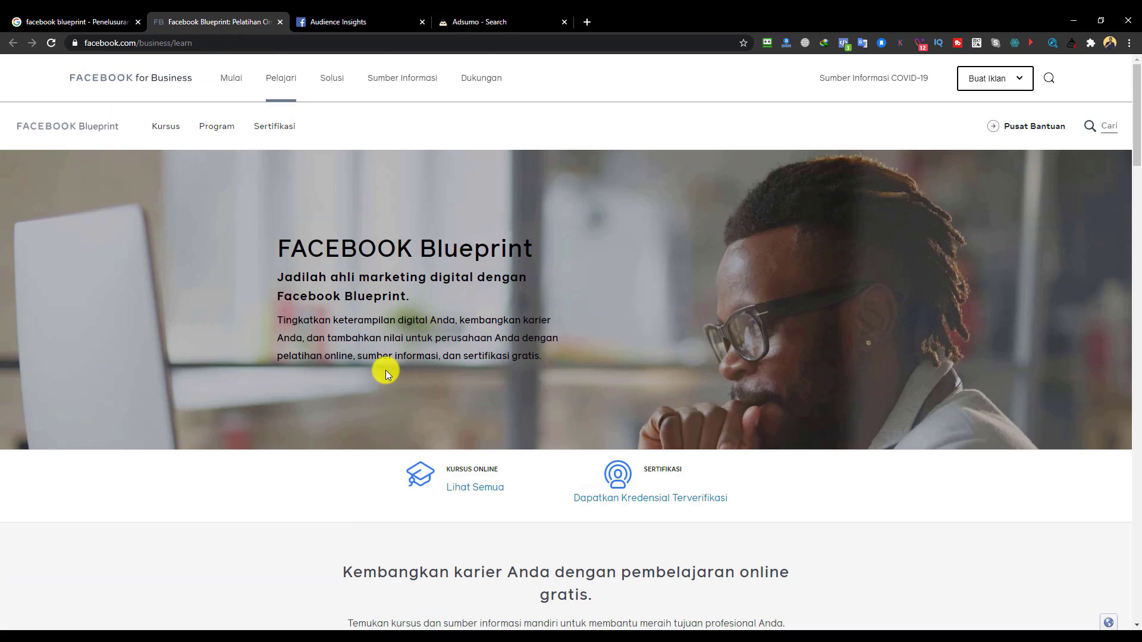
# Examine the Facebook Blueprint page's free online courses, down to the Audience Insights course and the course catalogue
pyautogui.scroll(-2, 827, 358)
pyautogui.scroll(2, 826, 359)
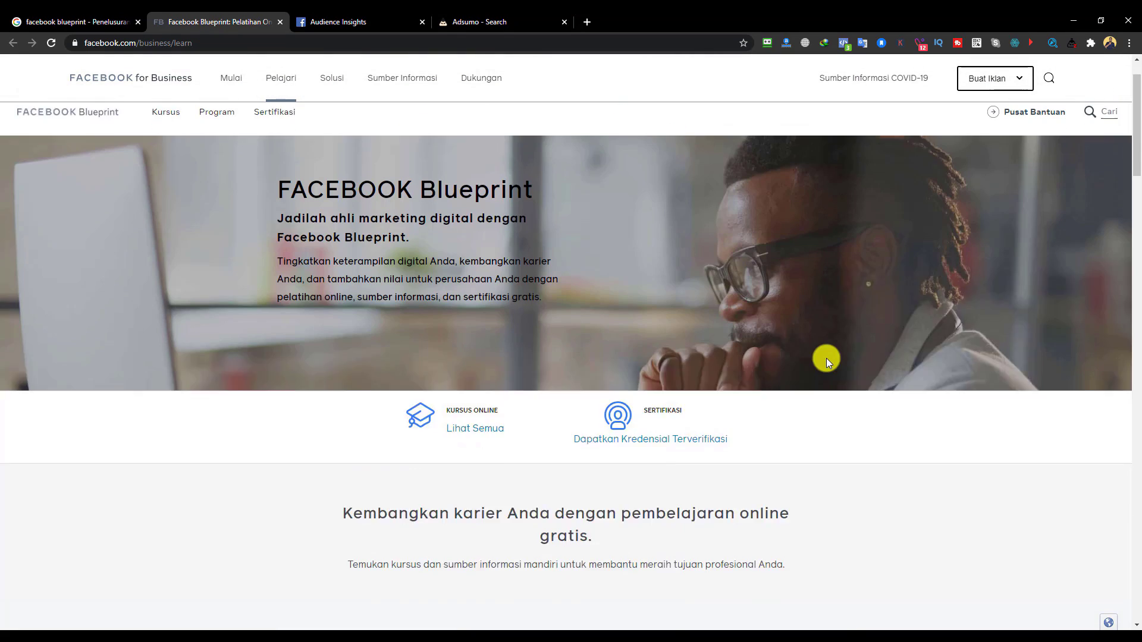
pyautogui.scroll(-8, 726, 327)
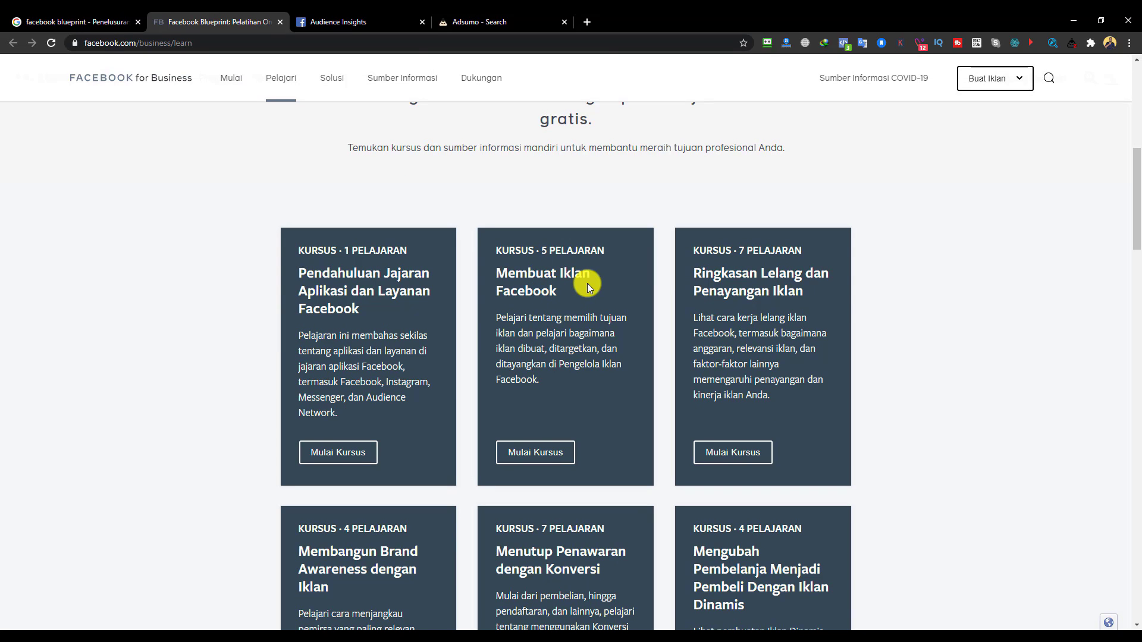
pyautogui.scroll(-1, 767, 255)
pyautogui.scroll(-3, 804, 243)
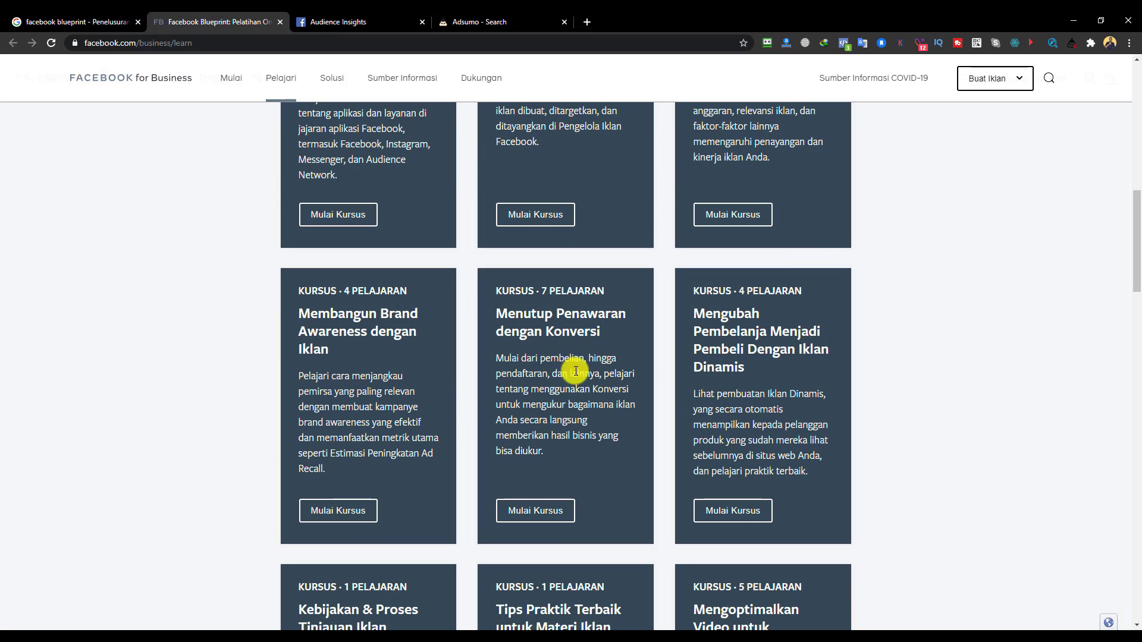
pyautogui.scroll(-9, 360, 352)
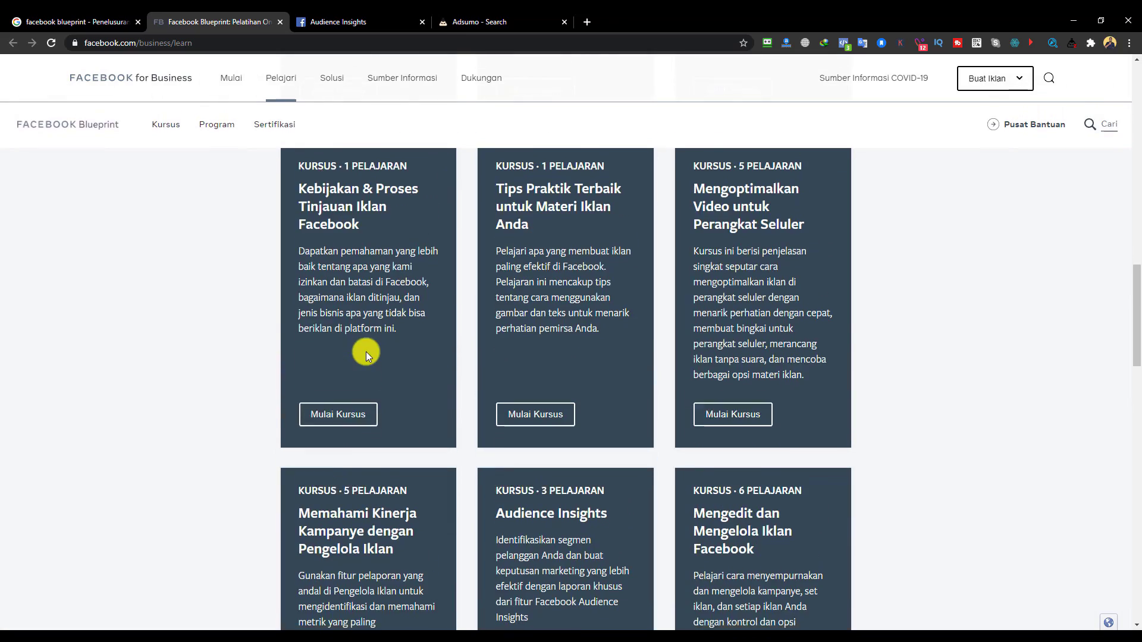
pyautogui.scroll(-4, 366, 352)
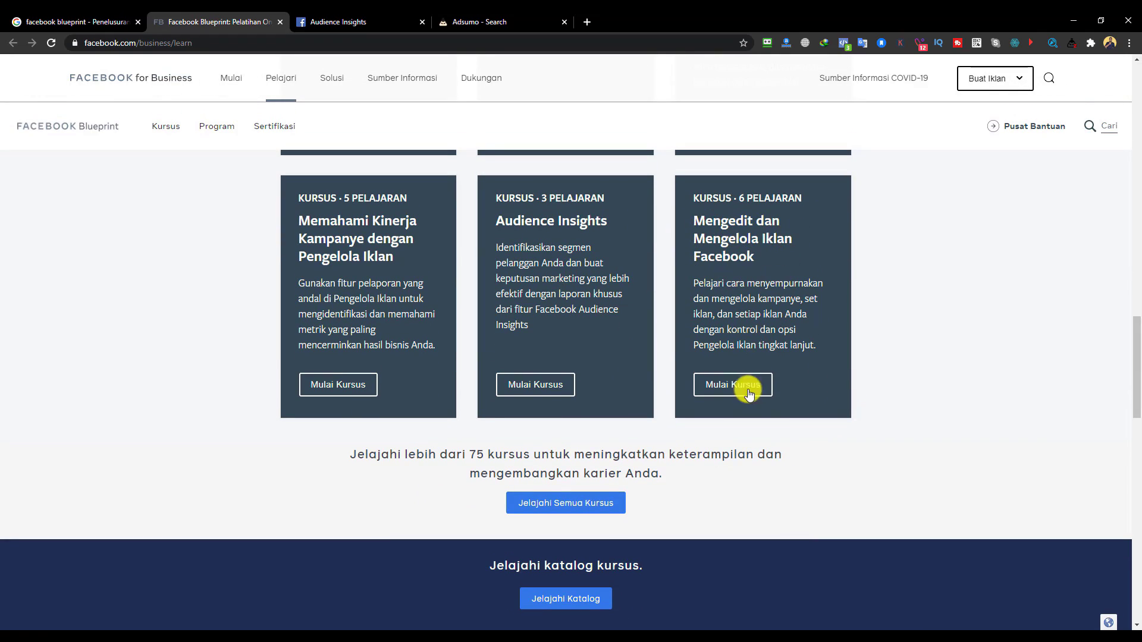
# Open the "Mengedit dan Mengelola Iklan Facebook" course from the Blueprint course list in a new tab and close it again
pyautogui.scroll(13, 741, 390)
pyautogui.scroll(6, 745, 393)
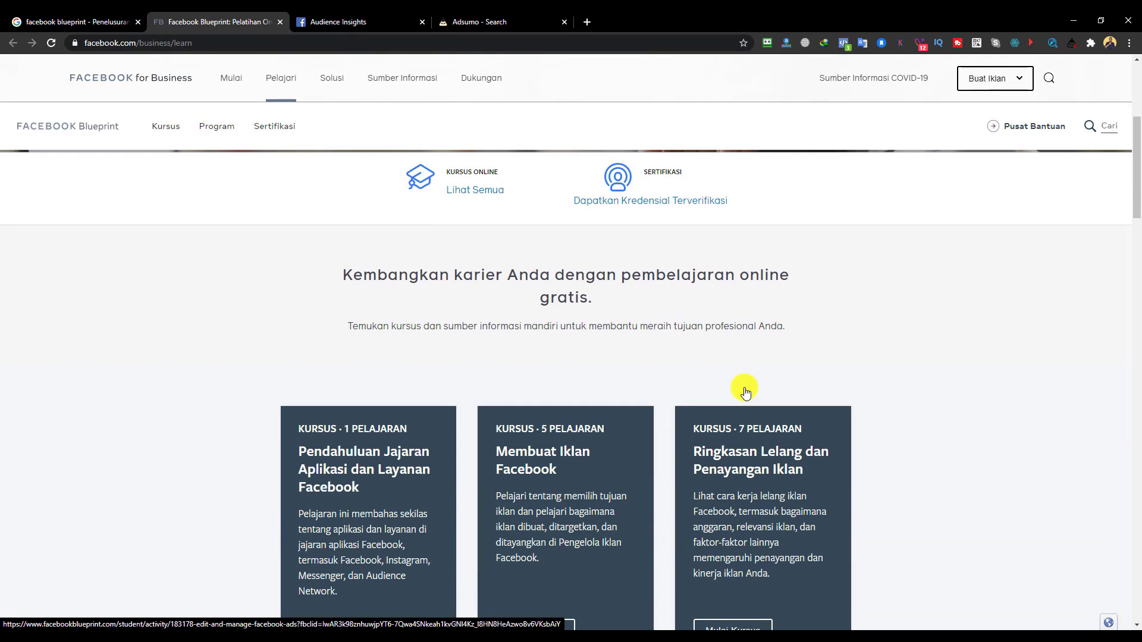
pyautogui.scroll(-11, 745, 393)
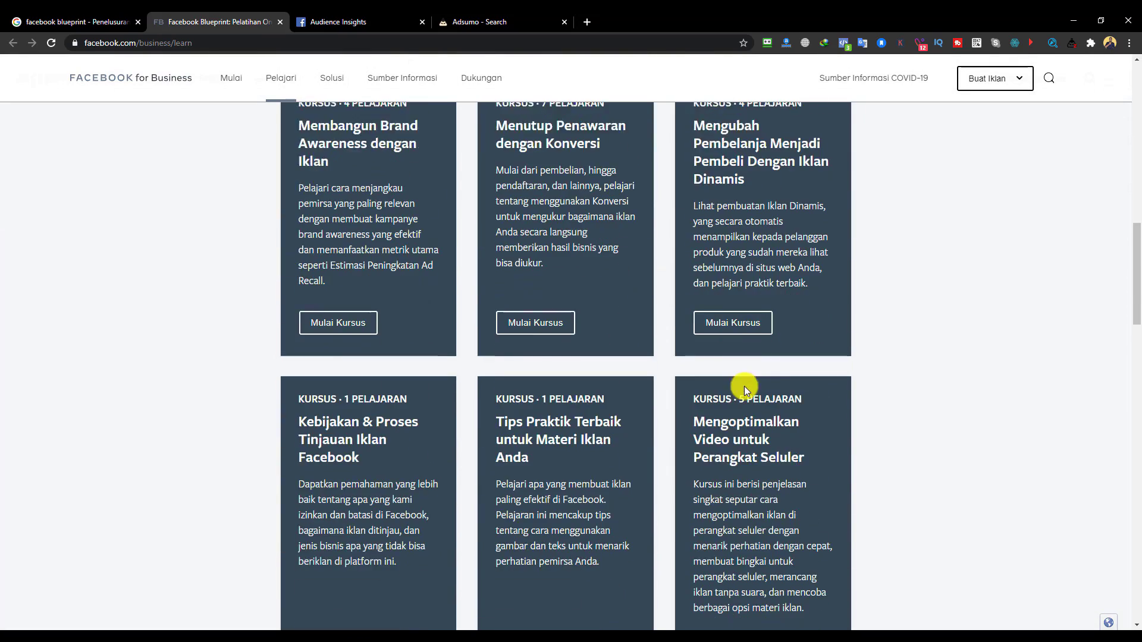
pyautogui.click(723, 500)
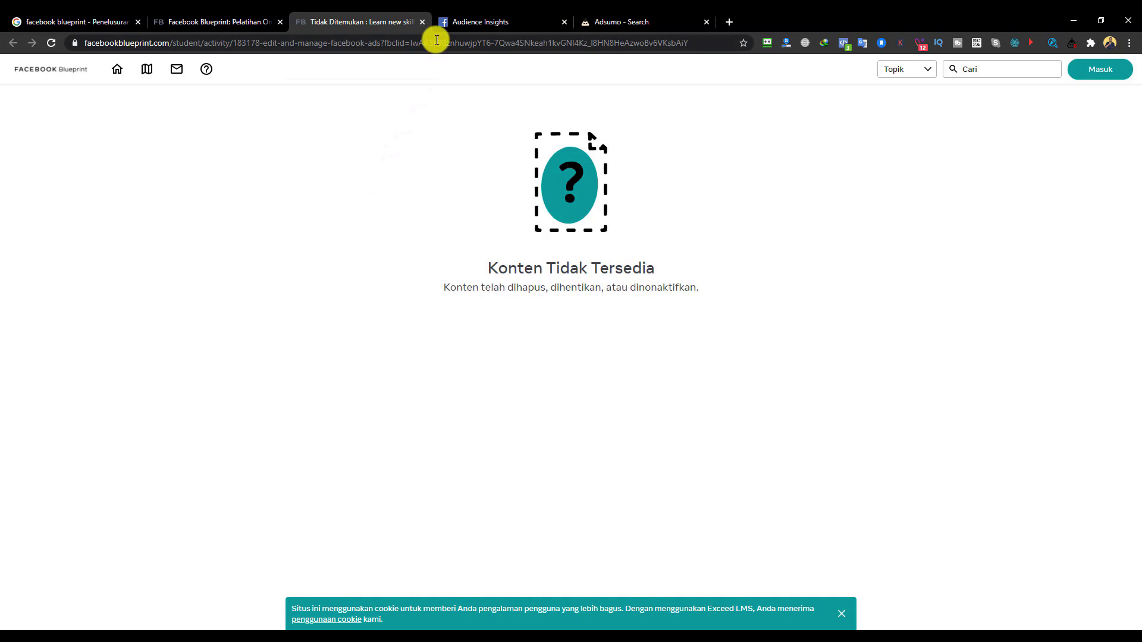
pyautogui.click(424, 22)
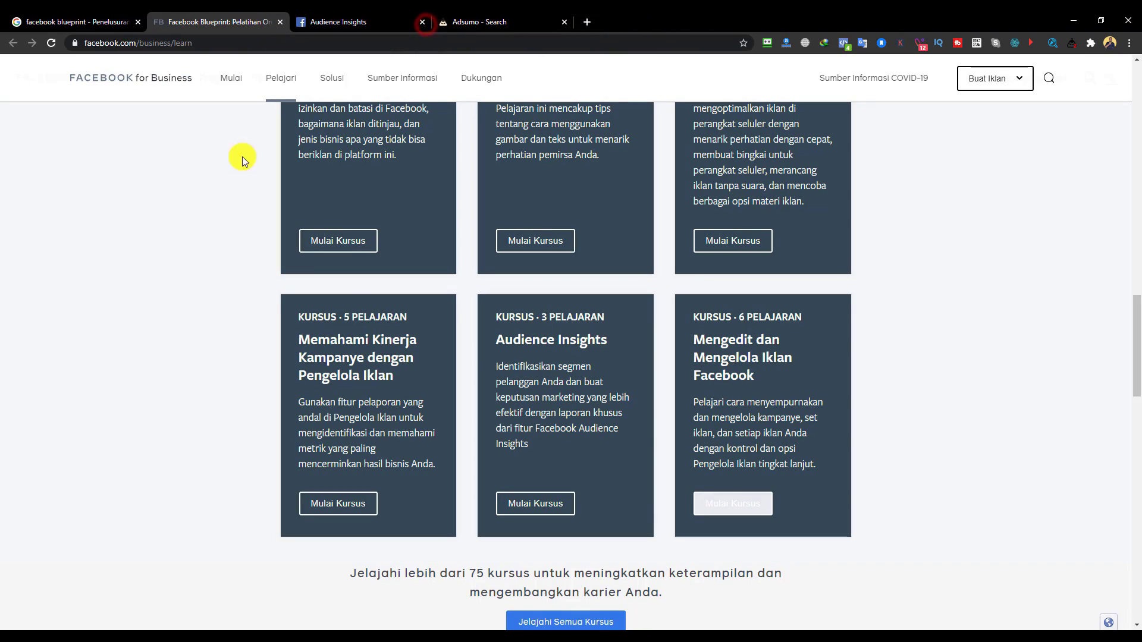
# Return from the Blueprint course list to Audience Insights and review the audience's activity frequency chart
pyautogui.scroll(10, 601, 497)
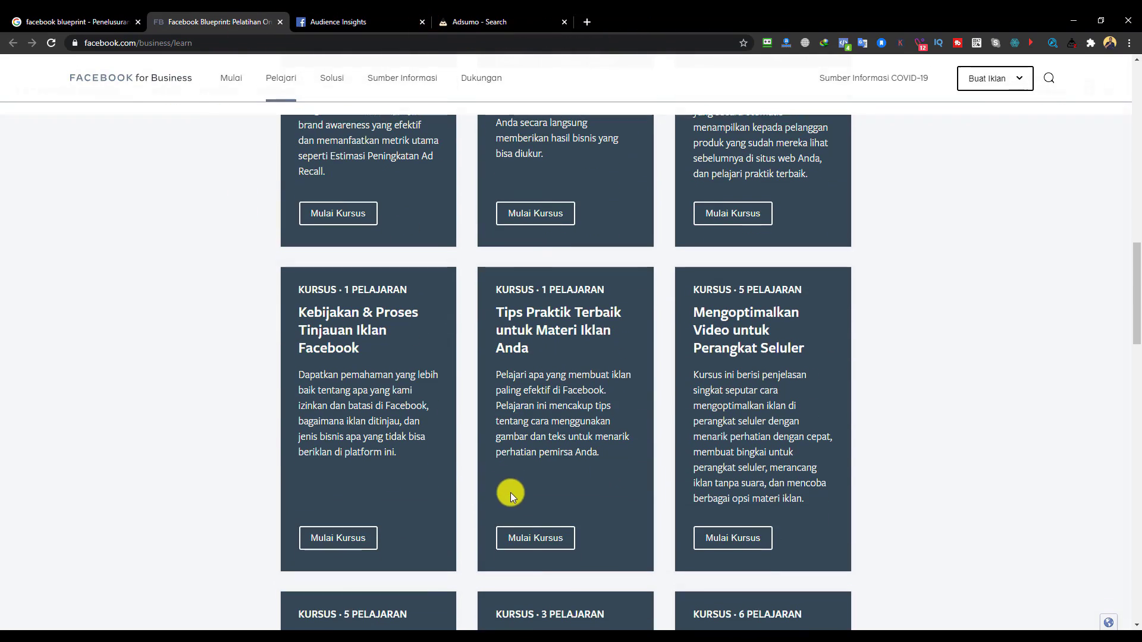
pyautogui.scroll(8, 546, 452)
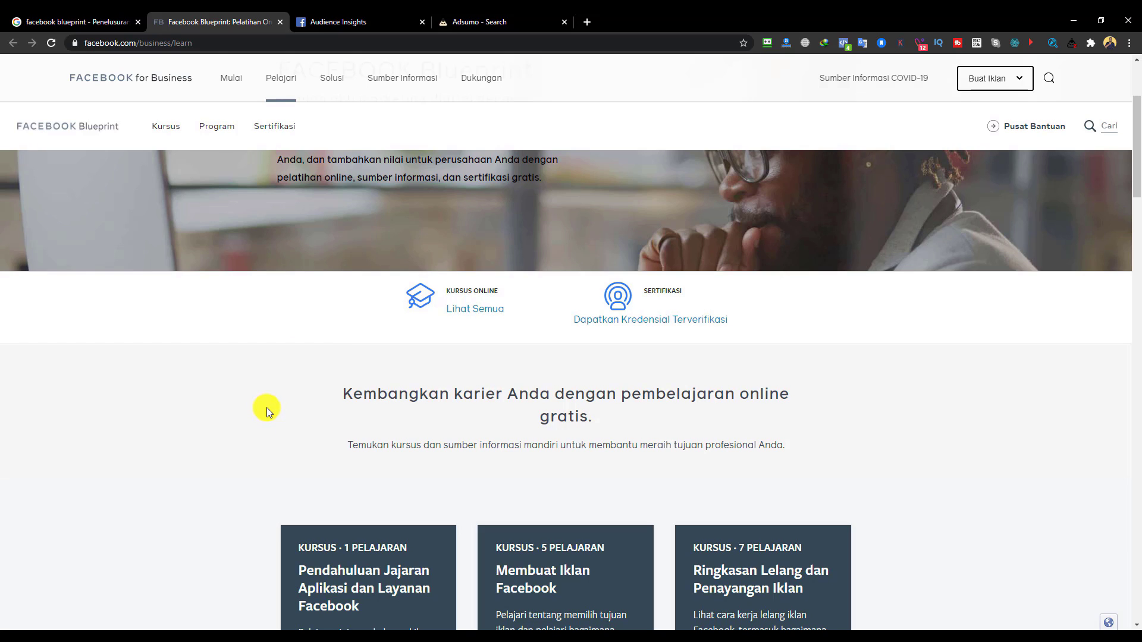
pyautogui.click(321, 20)
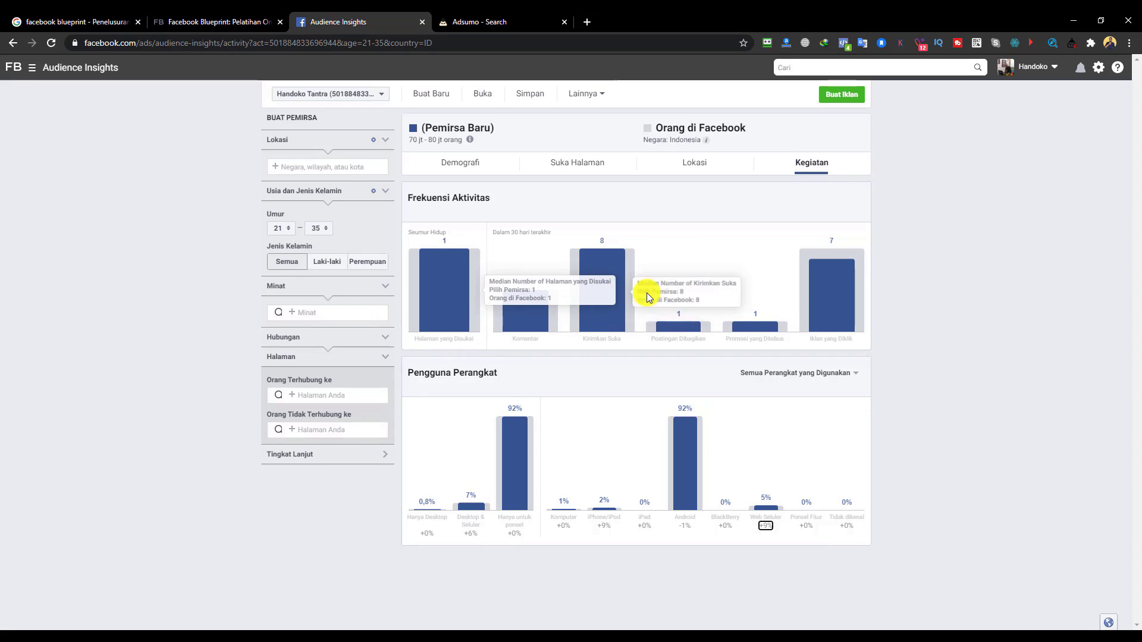
pyautogui.moveTo(648, 296)
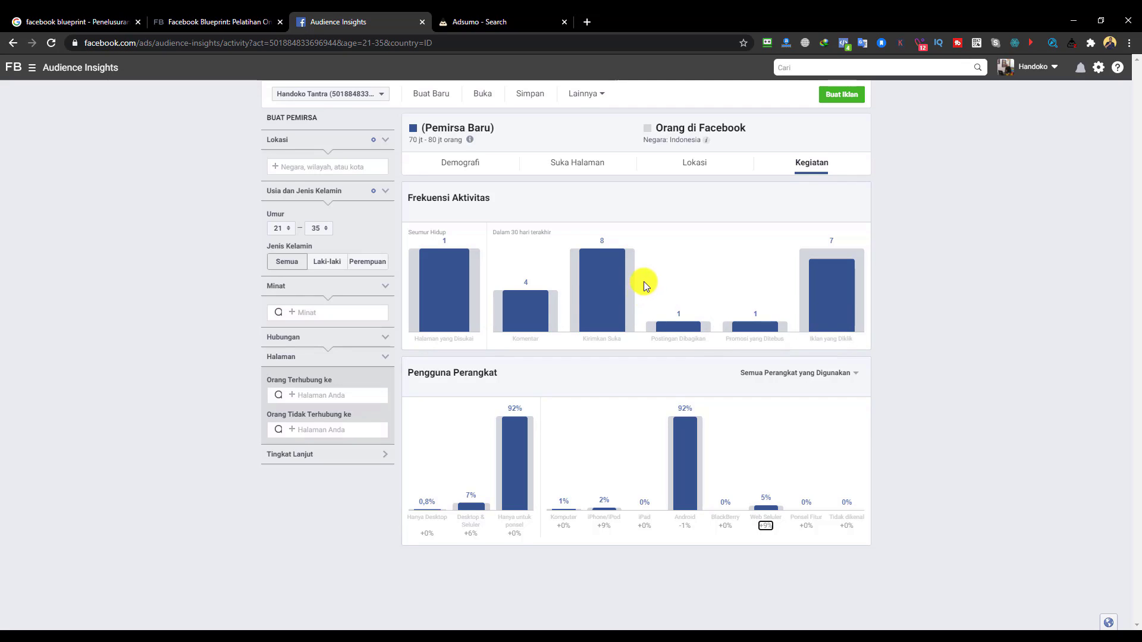
pyautogui.moveTo(857, 288)
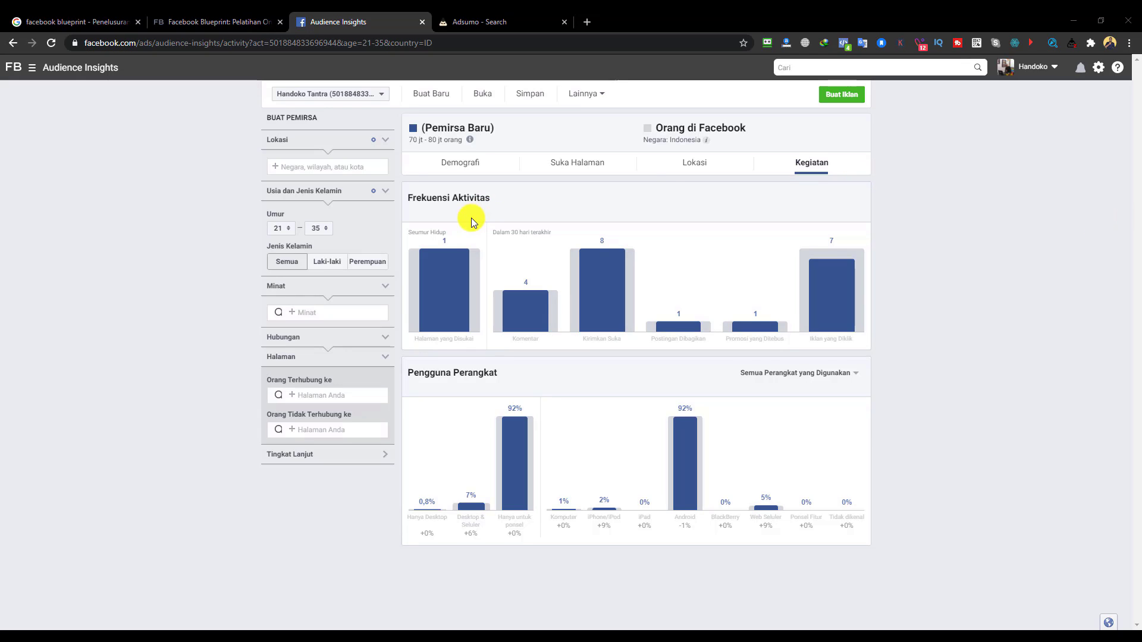
pyautogui.click(926, 235)
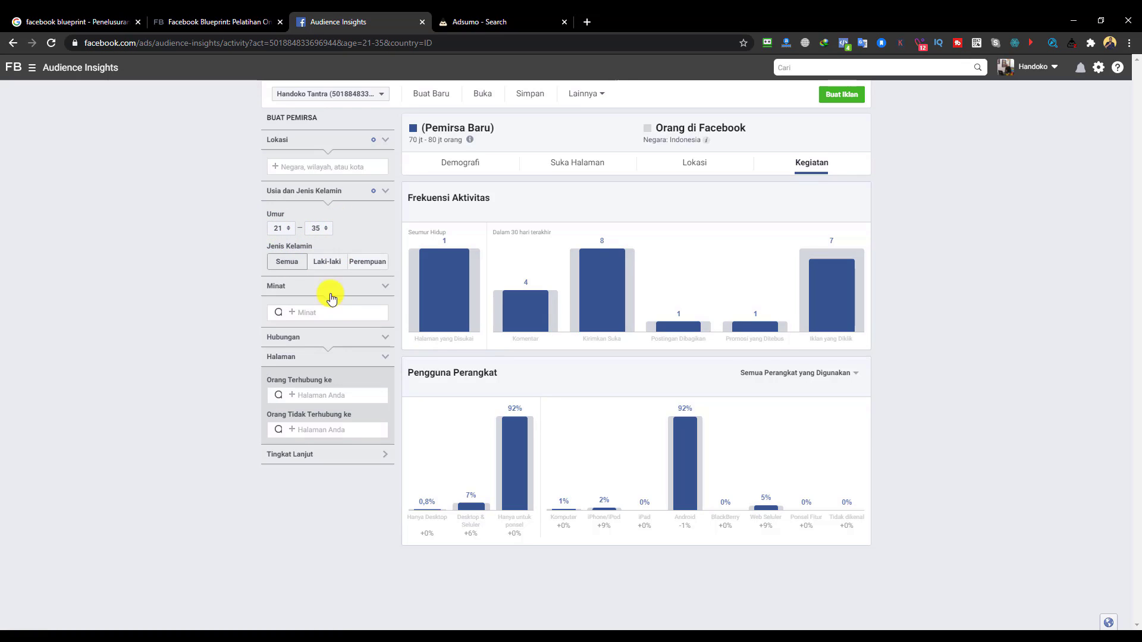
# Search the interests for "baju muslim" and add the Baju Muslim interest to the audience filter
pyautogui.click(329, 311)
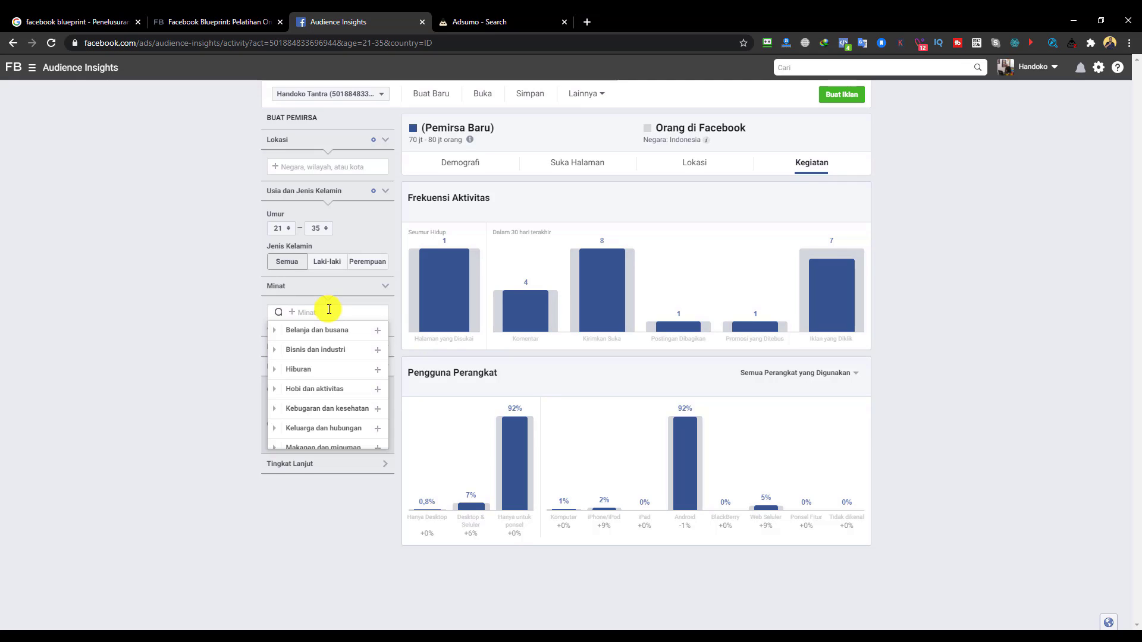
pyautogui.write('baju muslim')
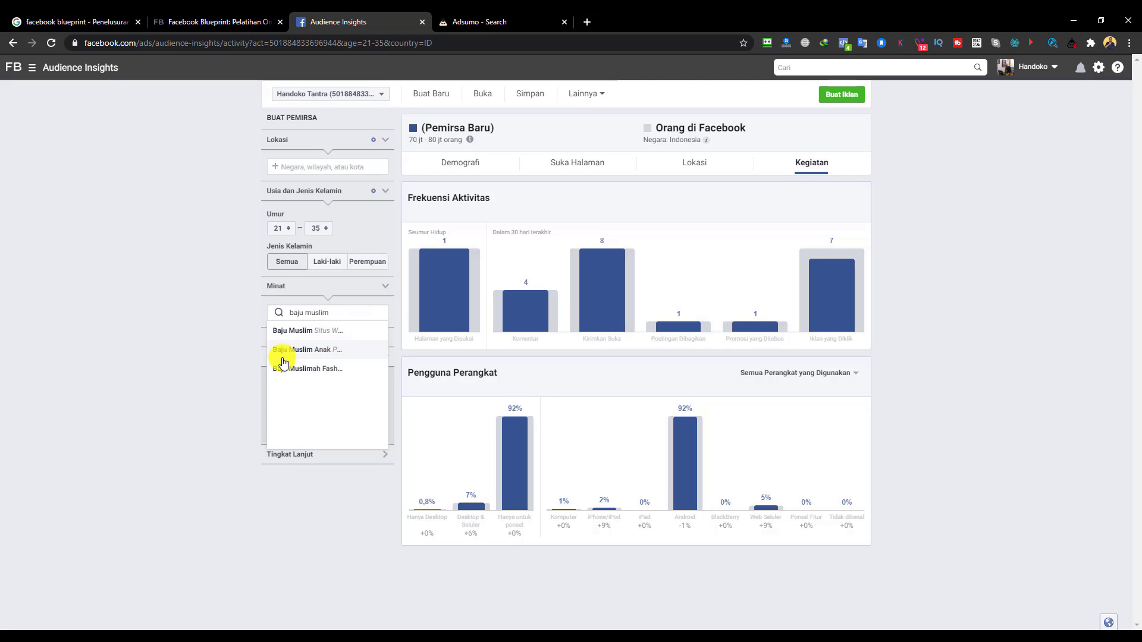
pyautogui.click(303, 331)
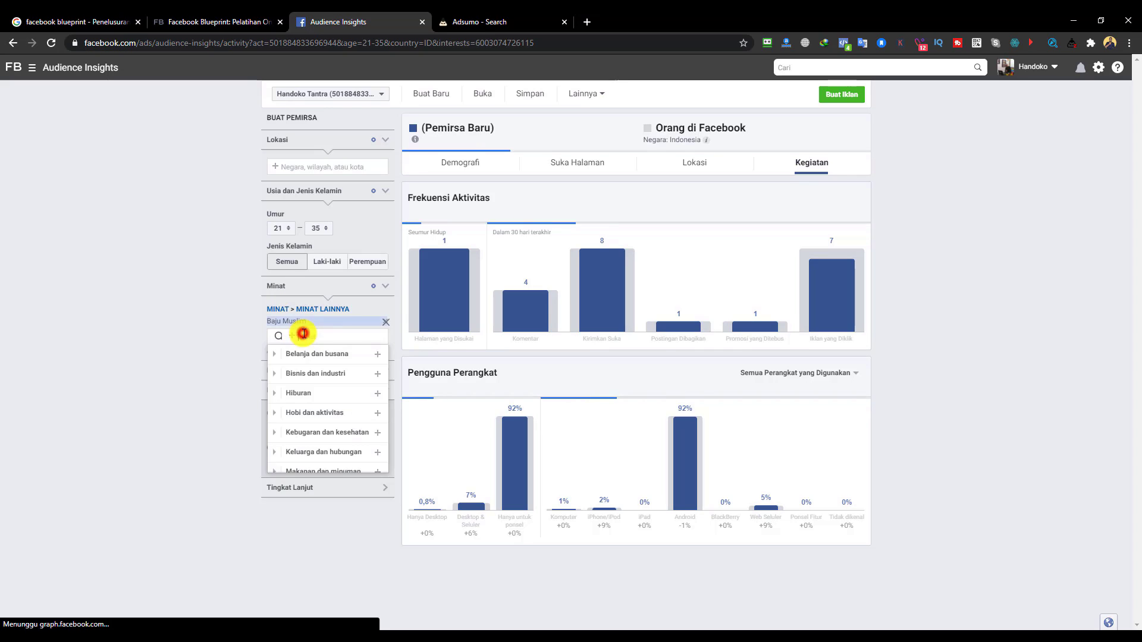
pyautogui.click(173, 362)
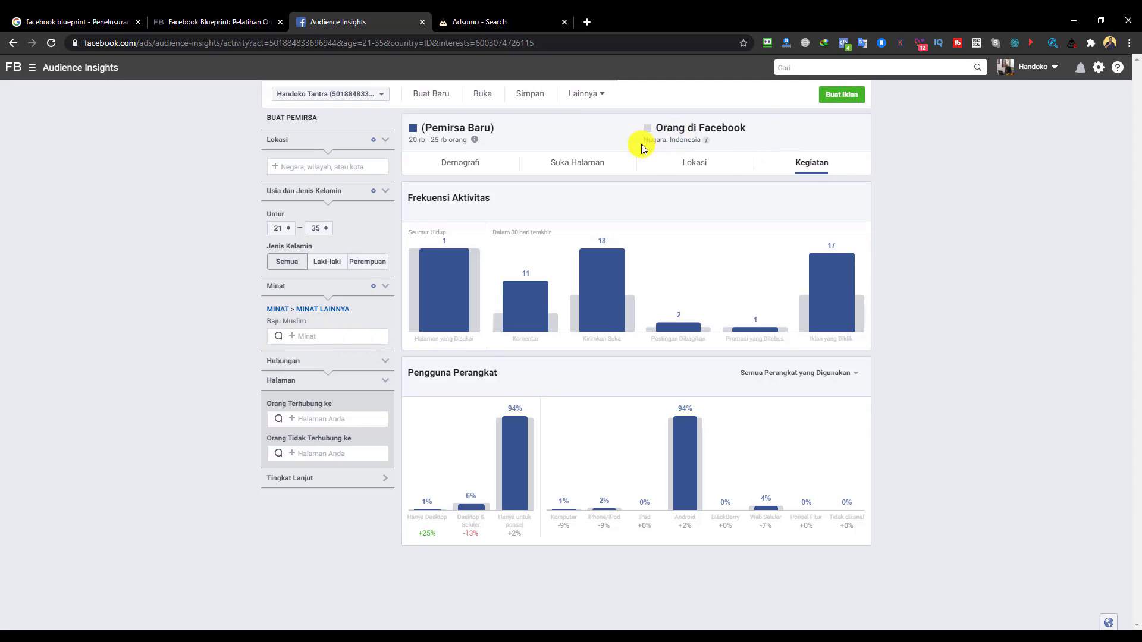
# Review the filtered audience's demographics, covering age and gender, relationship status and education level
pyautogui.click(462, 163)
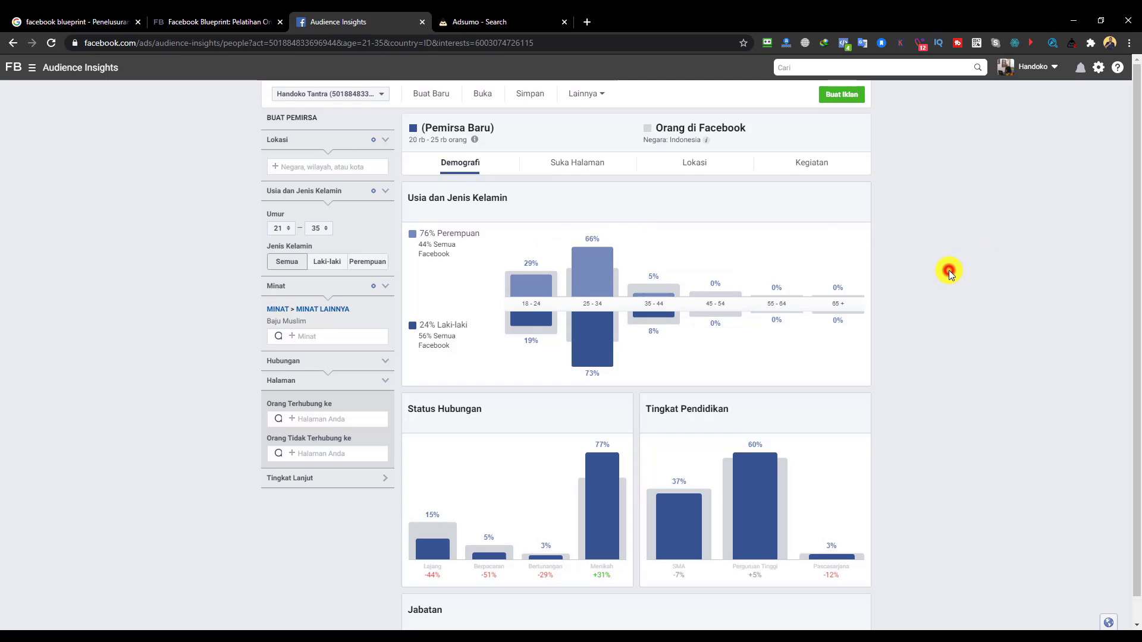
pyautogui.scroll(-1, 948, 270)
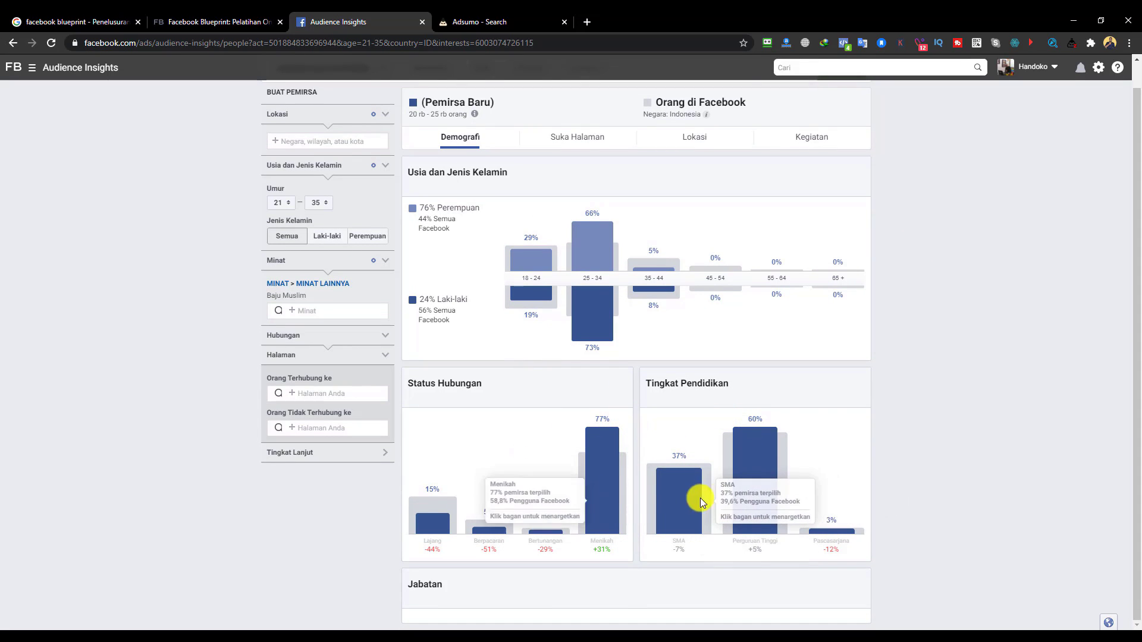
pyautogui.scroll(1, 927, 416)
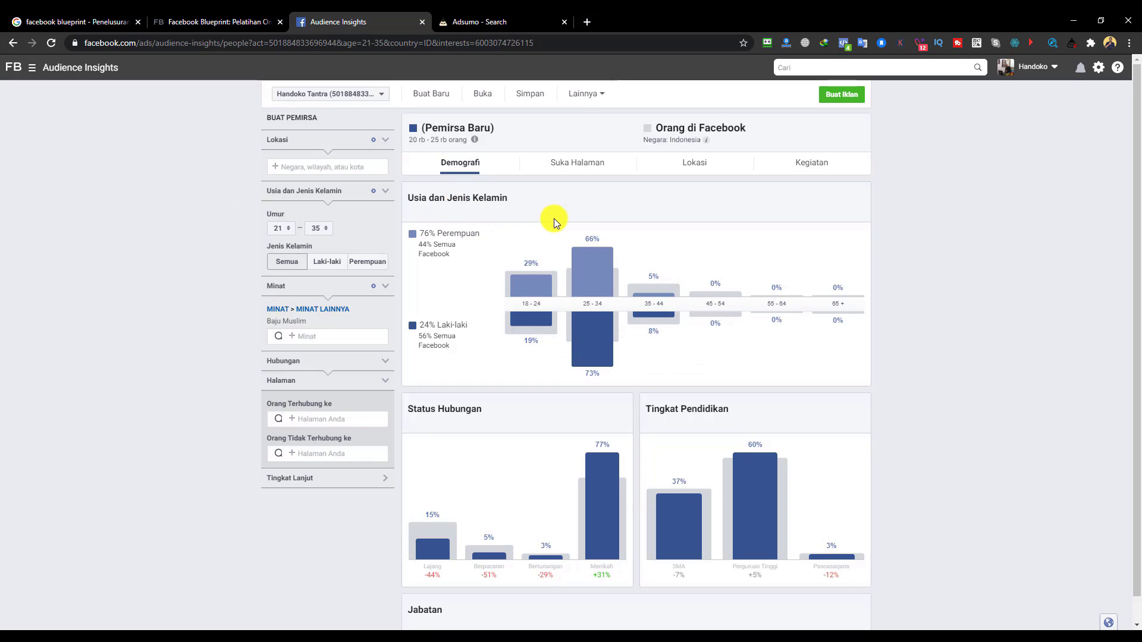
# Show the audience's page likes, open the Baju muslim page from the Toko Butik category in a new tab, and close it after reviewing
pyautogui.click(578, 190)
pyautogui.click(597, 166)
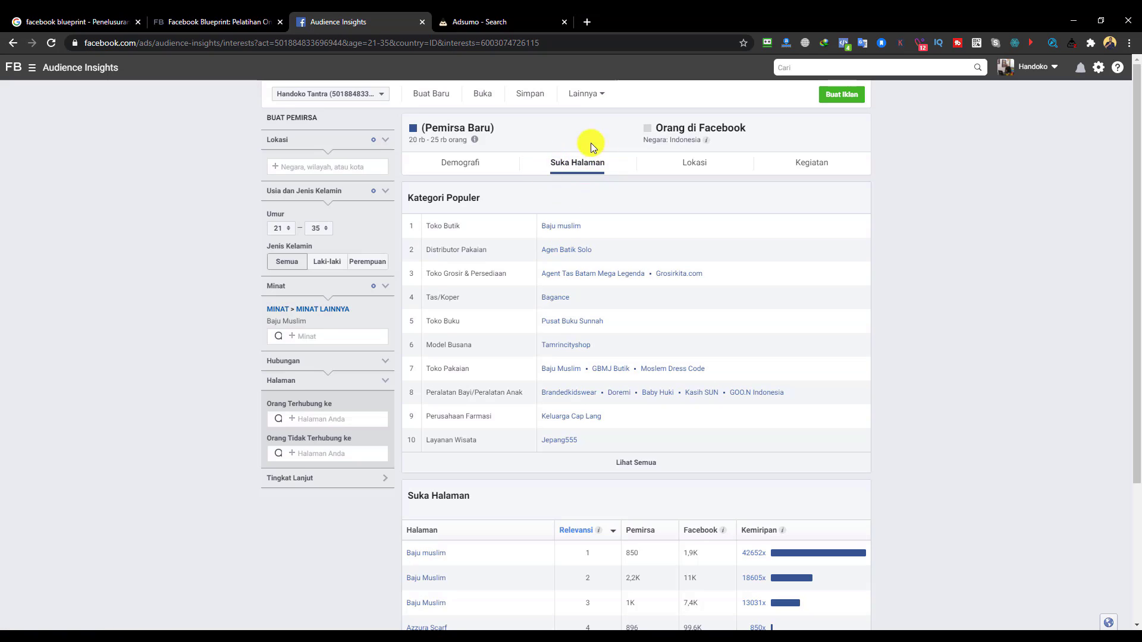
pyautogui.middleClick(560, 225)
pyautogui.click(498, 21)
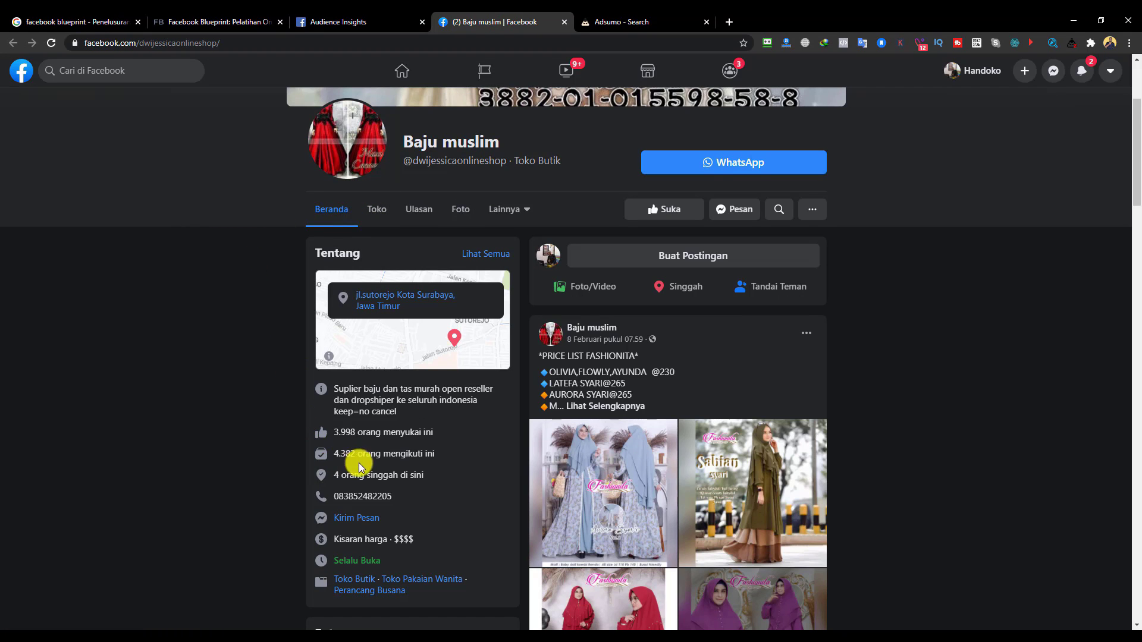
pyautogui.click(564, 22)
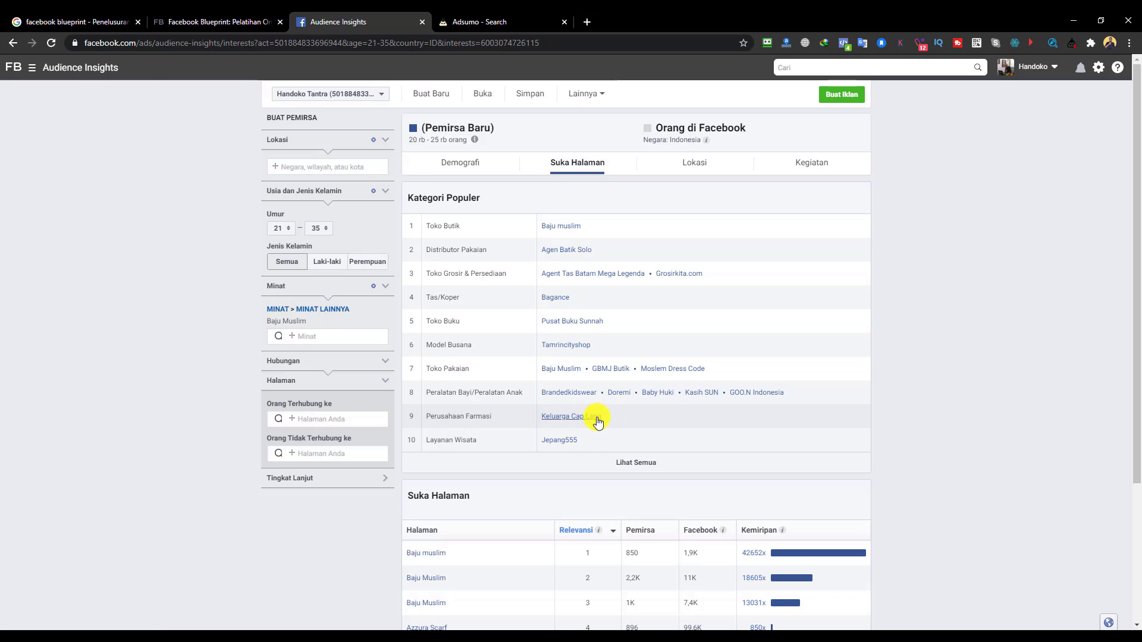
# Expand the popular categories to the full list and examine the pages listed in each category
pyautogui.click(618, 459)
pyautogui.scroll(-2, 592, 458)
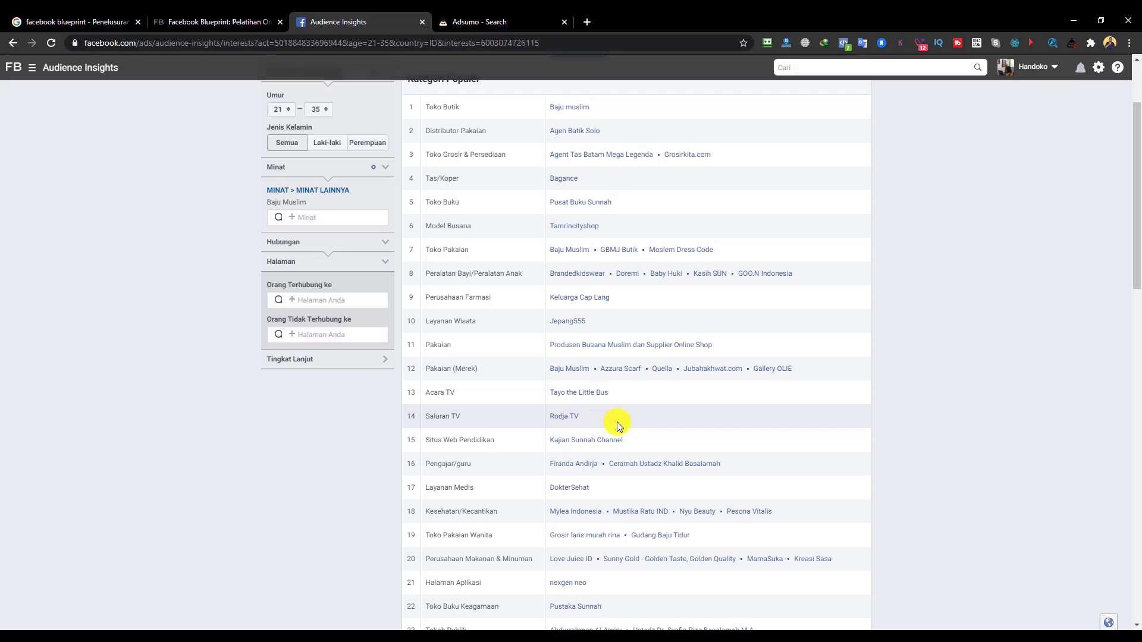
pyautogui.scroll(-1, 617, 423)
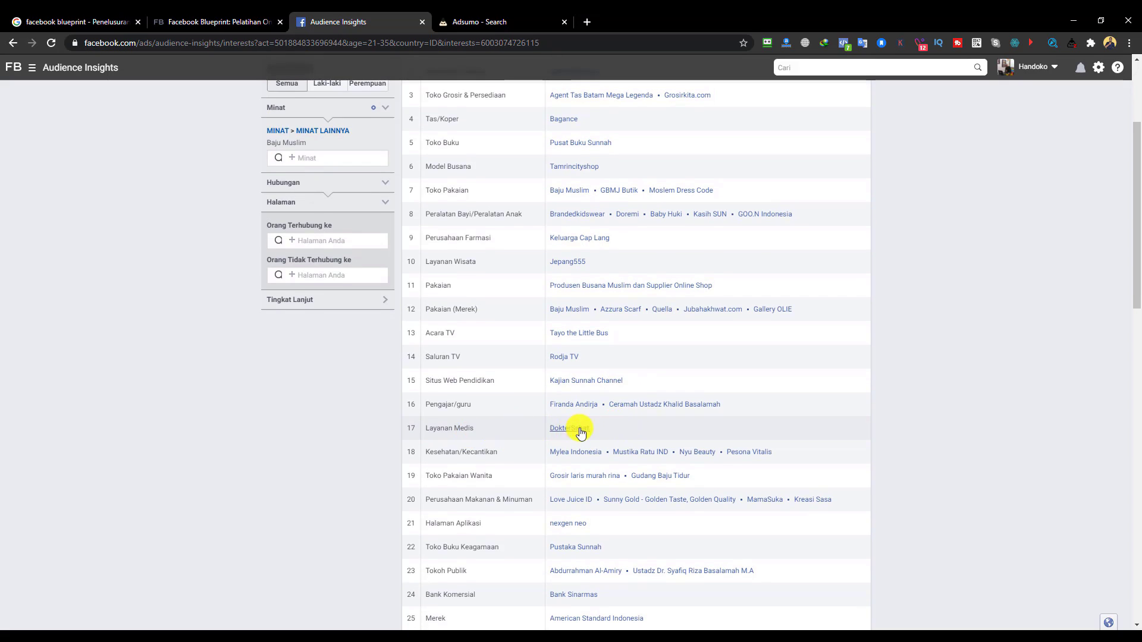
pyautogui.scroll(-2, 735, 410)
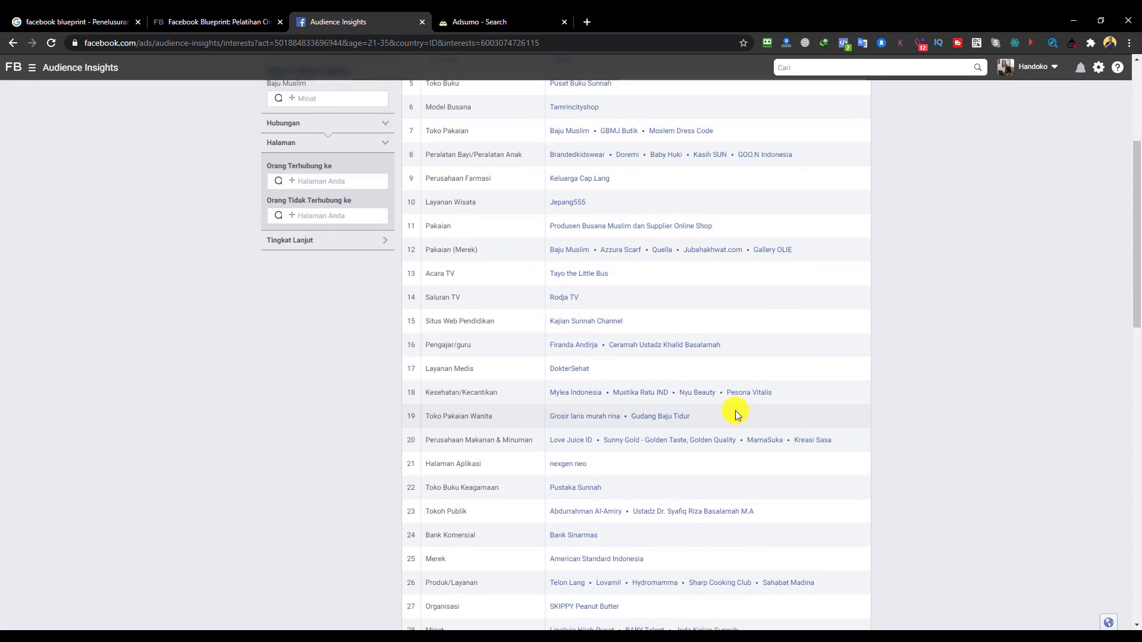
pyautogui.scroll(-5, 658, 424)
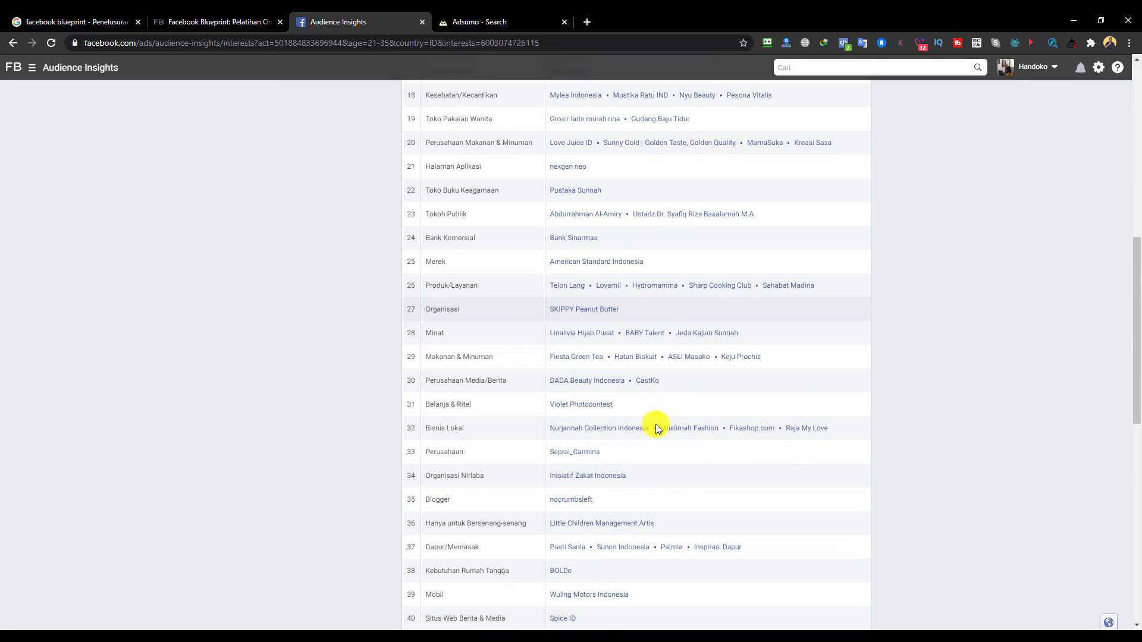
pyautogui.scroll(10, 655, 425)
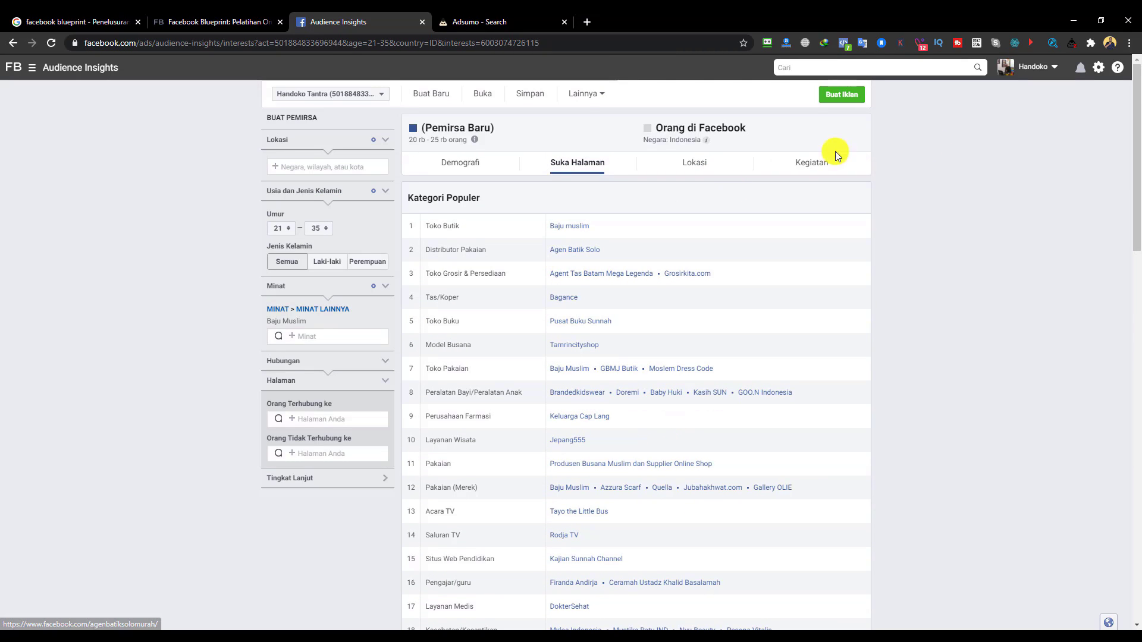
# Expand the page likes ranking to show more pages and examine its relevance, audience, Facebook and affinity columns
pyautogui.moveTo(1133, 143); pyautogui.dragTo(1122, 530)
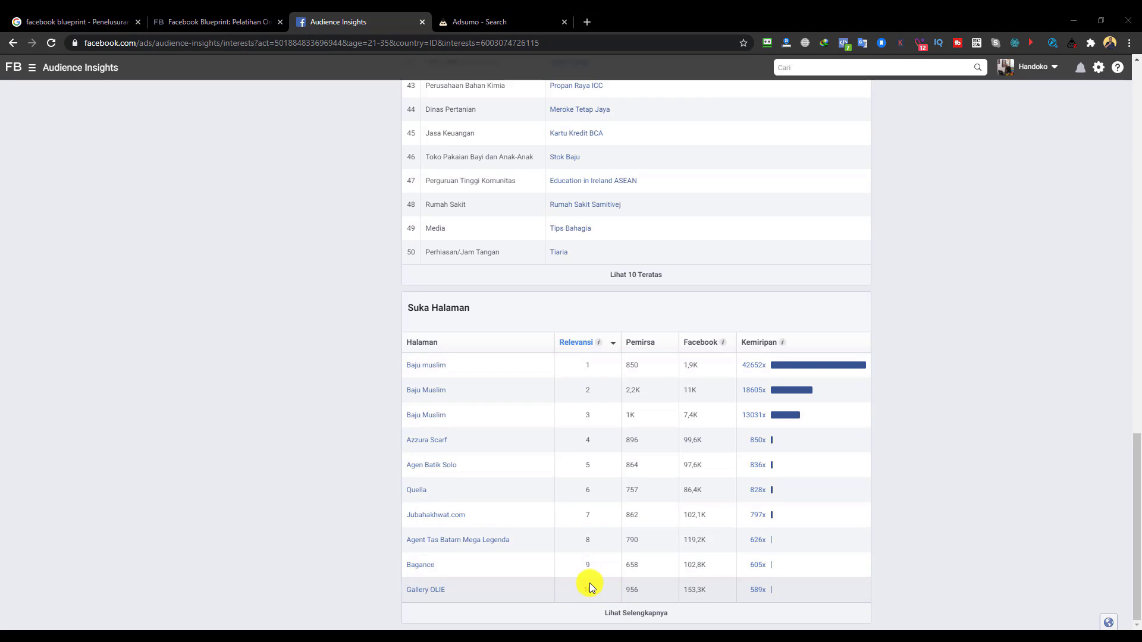
pyautogui.click(645, 612)
pyautogui.scroll(-3, 651, 497)
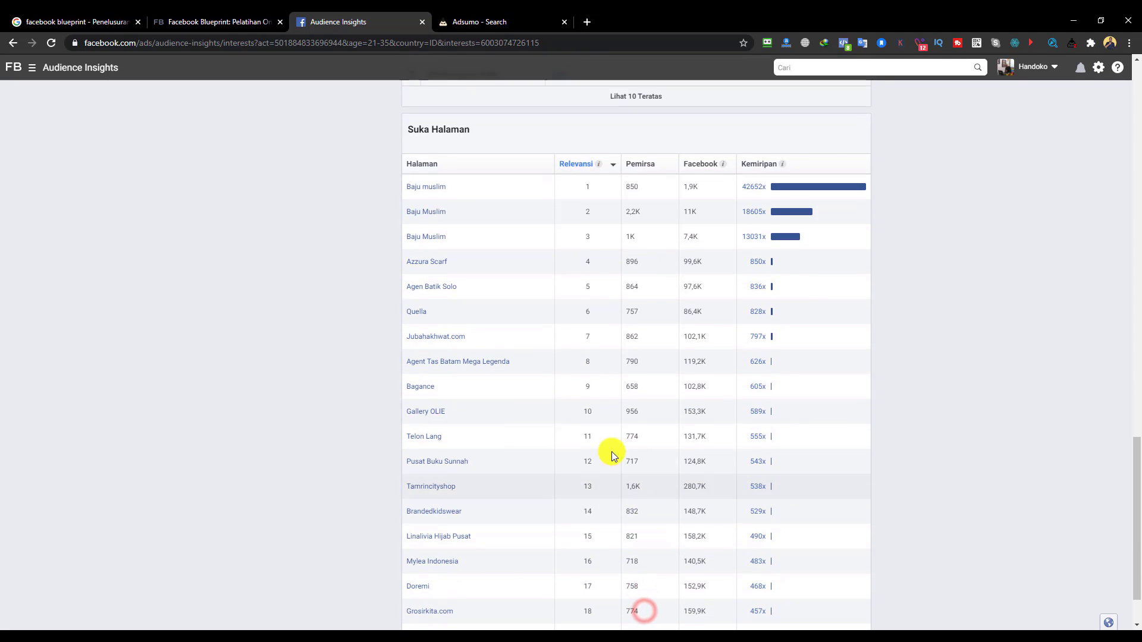
pyautogui.scroll(-1, 581, 454)
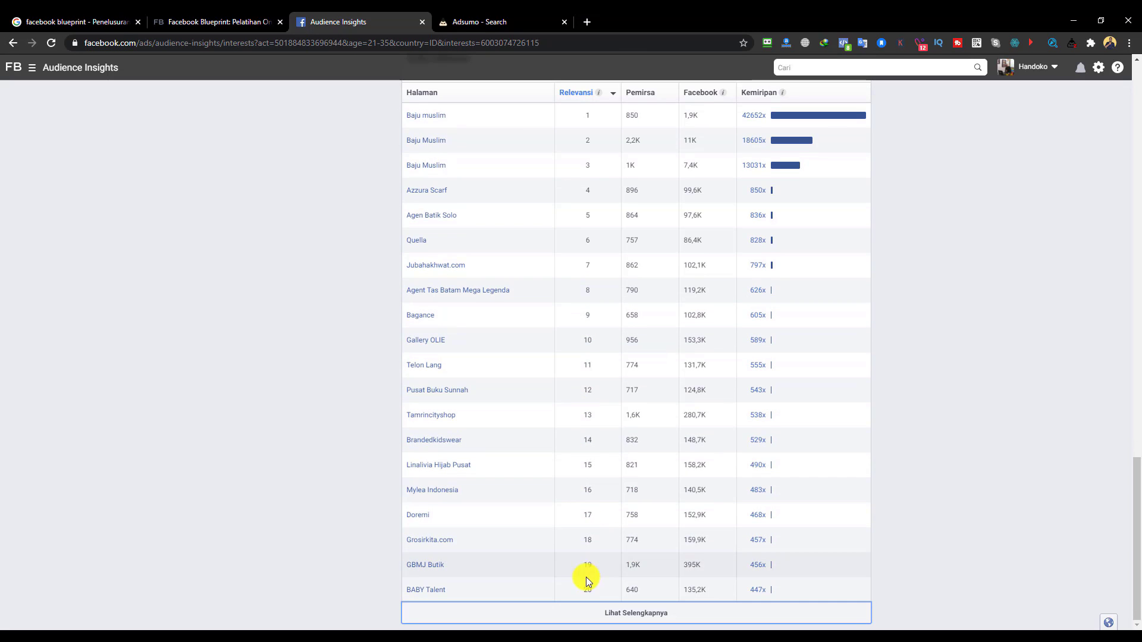
pyautogui.scroll(7, 567, 412)
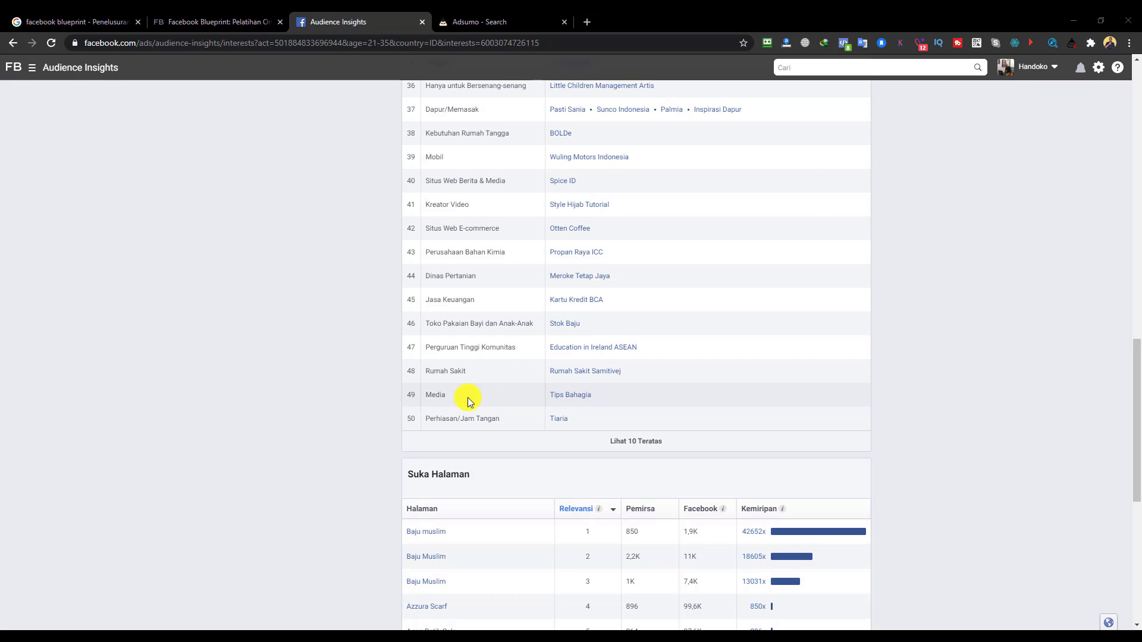
pyautogui.scroll(-2, 690, 397)
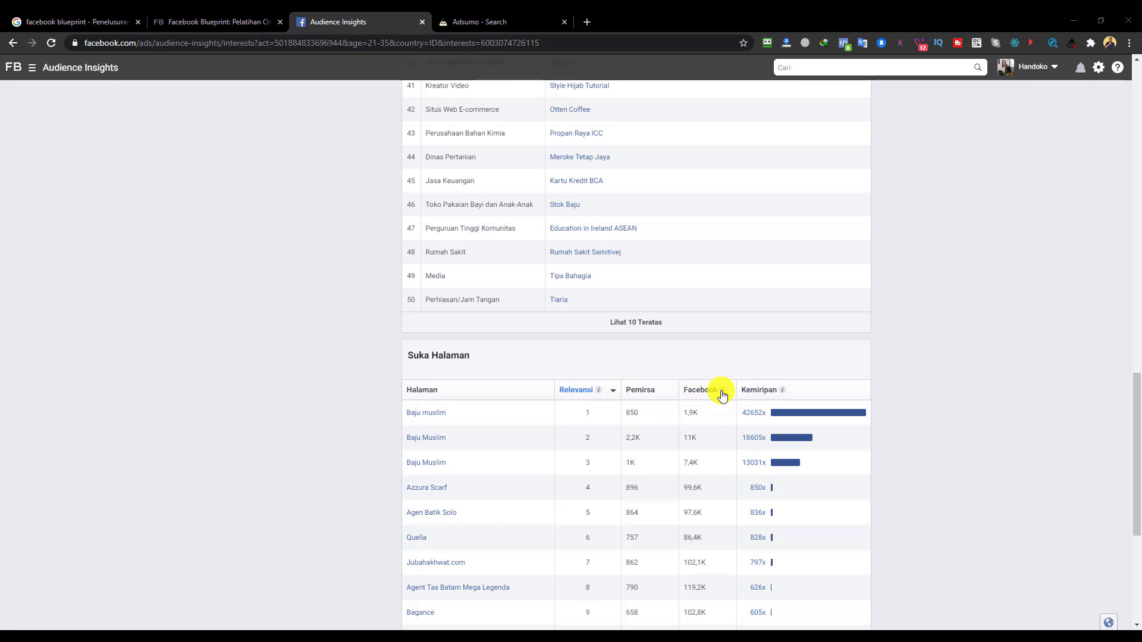
pyautogui.moveTo(724, 395)
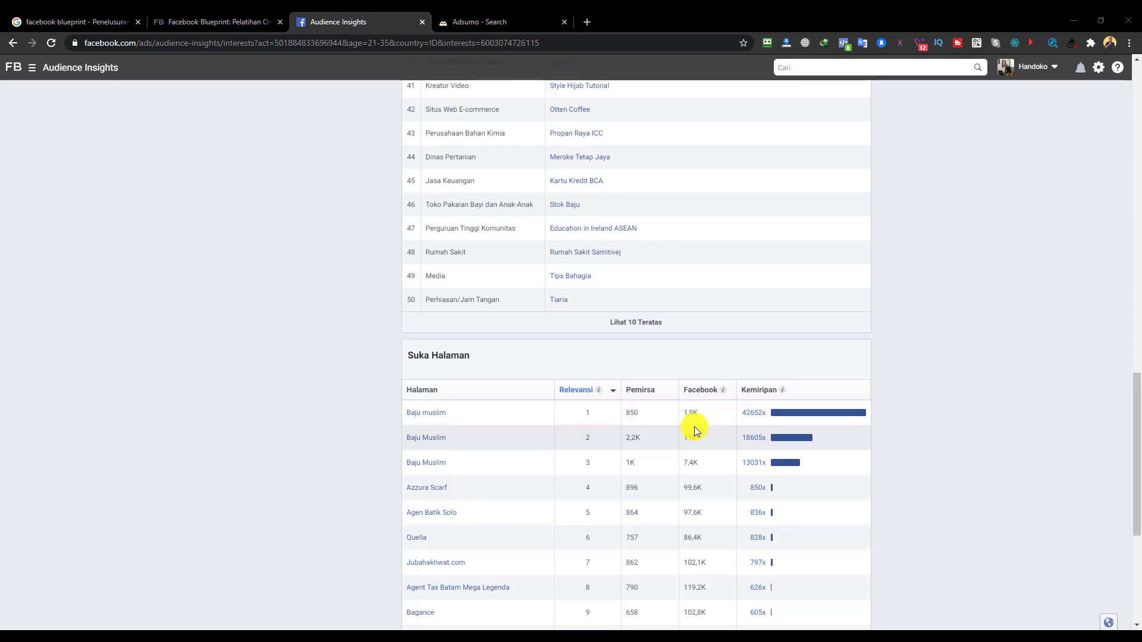
# Open the top-ranked Baju muslim page from the page likes ranking in a new tab, check its details, and close it
pyautogui.moveTo(429, 415)
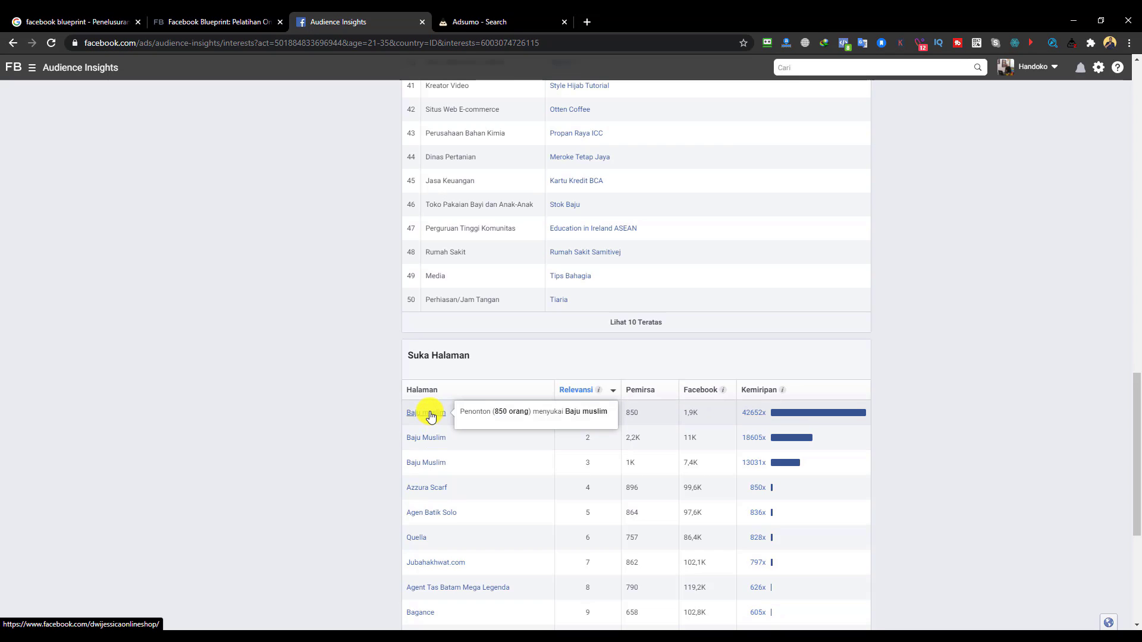
pyautogui.middleClick(430, 415)
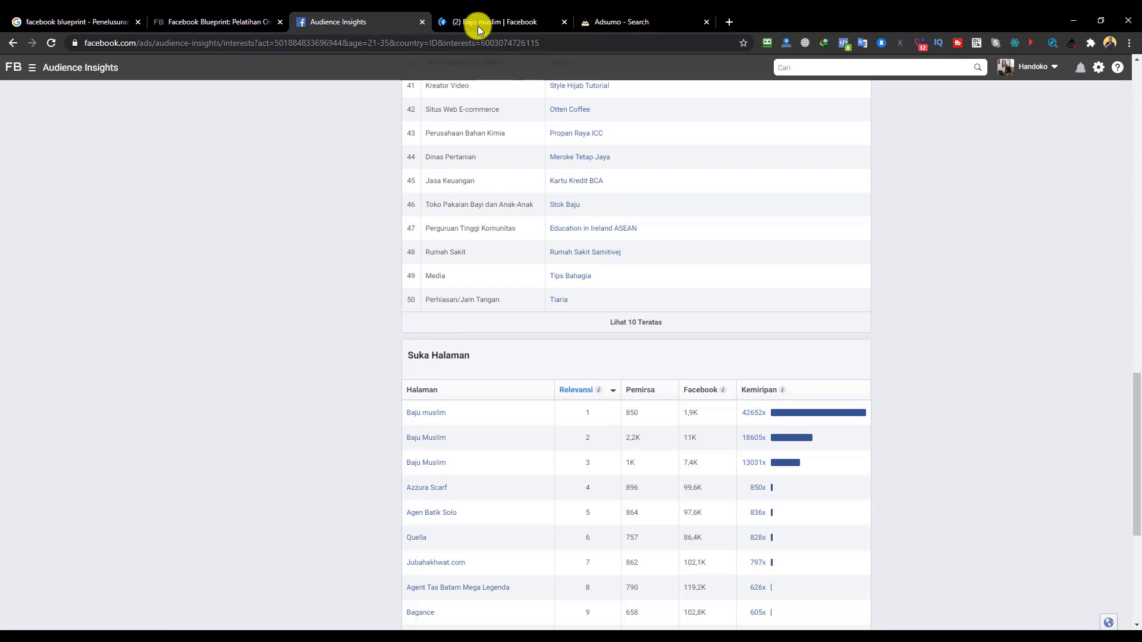
pyautogui.click(468, 21)
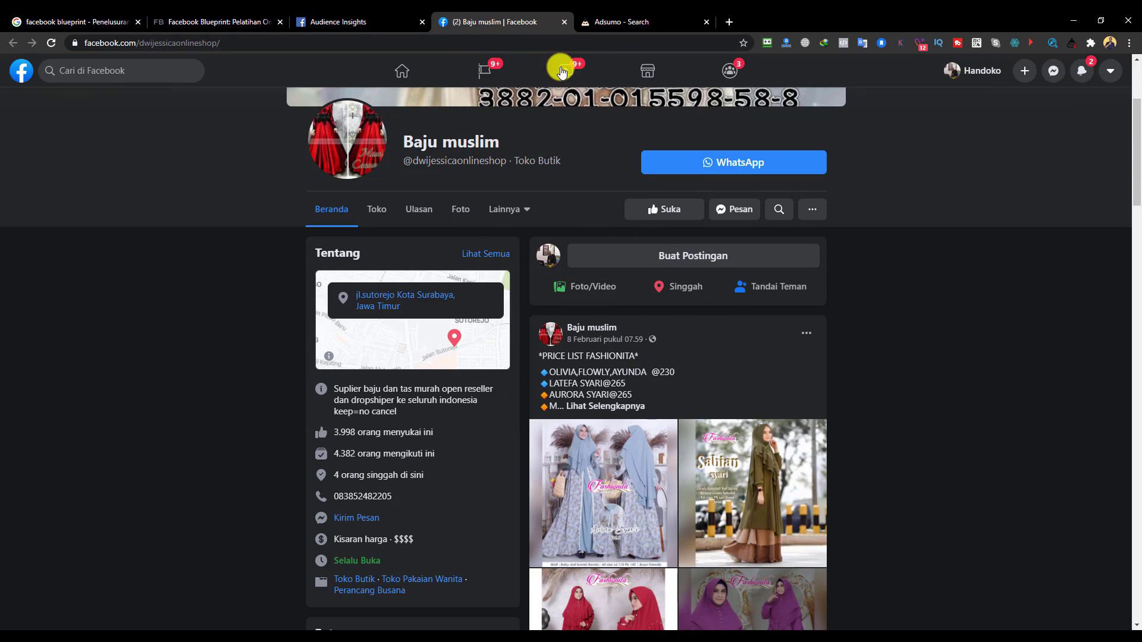
pyautogui.click(564, 21)
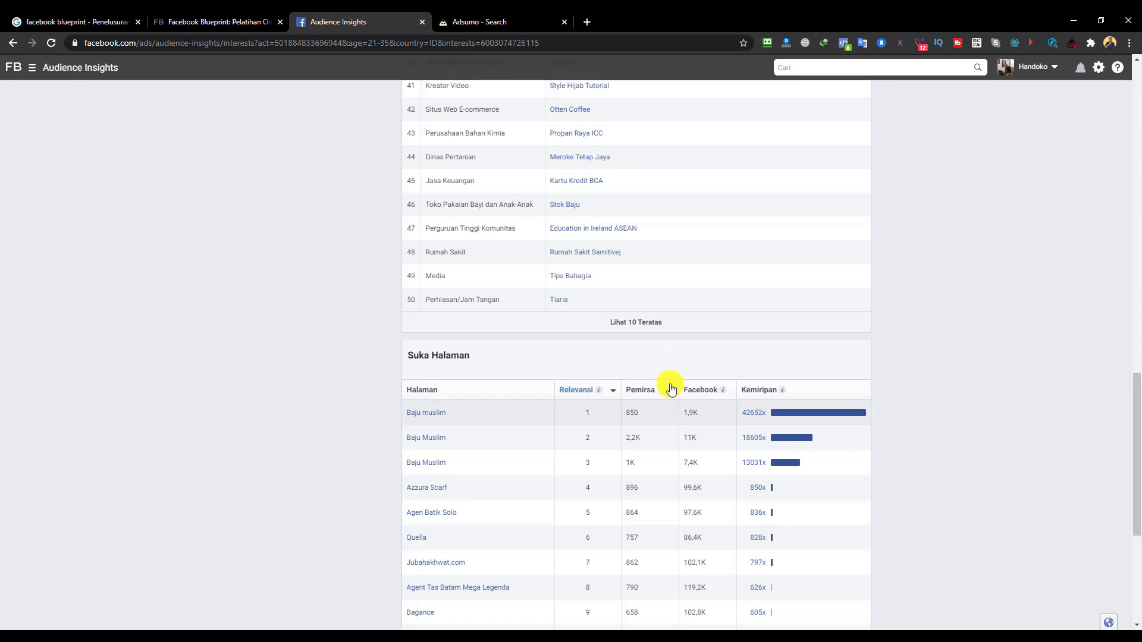
# Compare the affinity (Kemiripan) scores of the liked pages down to rank 20, checking them against the audience filters
pyautogui.moveTo(784, 391)
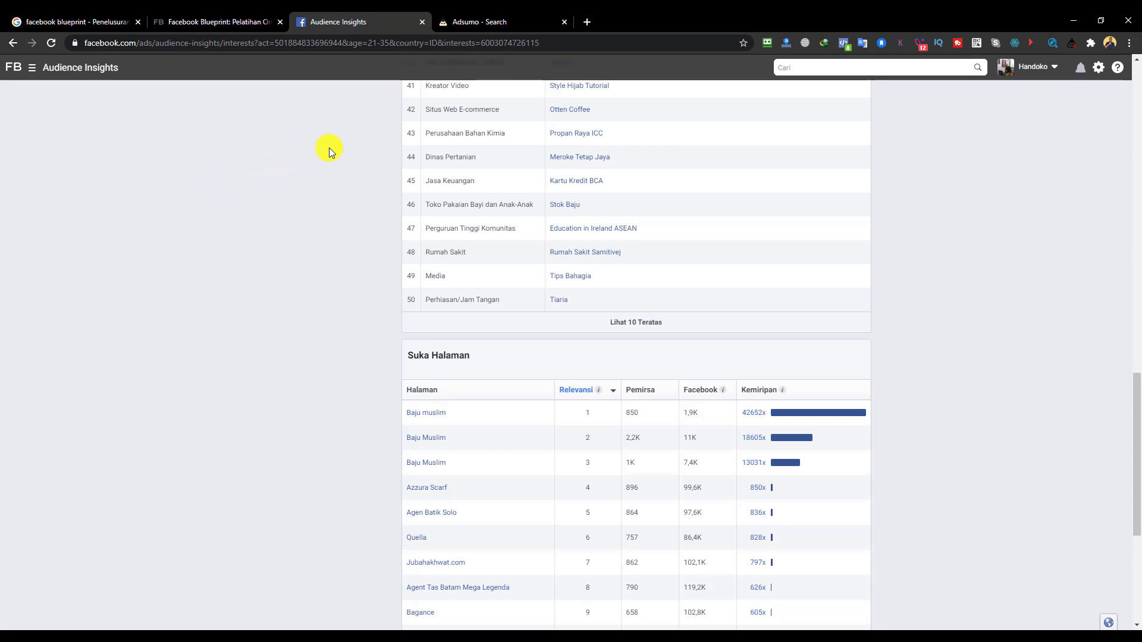
pyautogui.scroll(20, 344, 348)
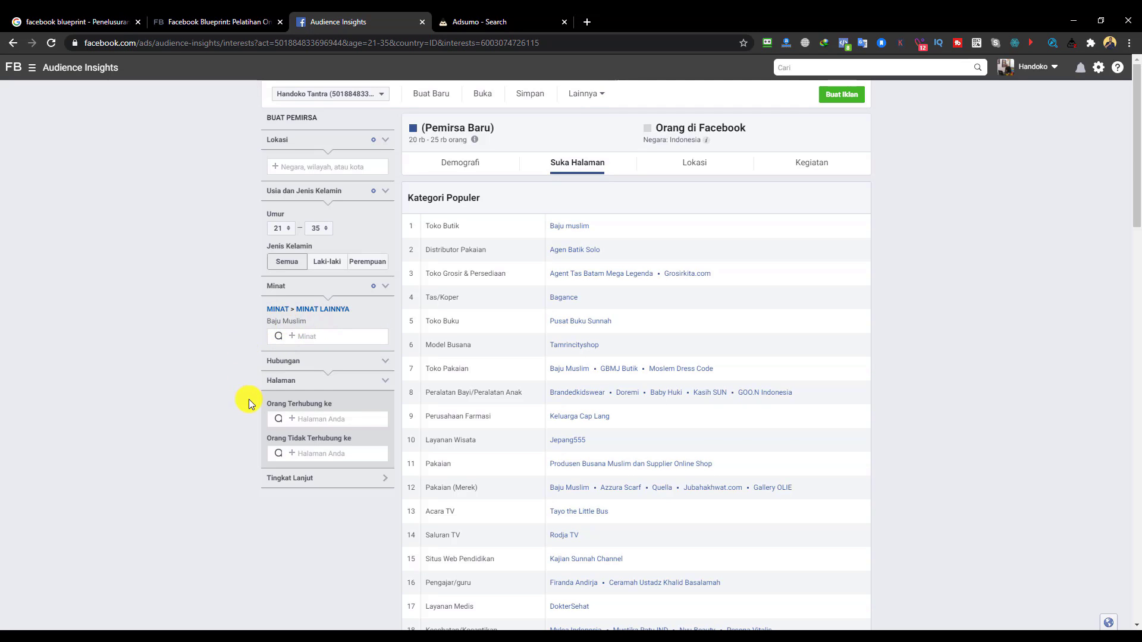
pyautogui.scroll(-15, 248, 400)
pyautogui.scroll(4, 249, 401)
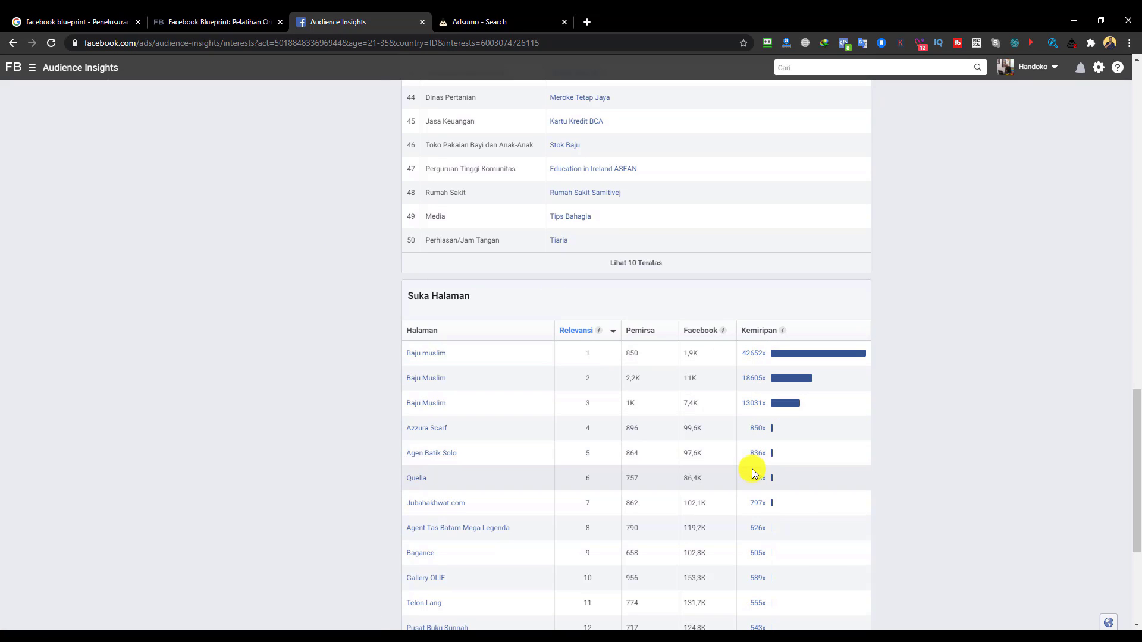
pyautogui.moveTo(757, 452)
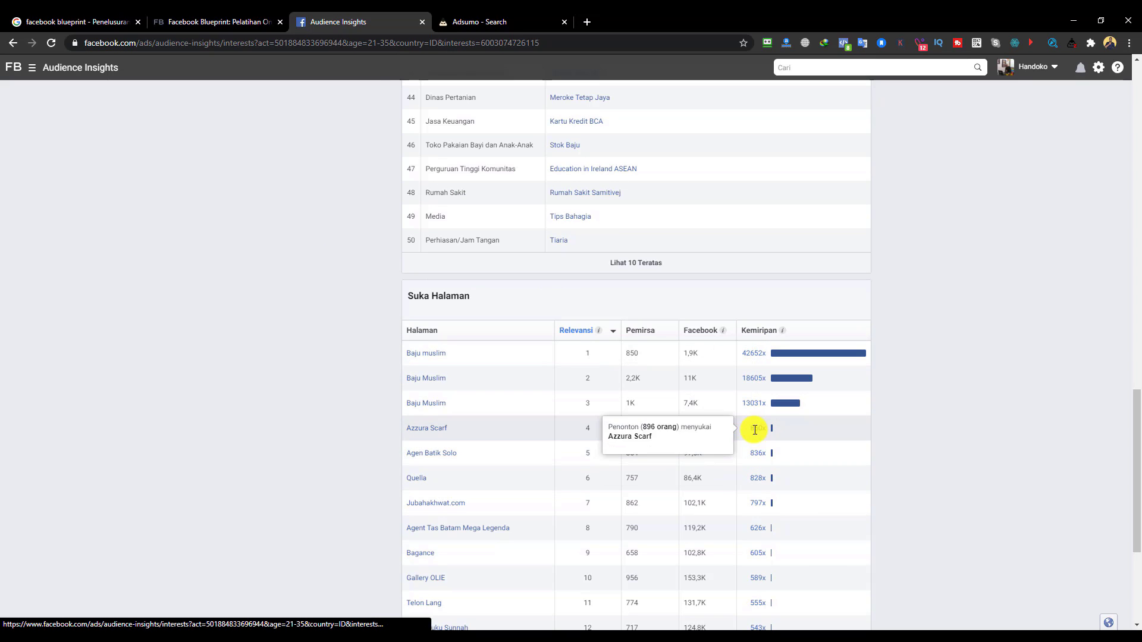
pyautogui.scroll(-4, 756, 426)
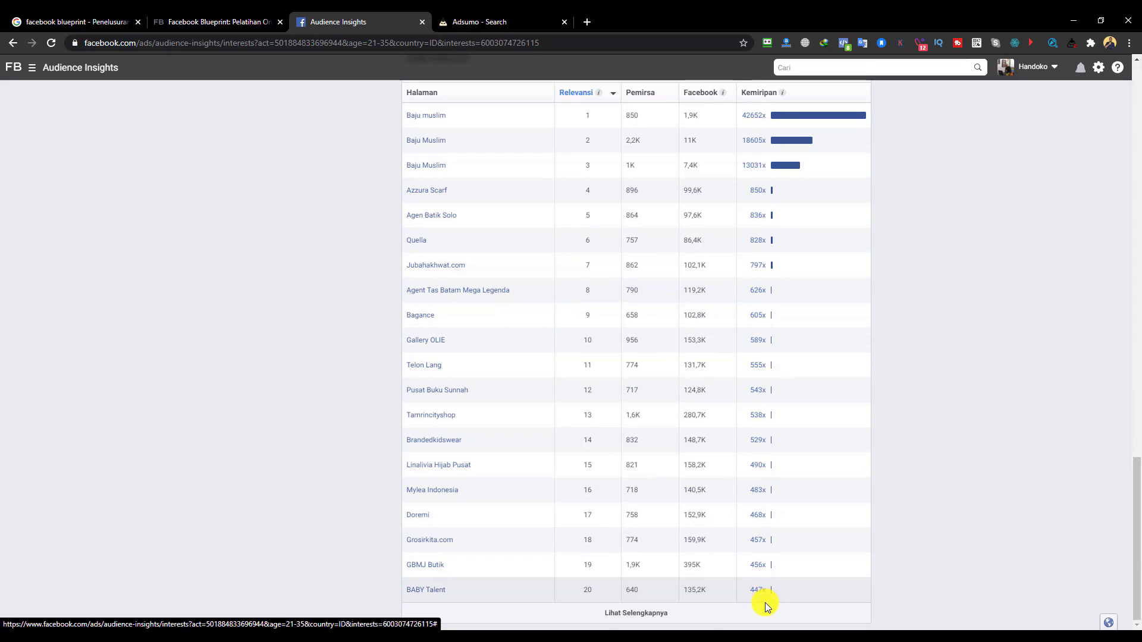
pyautogui.moveTo(762, 594)
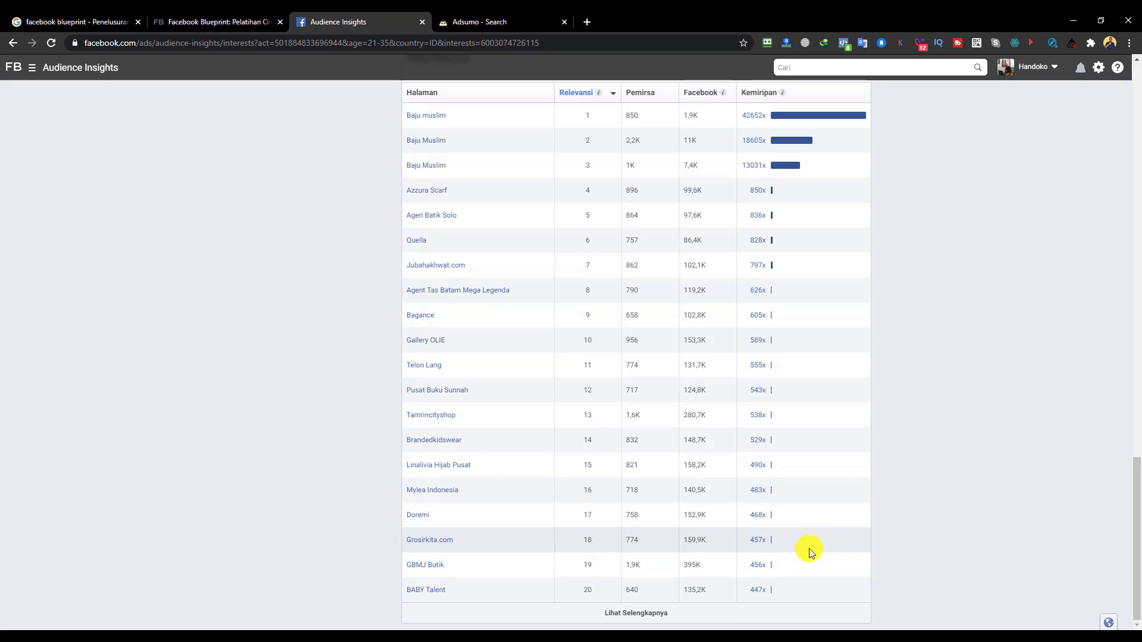
# Review the audience's location and activity data, and return to the page likes view
pyautogui.scroll(6, 809, 548)
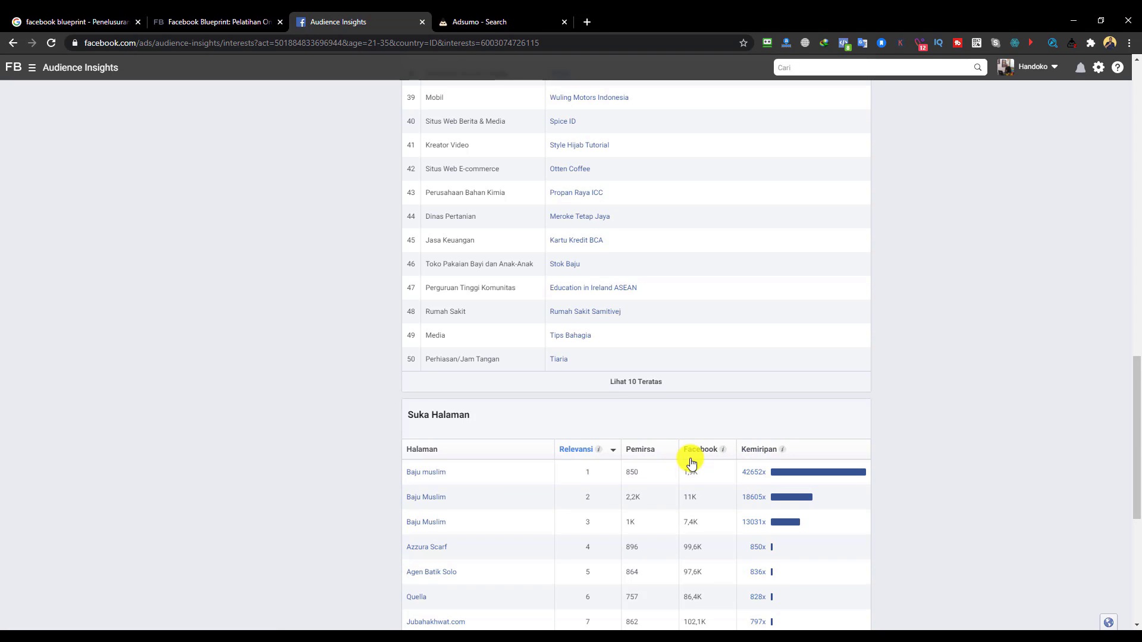
pyautogui.scroll(13, 273, 403)
pyautogui.scroll(4, 192, 394)
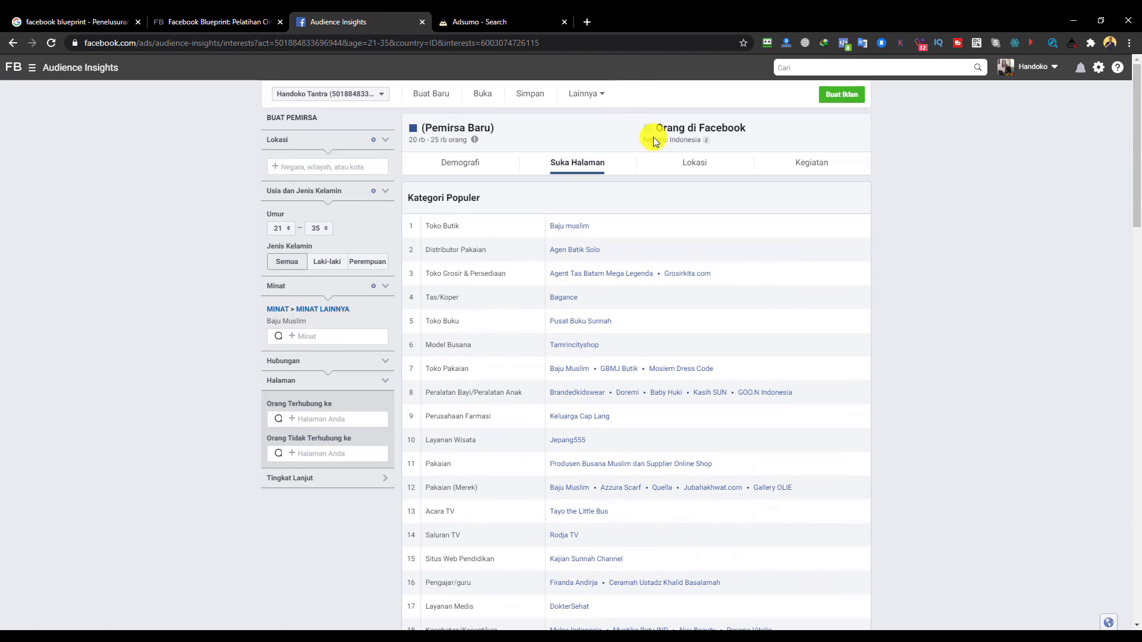
pyautogui.click(690, 161)
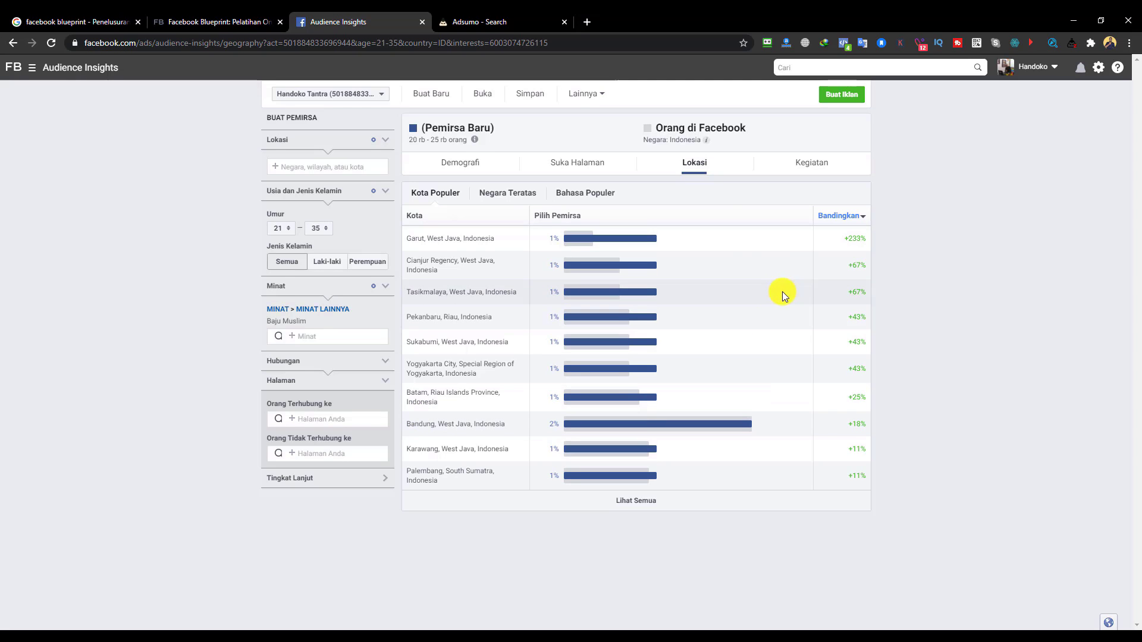
pyautogui.click(821, 171)
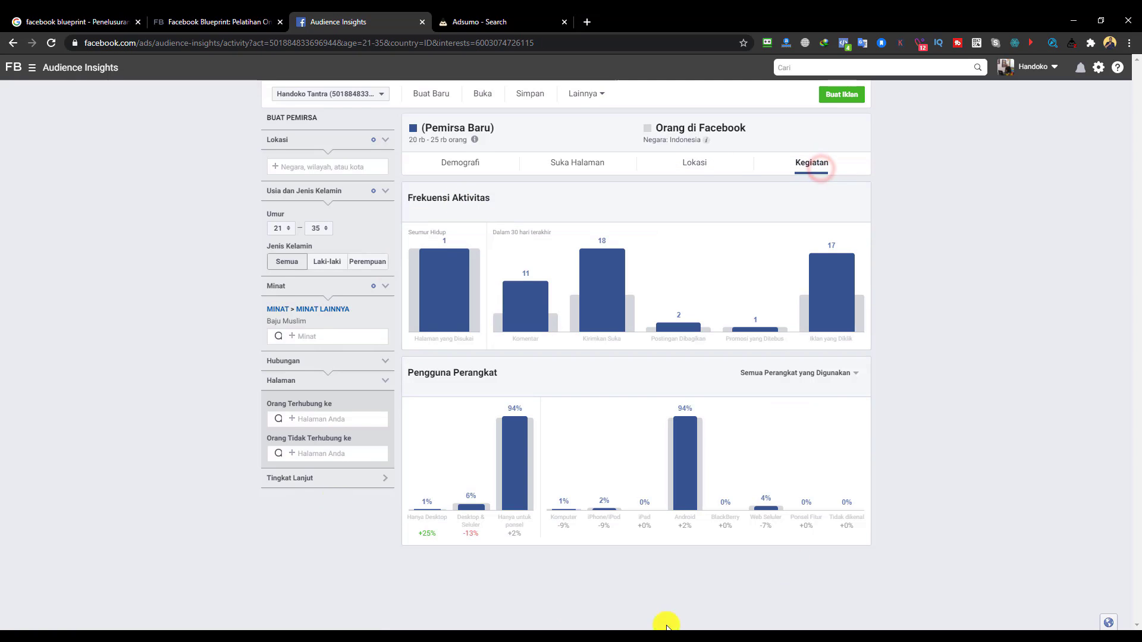
pyautogui.click(717, 166)
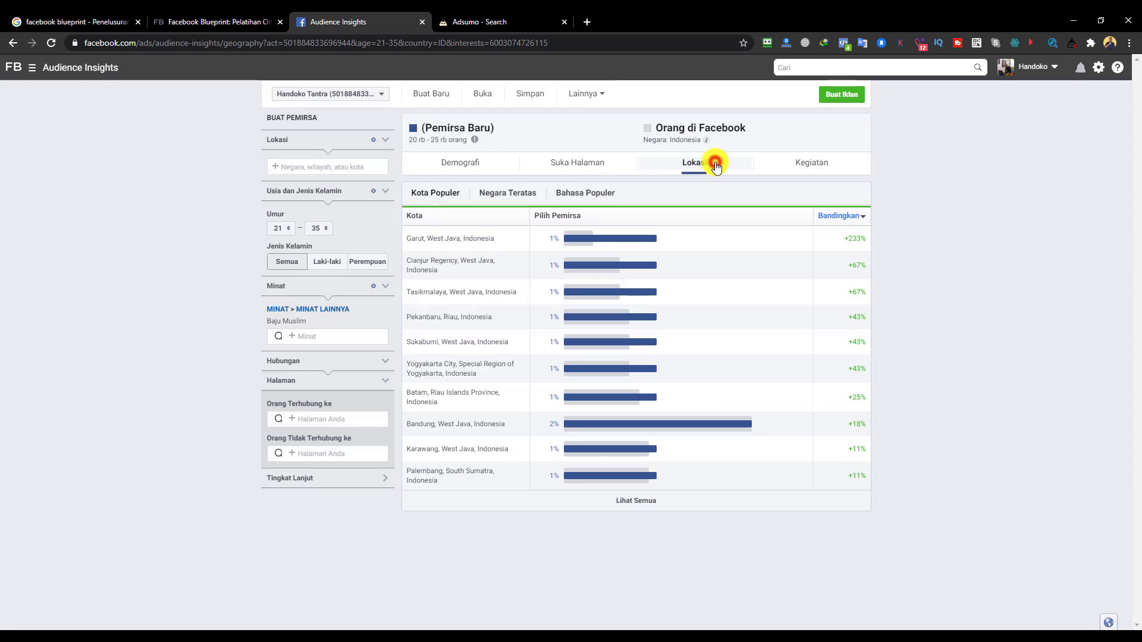
pyautogui.click(582, 168)
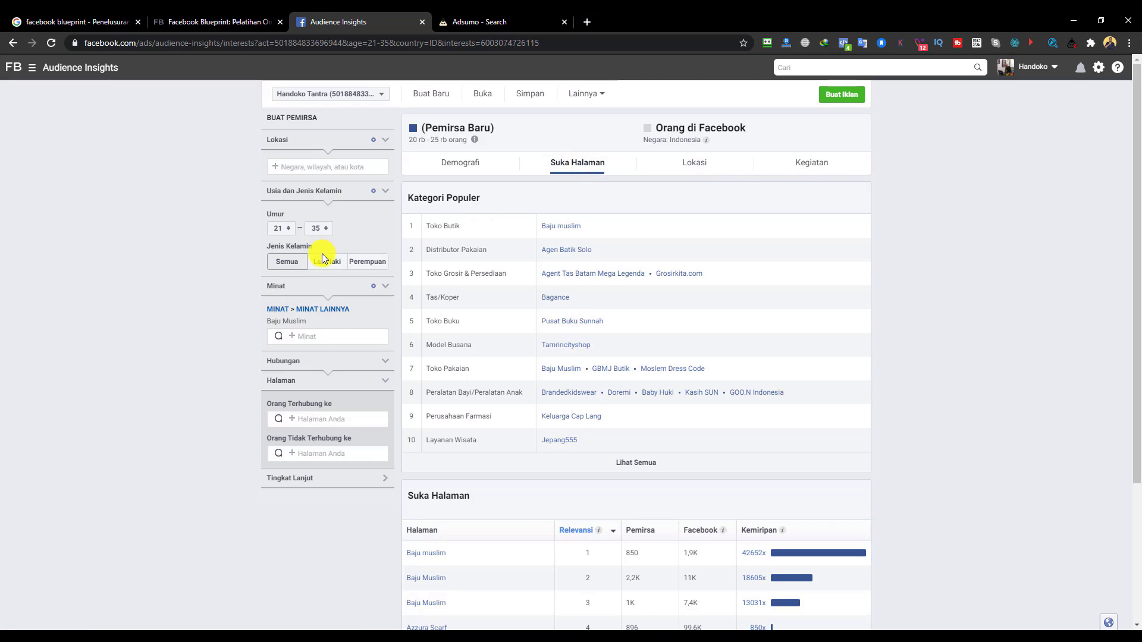
# Replace the Baju Muslim interest with Jam Tangan in the audience filters
pyautogui.click(305, 322)
pyautogui.click(383, 325)
pyautogui.click(329, 315)
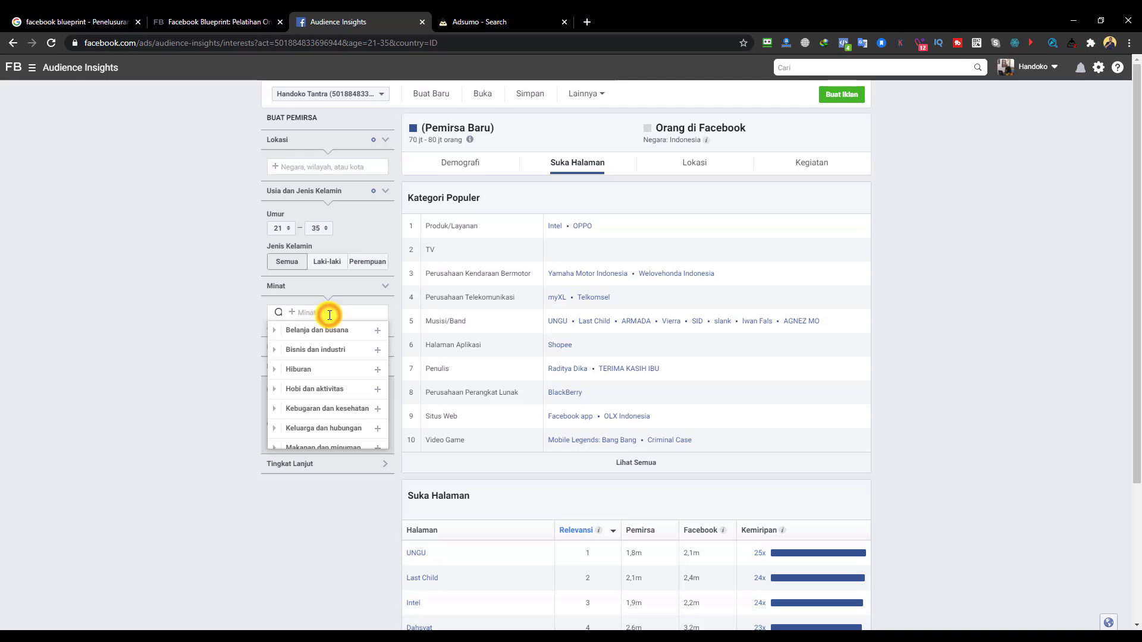
pyautogui.write('jam tangan')
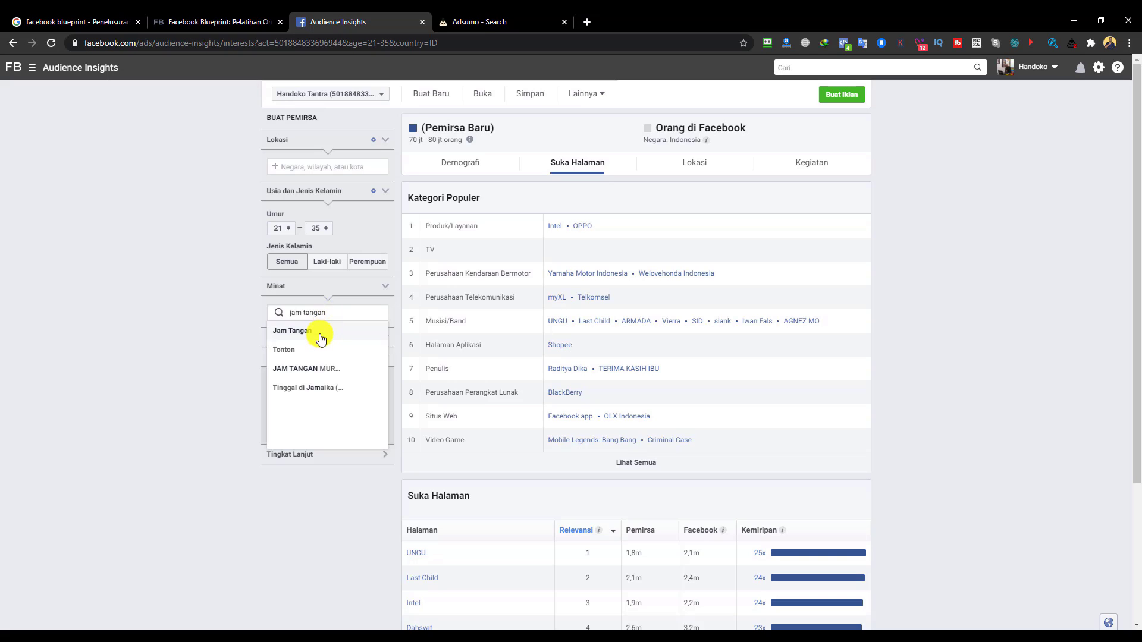
pyautogui.click(313, 331)
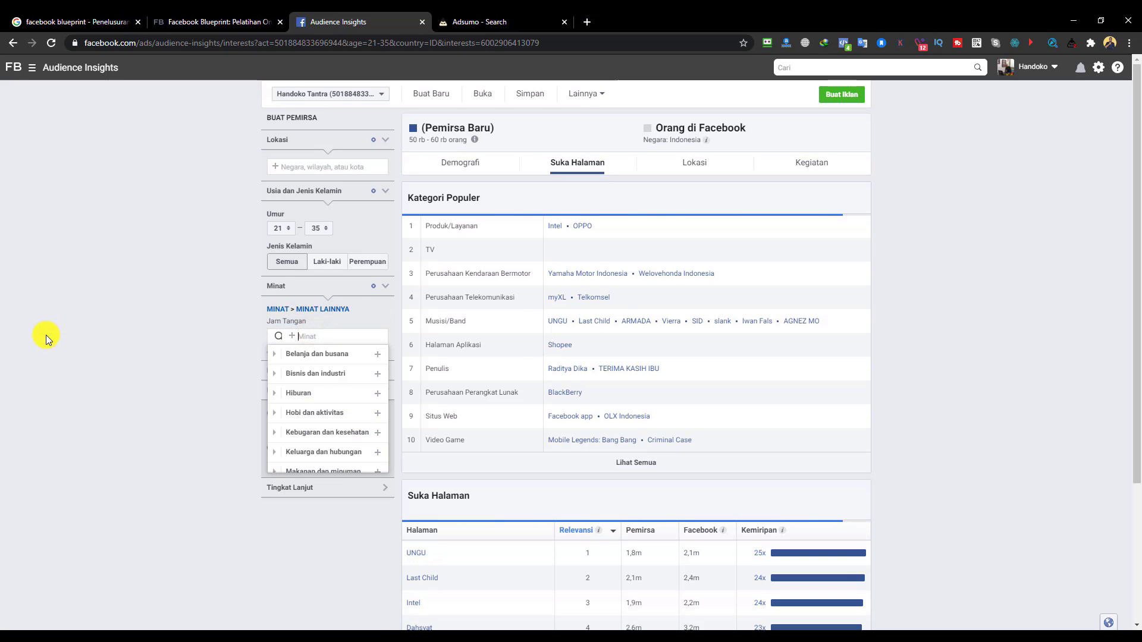
pyautogui.click(126, 354)
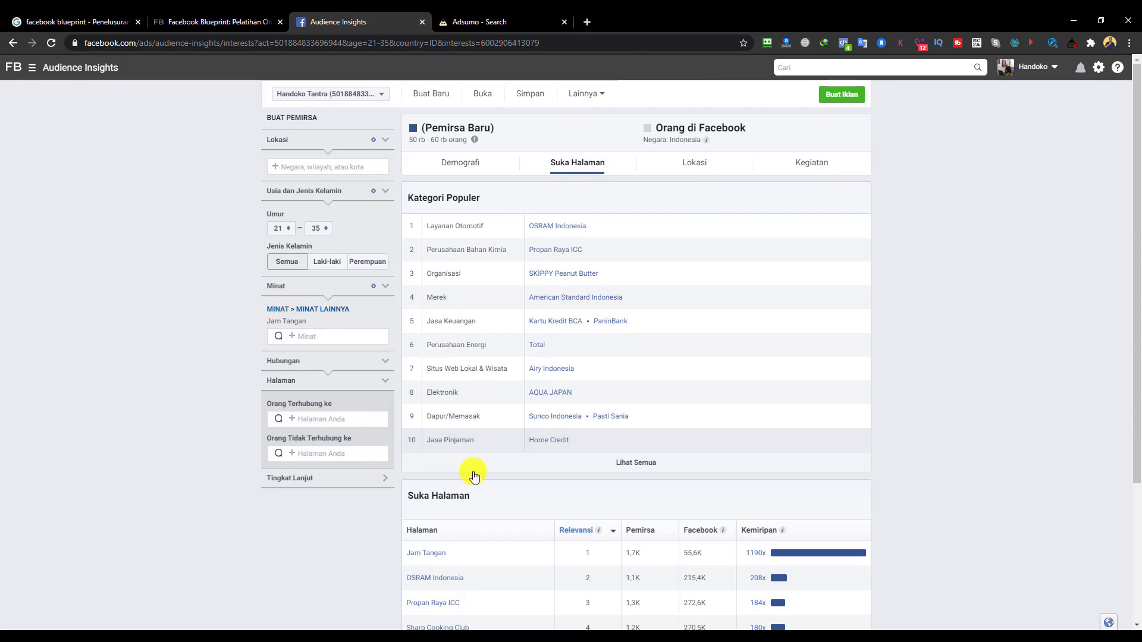
# Open the top-ranked Jam Tangan page from the page likes ranking in a new tab, review its details and posts, and close it
pyautogui.scroll(-3, 978, 354)
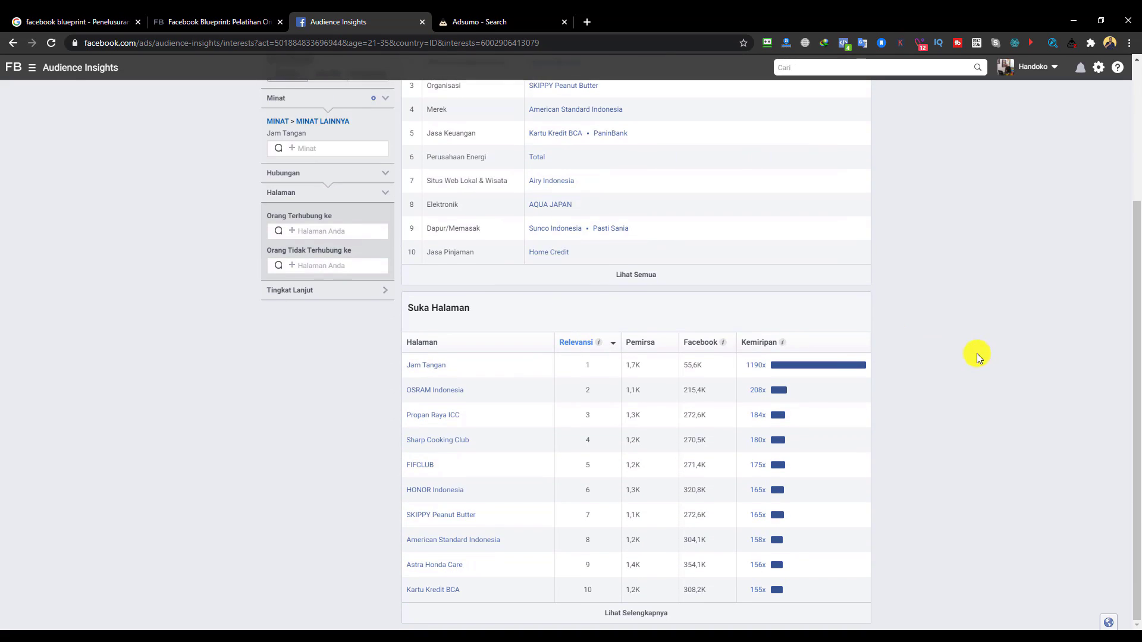
pyautogui.click(427, 366)
pyautogui.click(459, 22)
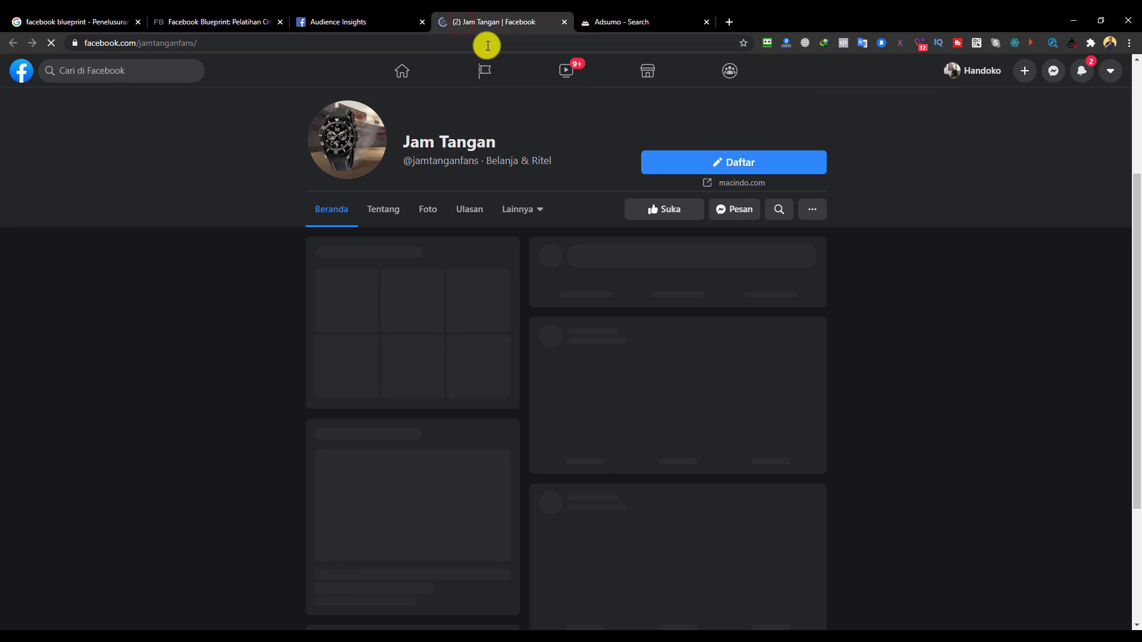
pyautogui.scroll(-1, 285, 292)
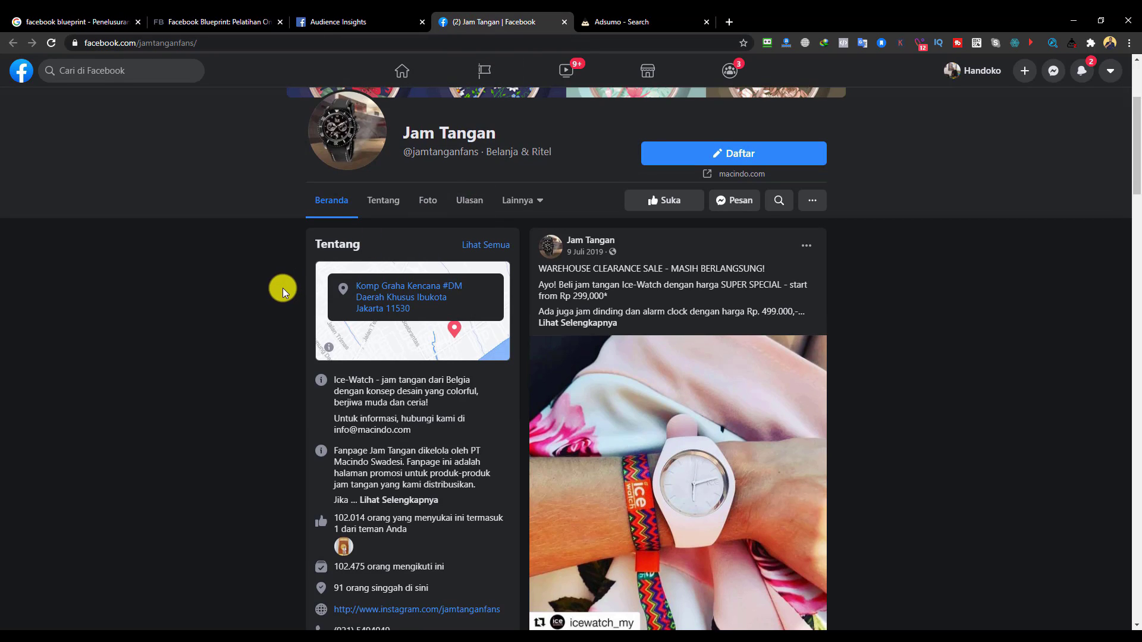
pyautogui.scroll(-4, 283, 288)
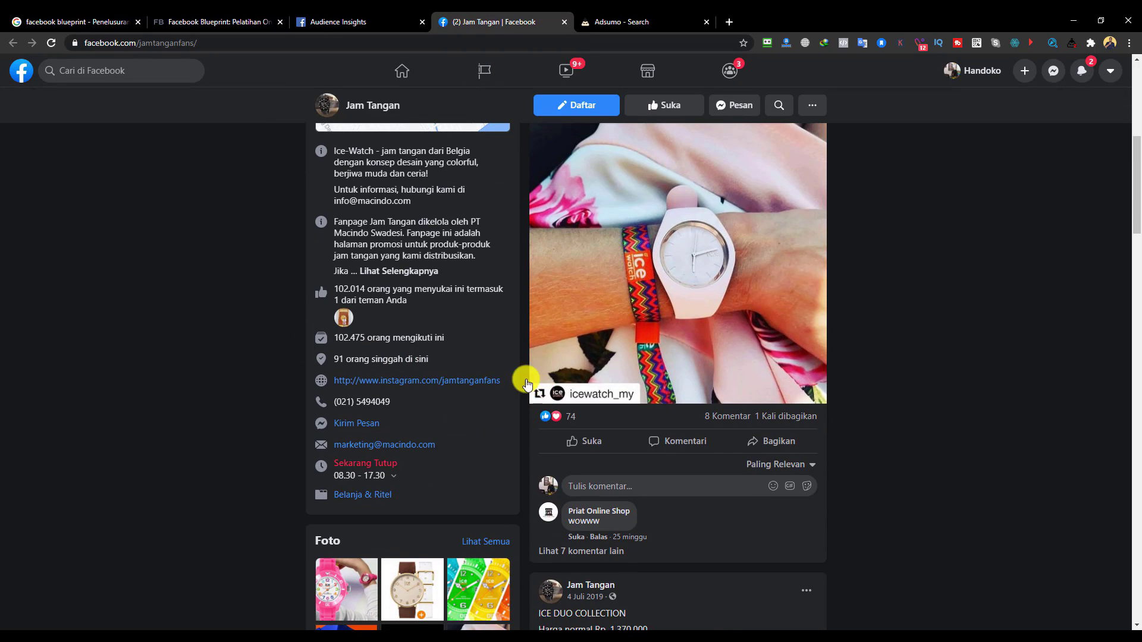
pyautogui.scroll(7, 586, 395)
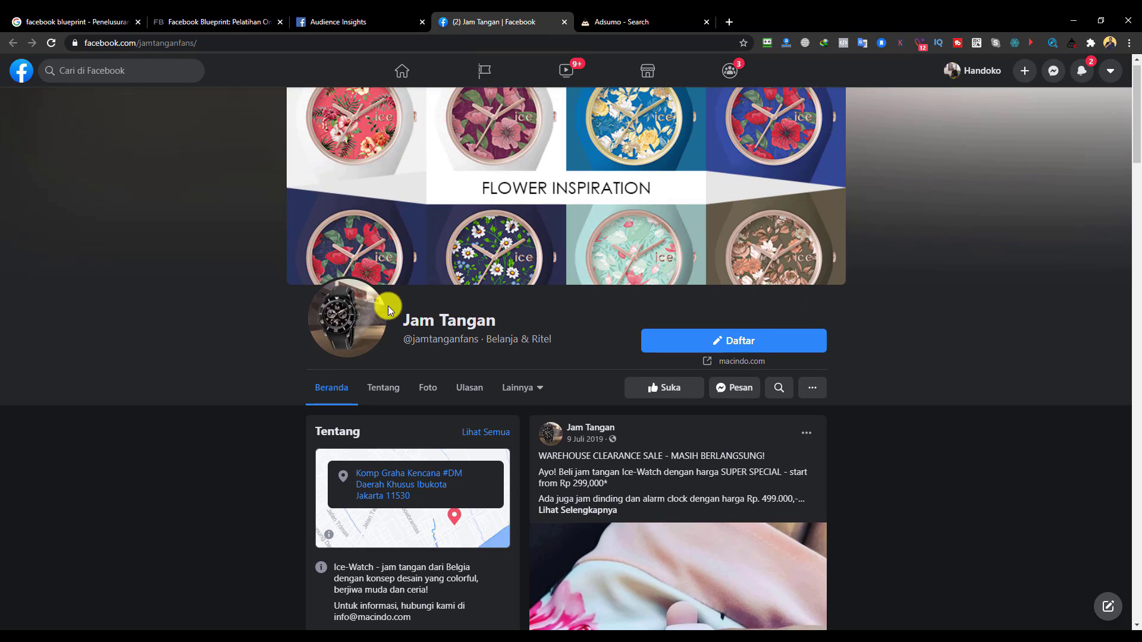
pyautogui.click(564, 22)
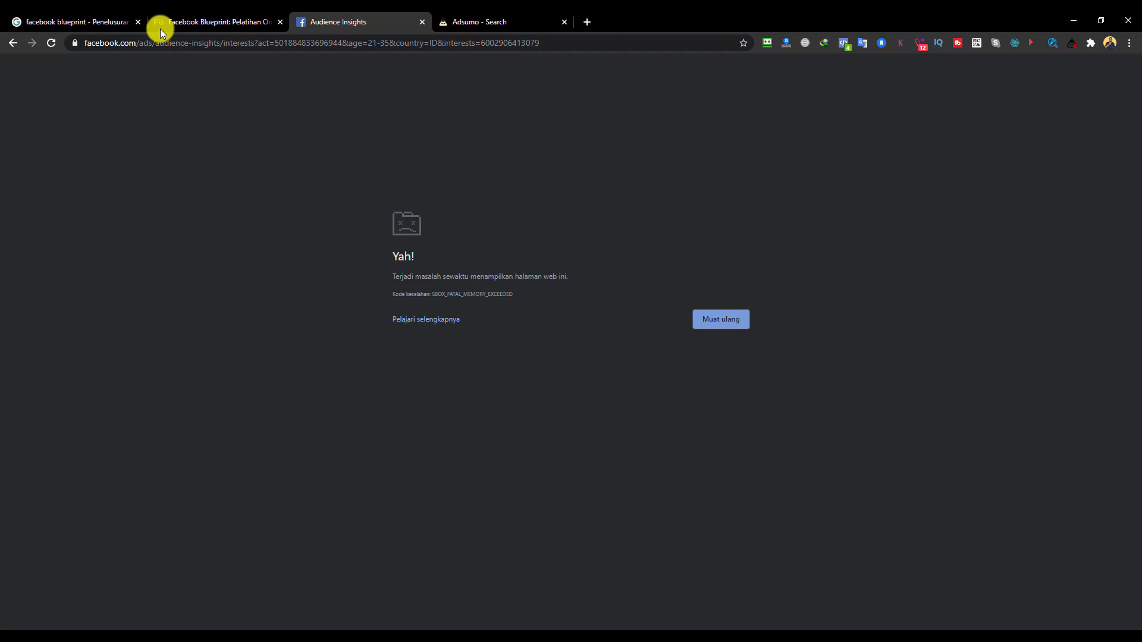
# Reload the crashed insights page and examine the popular categories and page likes ranking for the Jam Tangan interest
pyautogui.click(51, 43)
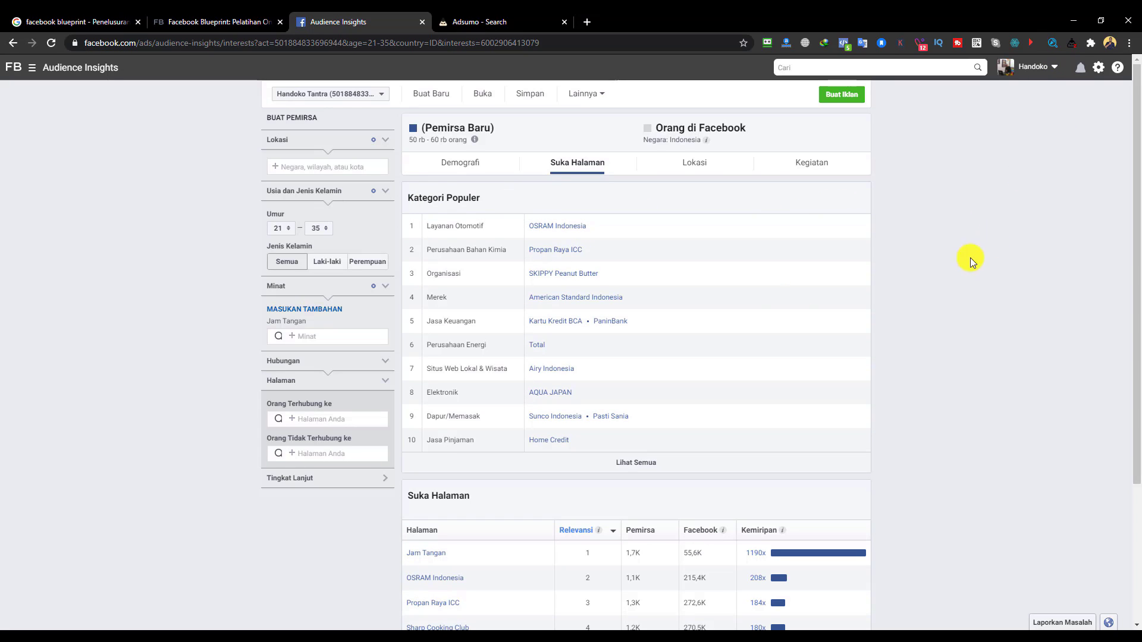
pyautogui.scroll(-3, 745, 262)
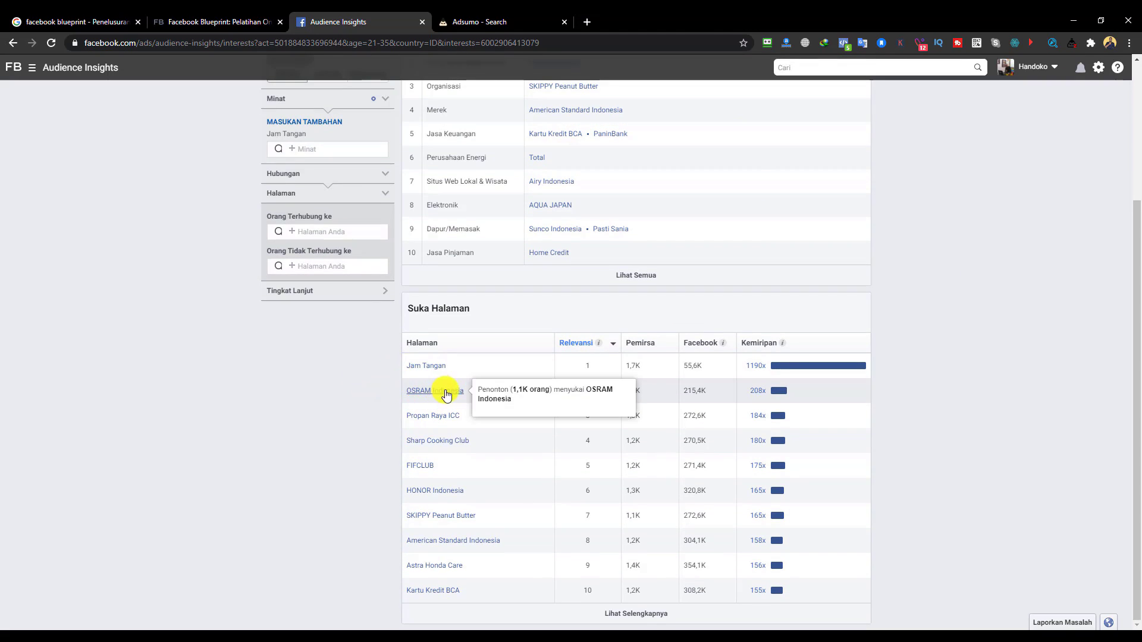
pyautogui.scroll(3, 334, 376)
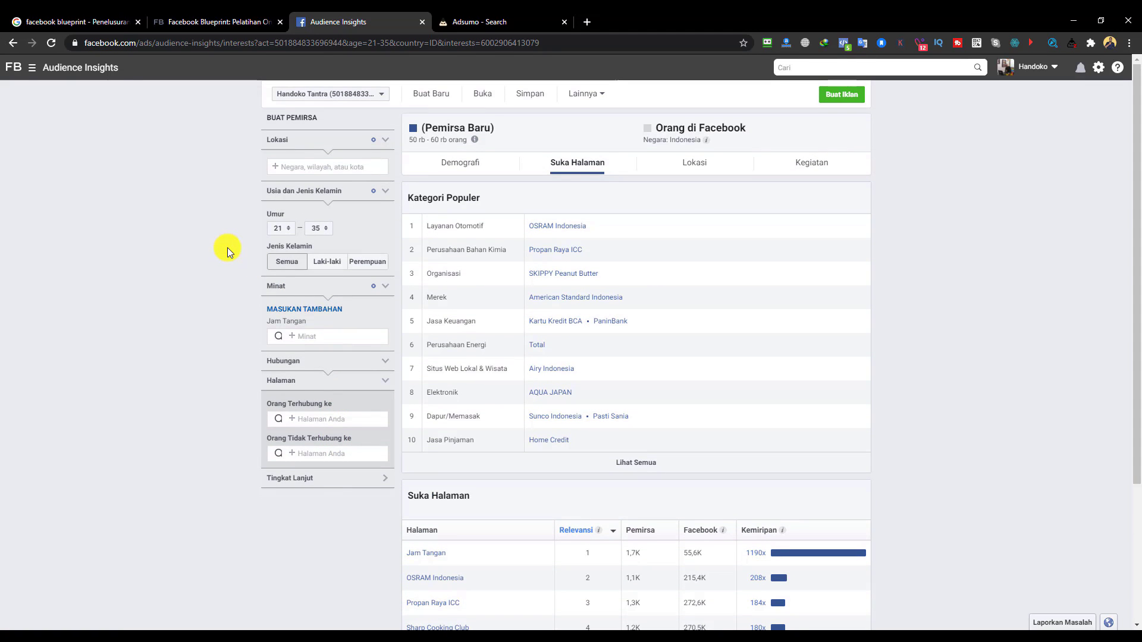
pyautogui.scroll(-1, 227, 247)
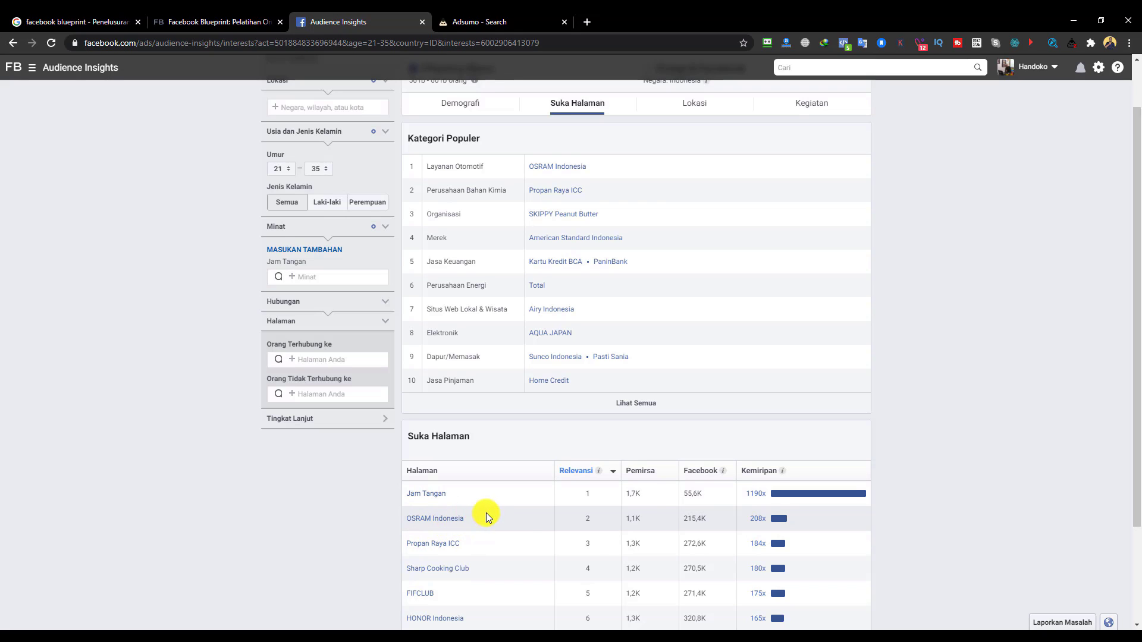
pyautogui.scroll(-1, 385, 516)
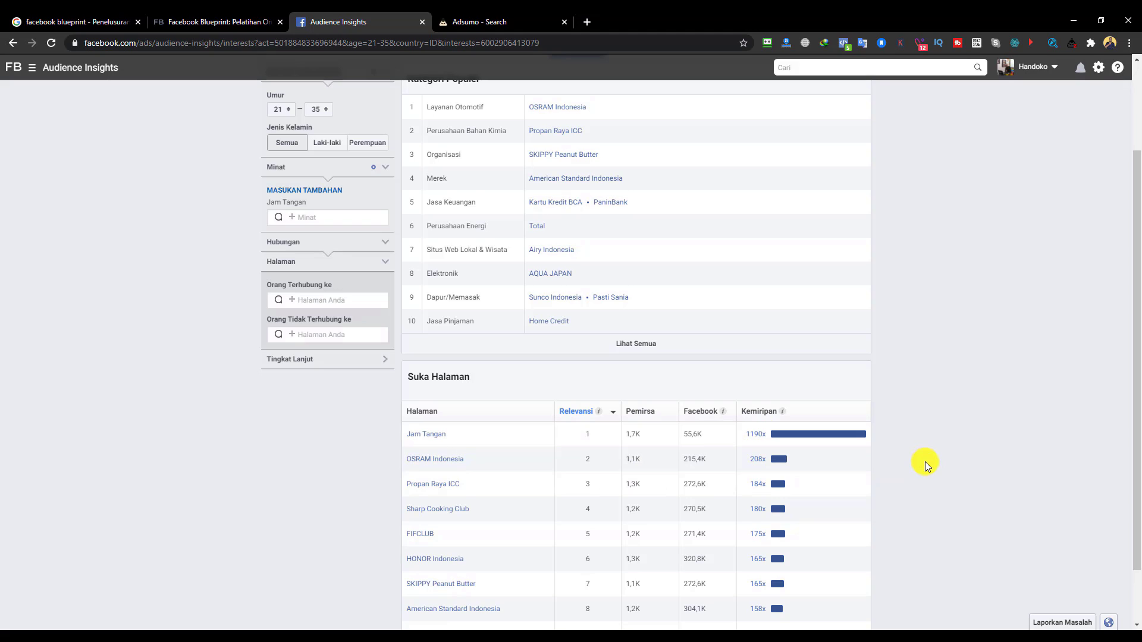
pyautogui.scroll(-1, 894, 424)
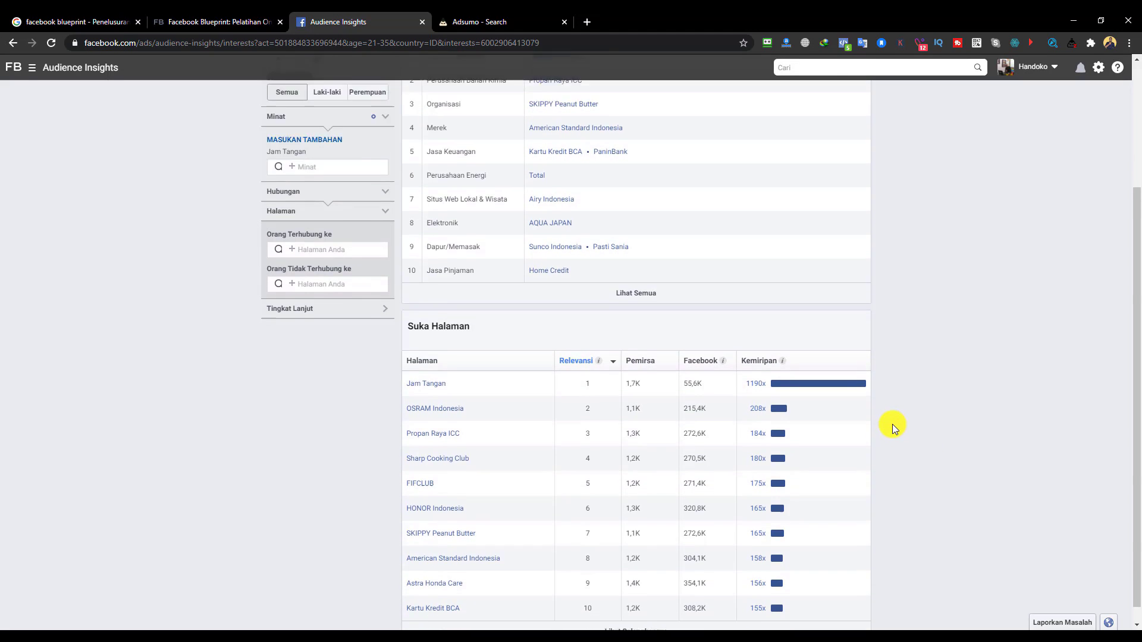
pyautogui.scroll(3, 892, 423)
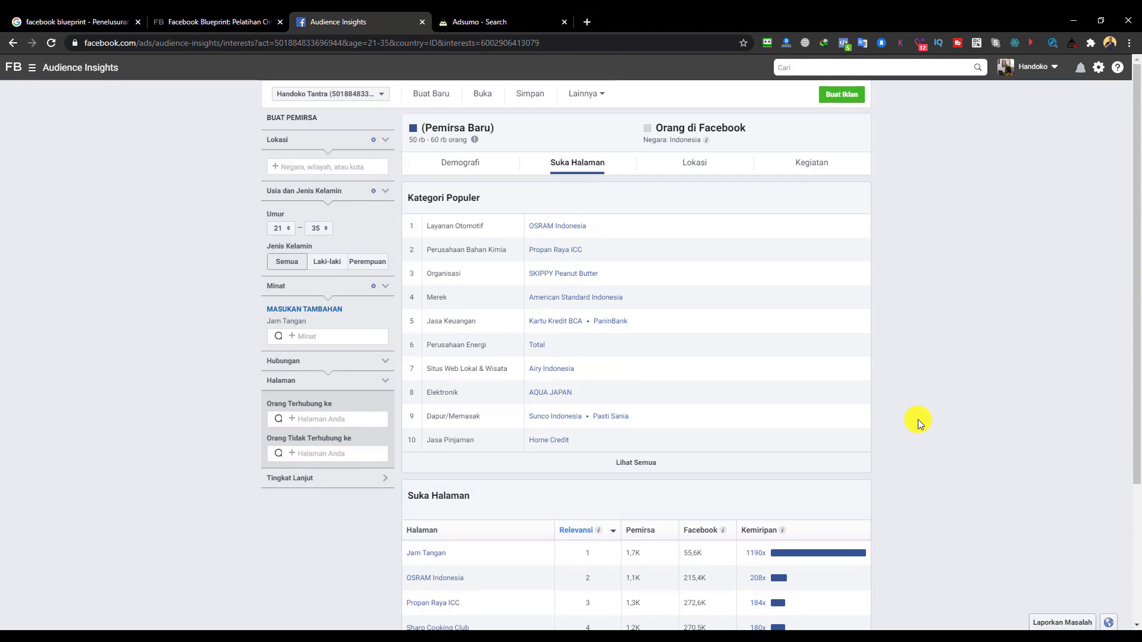
pyautogui.scroll(-3, 327, 515)
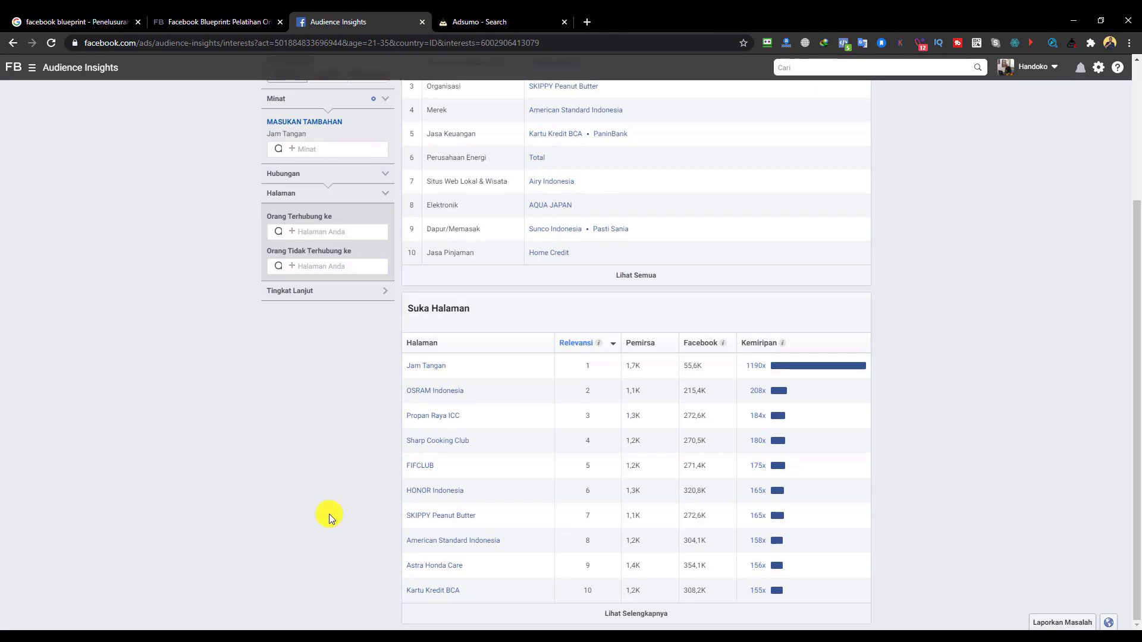
pyautogui.scroll(3, 381, 308)
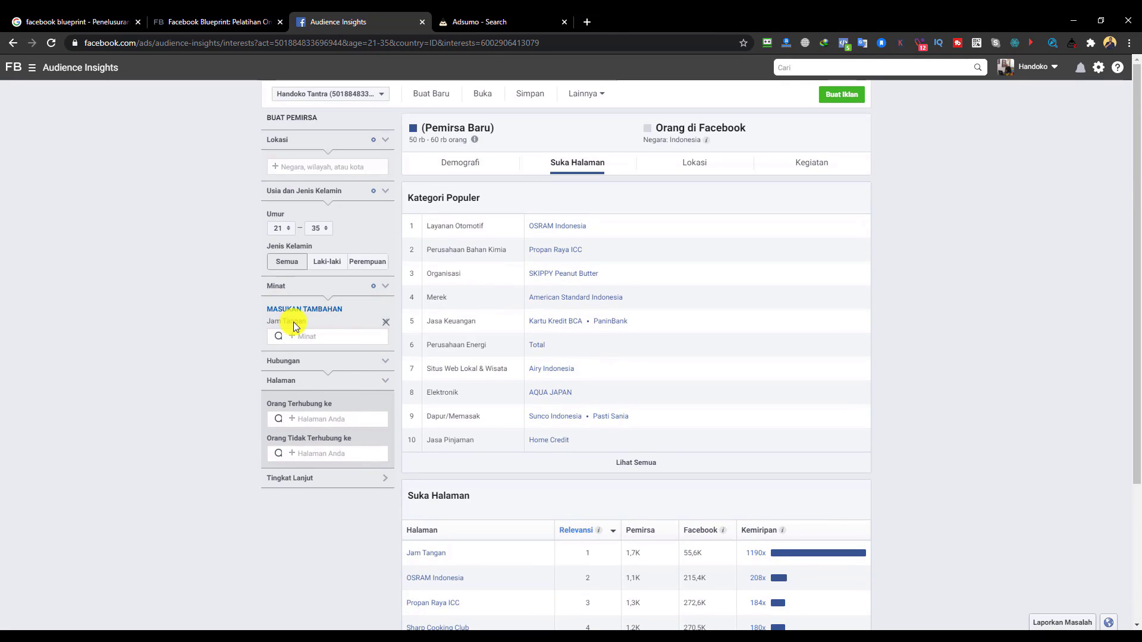
pyautogui.scroll(-3, 273, 333)
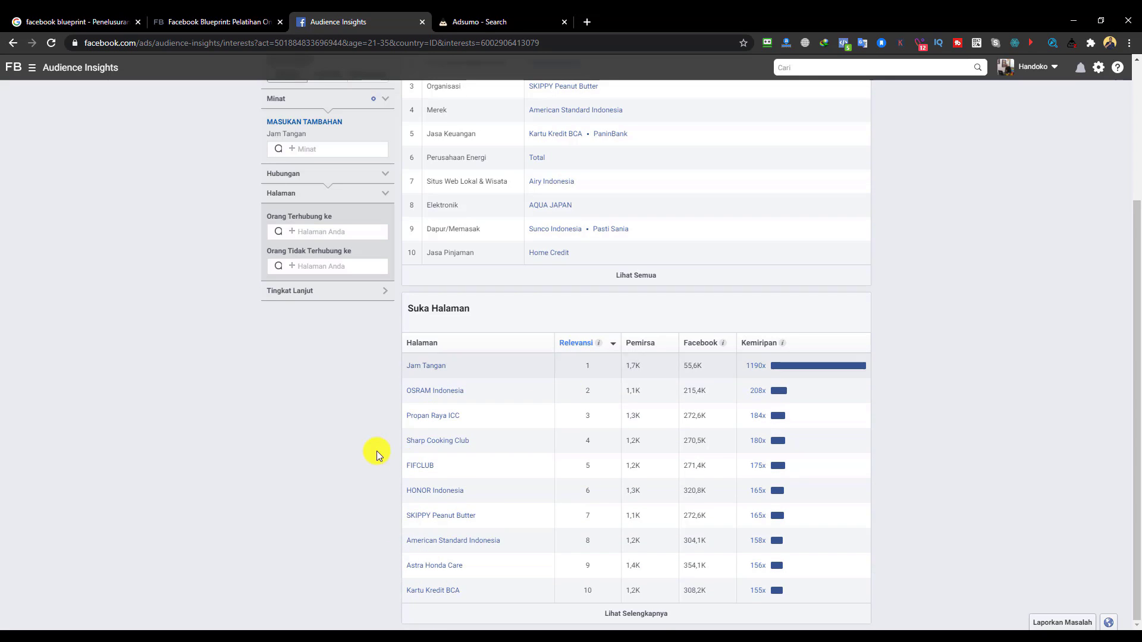
pyautogui.scroll(3, 469, 471)
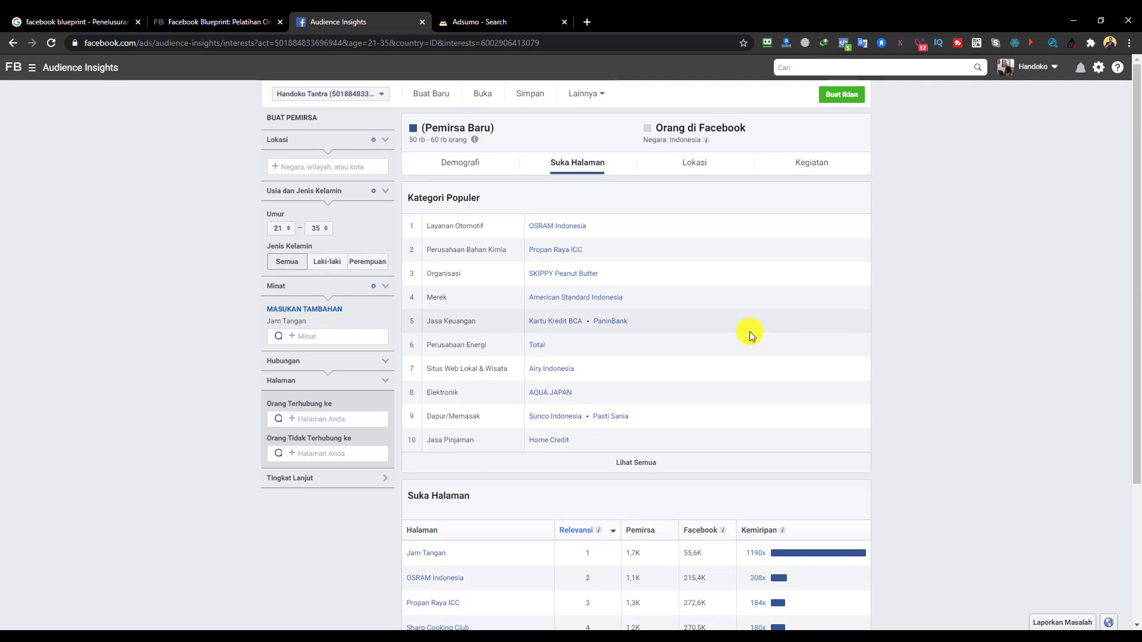
# Replace the Jam Tangan interest with Herbal in the audience filters
pyautogui.click(385, 327)
pyautogui.click(331, 311)
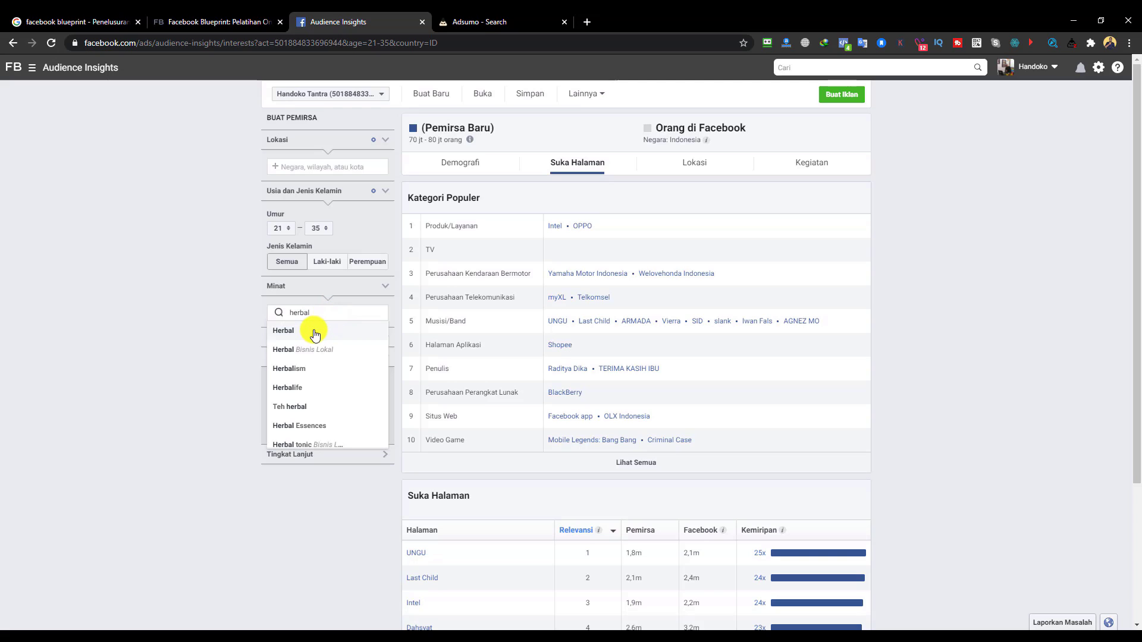
pyautogui.click(314, 332)
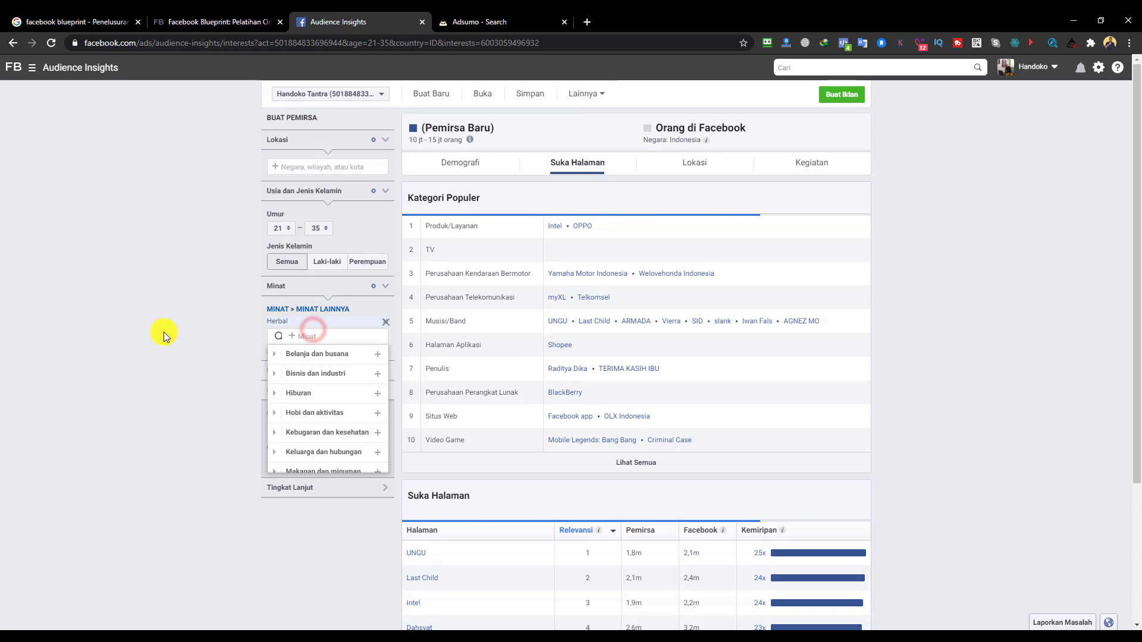
# Dismiss the interest suggestions and examine the popular categories and page likes ranking for the Herbal interest
pyautogui.click(202, 258)
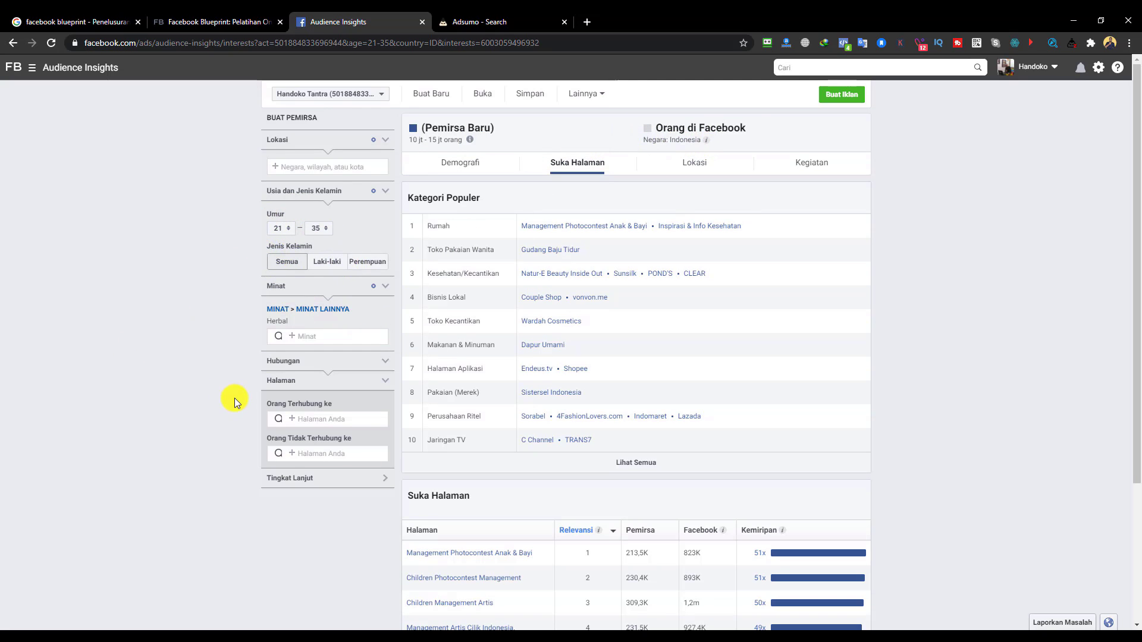
pyautogui.scroll(-2, 167, 383)
pyautogui.scroll(2, 137, 372)
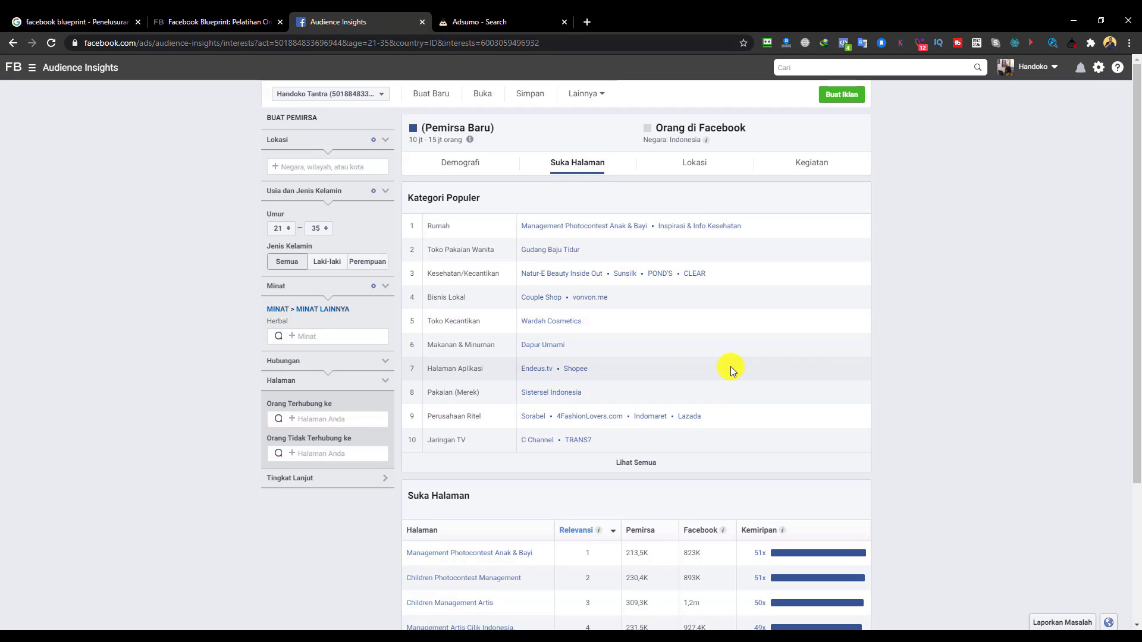
pyautogui.scroll(-3, 730, 366)
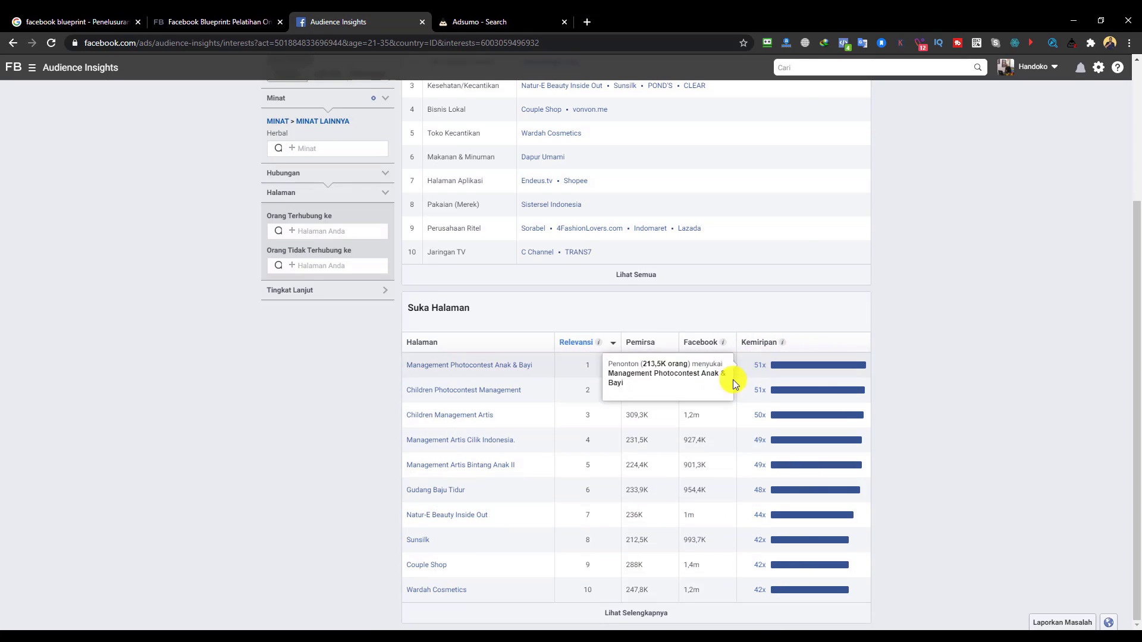
# Open the Management Photocontest Anak & Bayi page from the ranking in a new tab, review its posts, and close it
pyautogui.middleClick(480, 369)
pyautogui.click(485, 24)
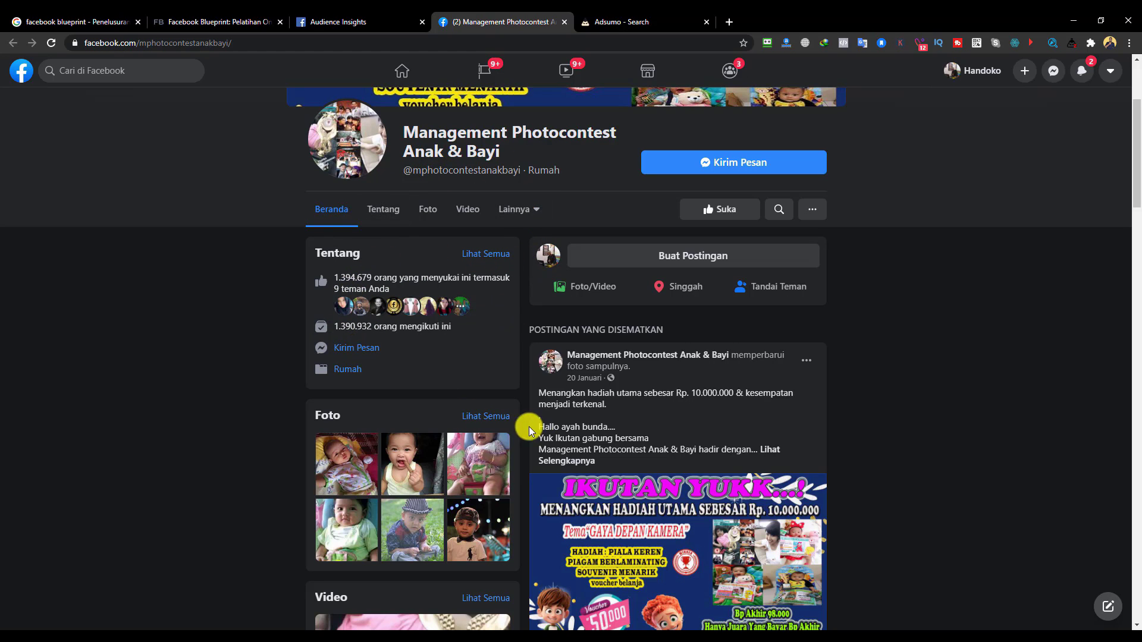
pyautogui.scroll(-6, 915, 398)
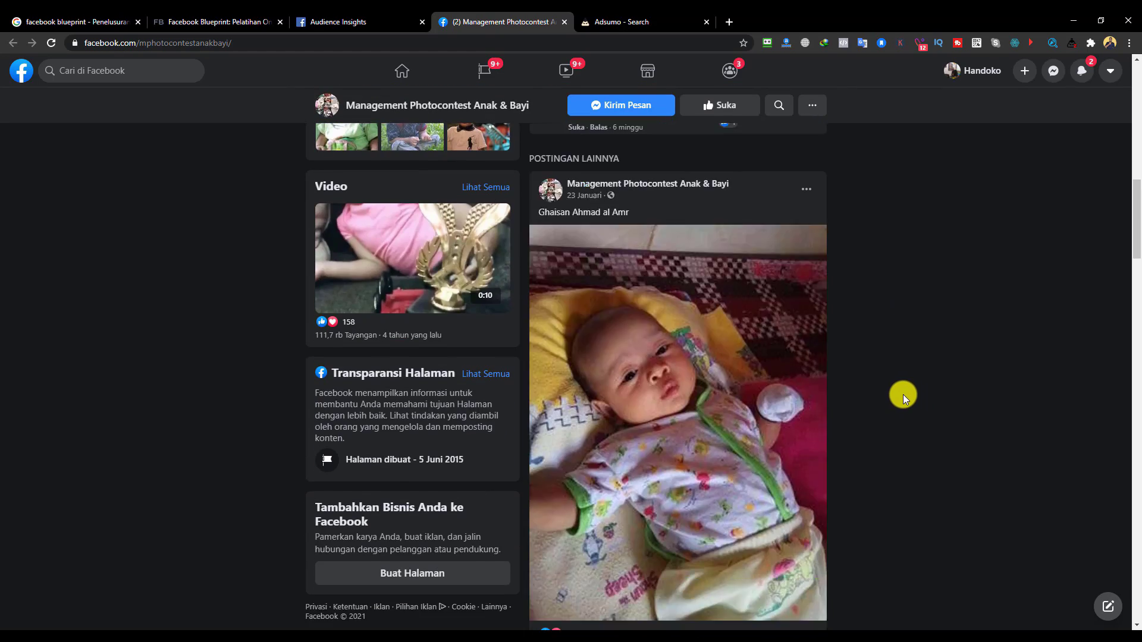
pyautogui.click(564, 23)
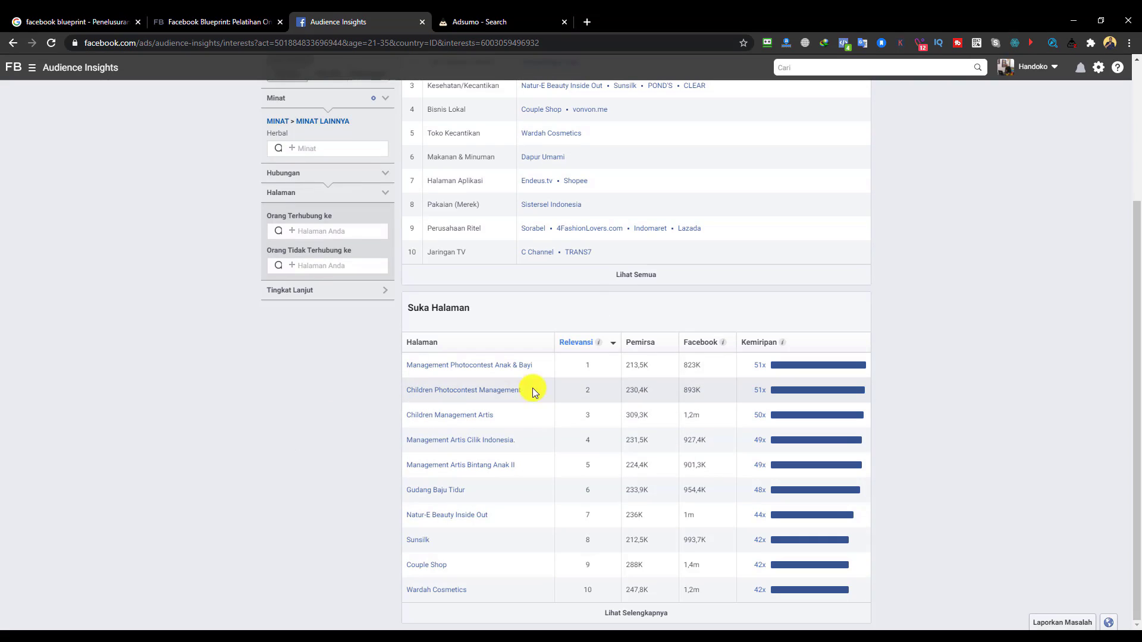
# Open the Gudang Baju Tidur page from the ranking in a new tab, review its details and product posts, and close it
pyautogui.middleClick(443, 495)
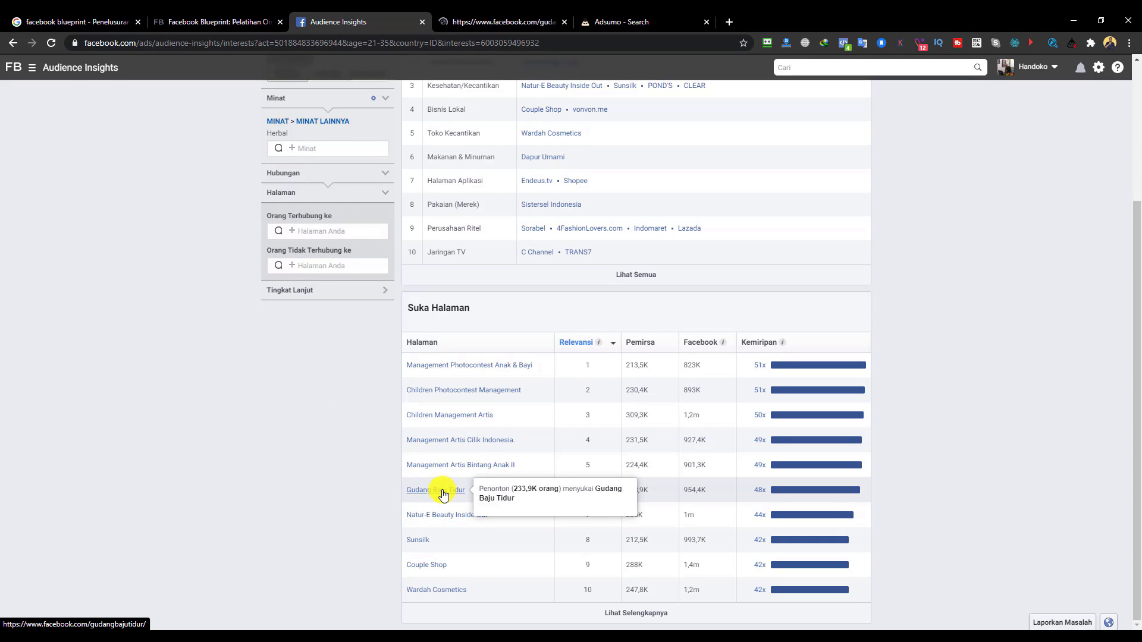
pyautogui.click(459, 30)
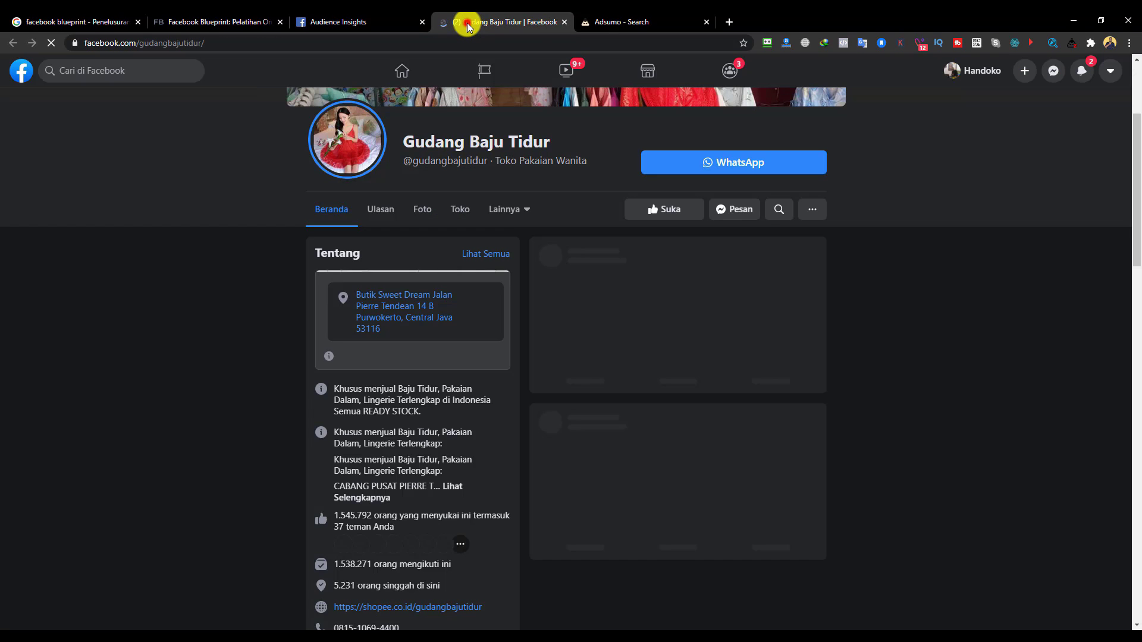
pyautogui.scroll(-2, 234, 344)
pyautogui.scroll(-6, 234, 343)
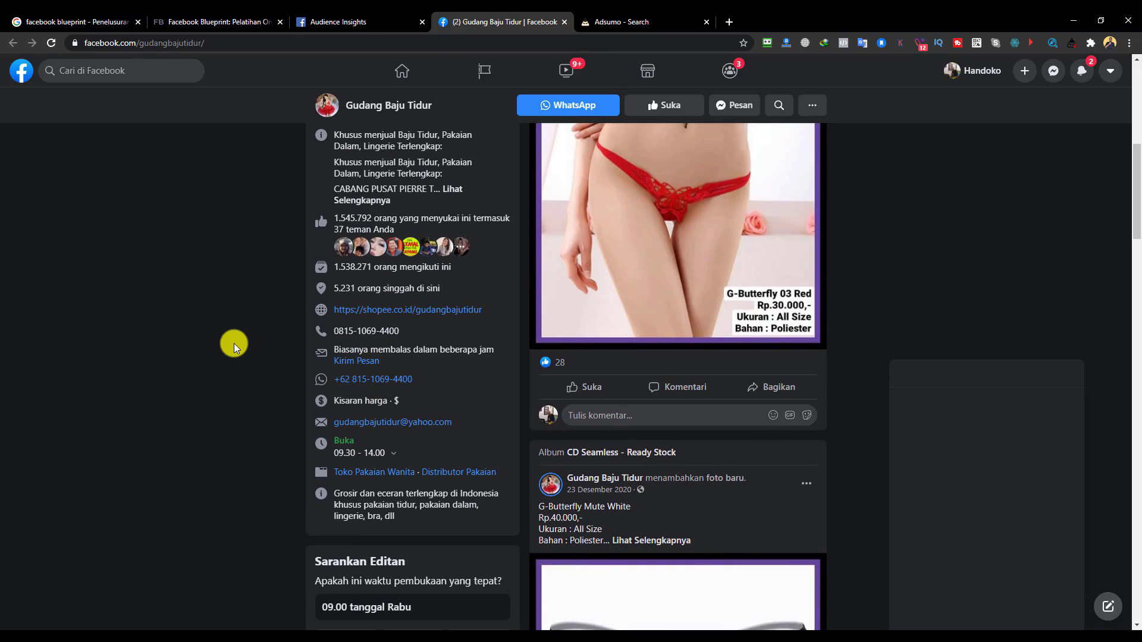
pyautogui.scroll(-7, 234, 344)
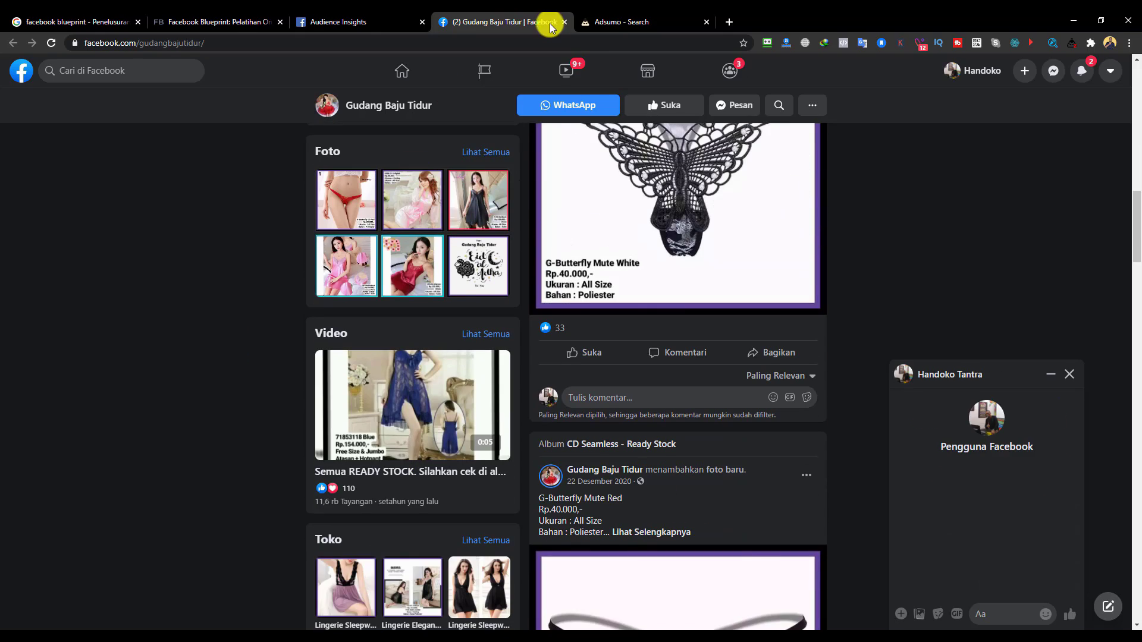
pyautogui.click(564, 21)
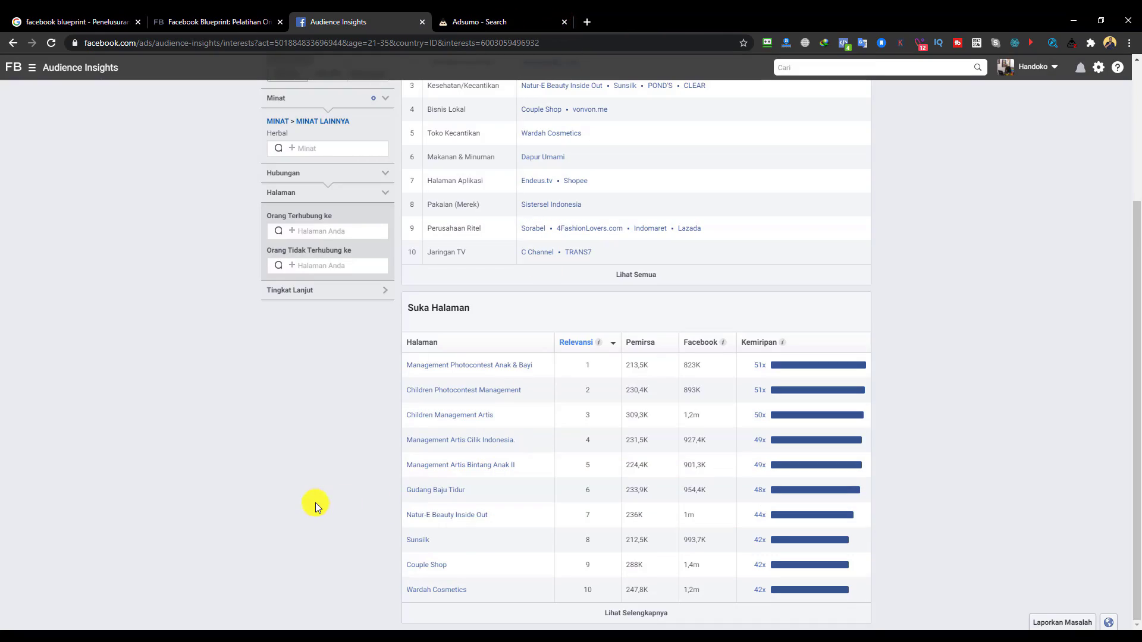
# Open the Wardah Cosmetics page from the ranking in a new tab, review its details and posts, and close it
pyautogui.keyDown('ctrl'); pyautogui.click(436, 590); pyautogui.keyUp('ctrl')
pyautogui.click(486, 22)
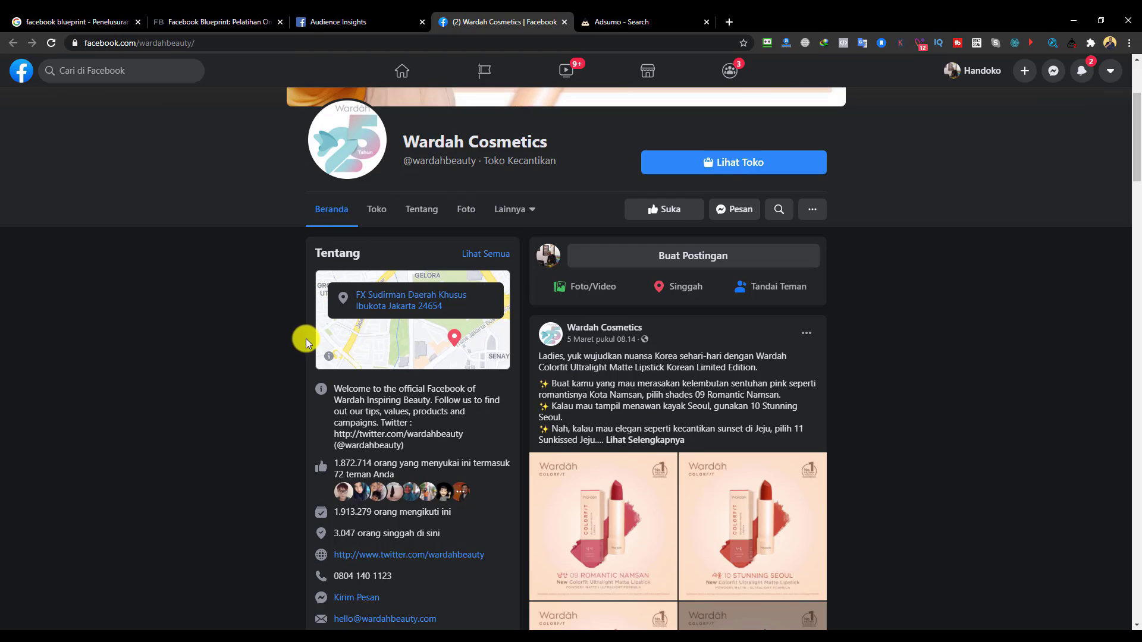
pyautogui.scroll(-1, 313, 384)
pyautogui.scroll(-1, 313, 383)
pyautogui.scroll(-3, 747, 425)
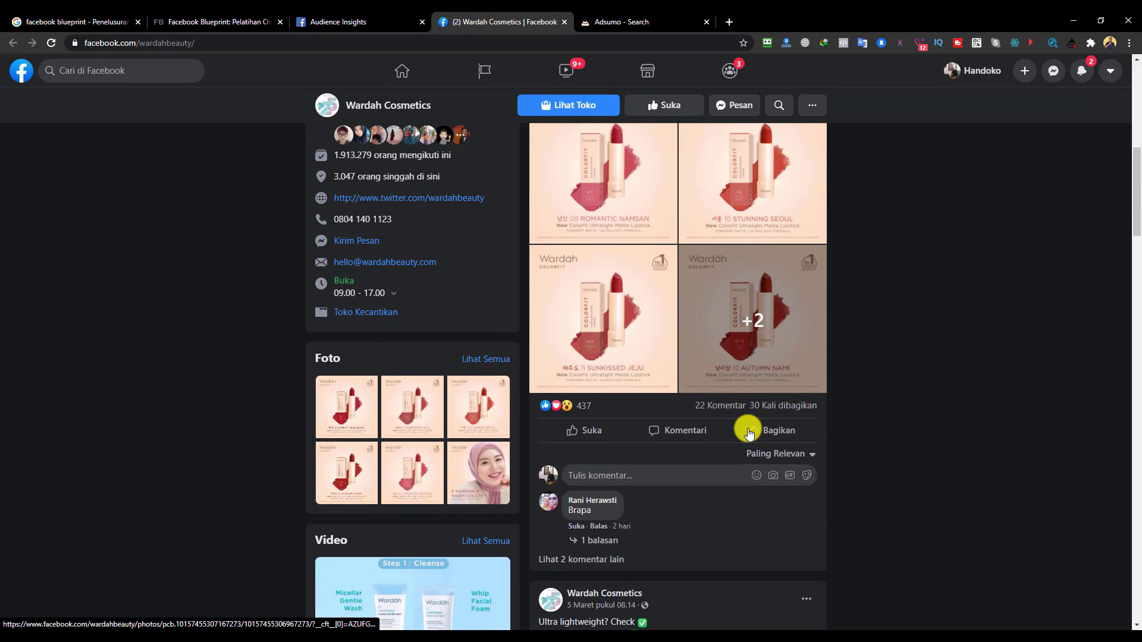
pyautogui.scroll(3, 748, 431)
pyautogui.scroll(3, 748, 434)
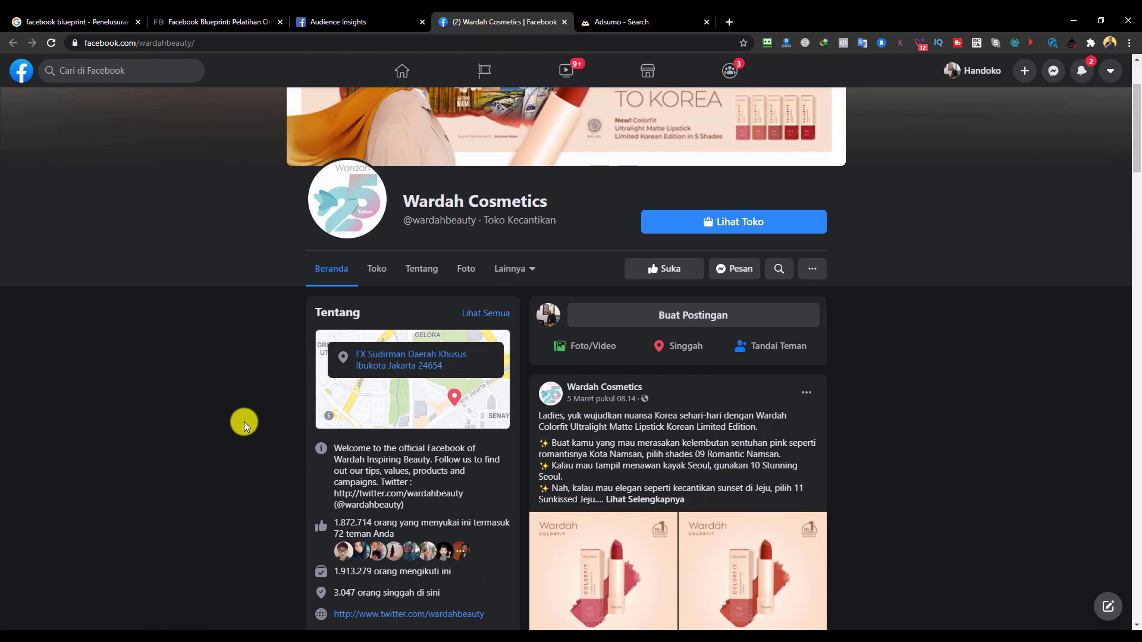
pyautogui.click(564, 24)
# Compare the Herbal audience's popular categories with its page likes ranking on the insights page
pyautogui.scroll(5, 595, 412)
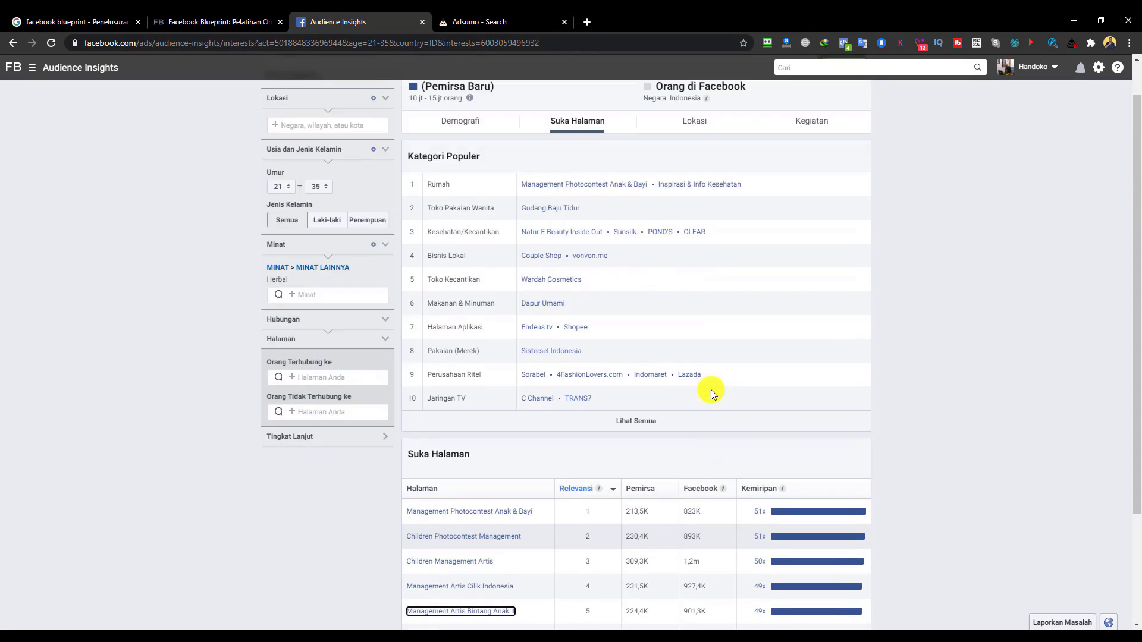
pyautogui.scroll(-2, 667, 396)
pyautogui.scroll(3, 982, 327)
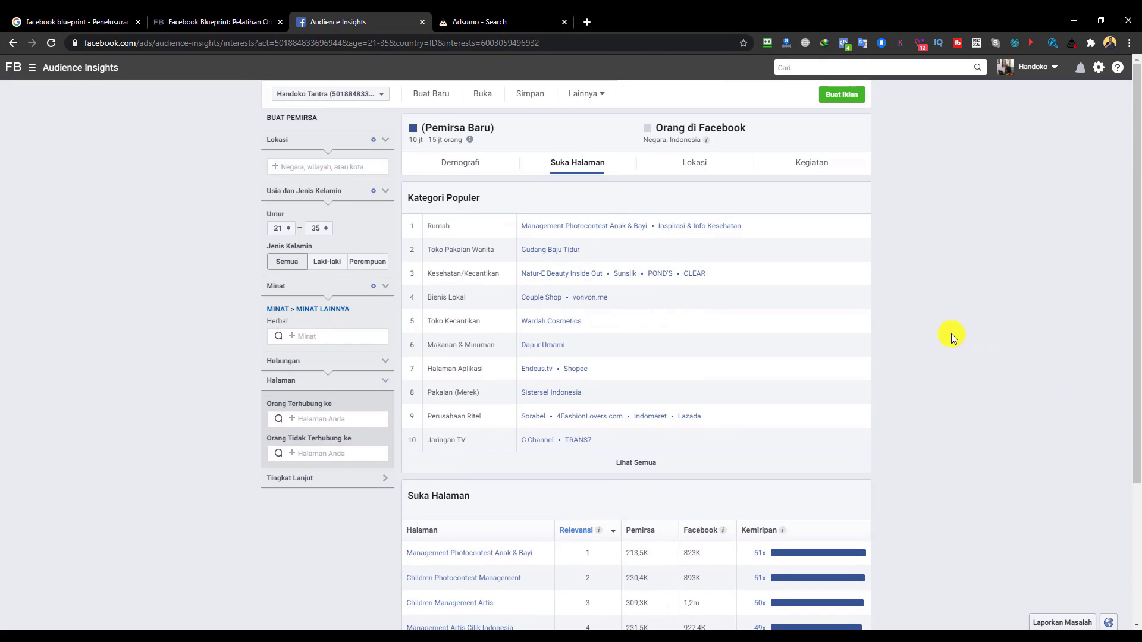
pyautogui.scroll(-3, 205, 448)
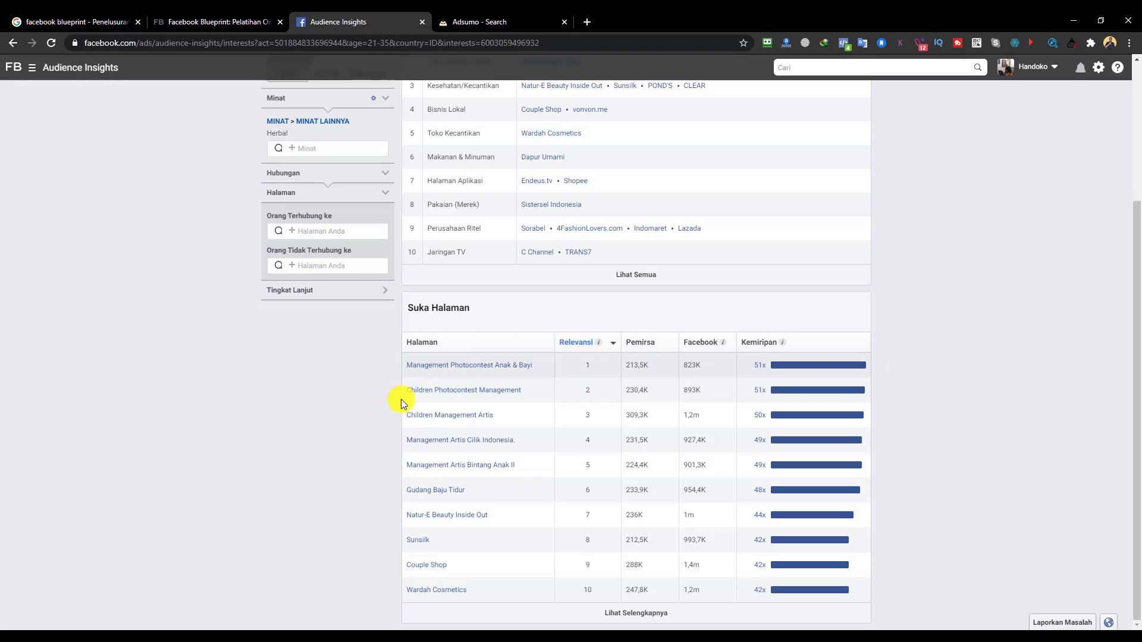
pyautogui.moveTo(348, 523); pyautogui.dragTo(379, 558)
pyautogui.click(297, 457)
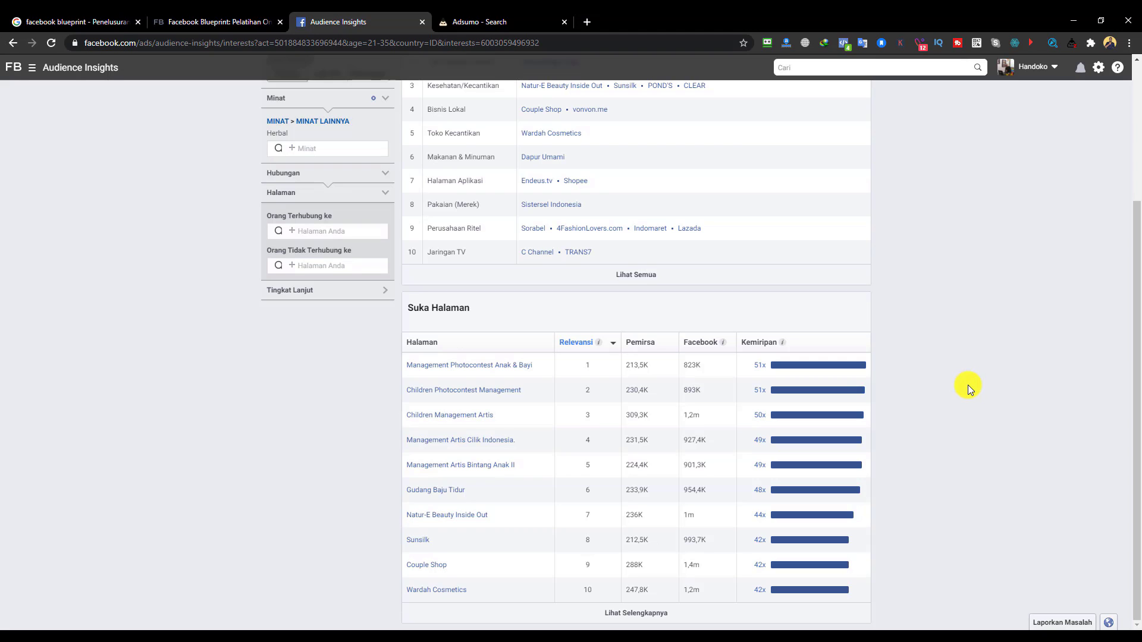
pyautogui.scroll(3, 968, 385)
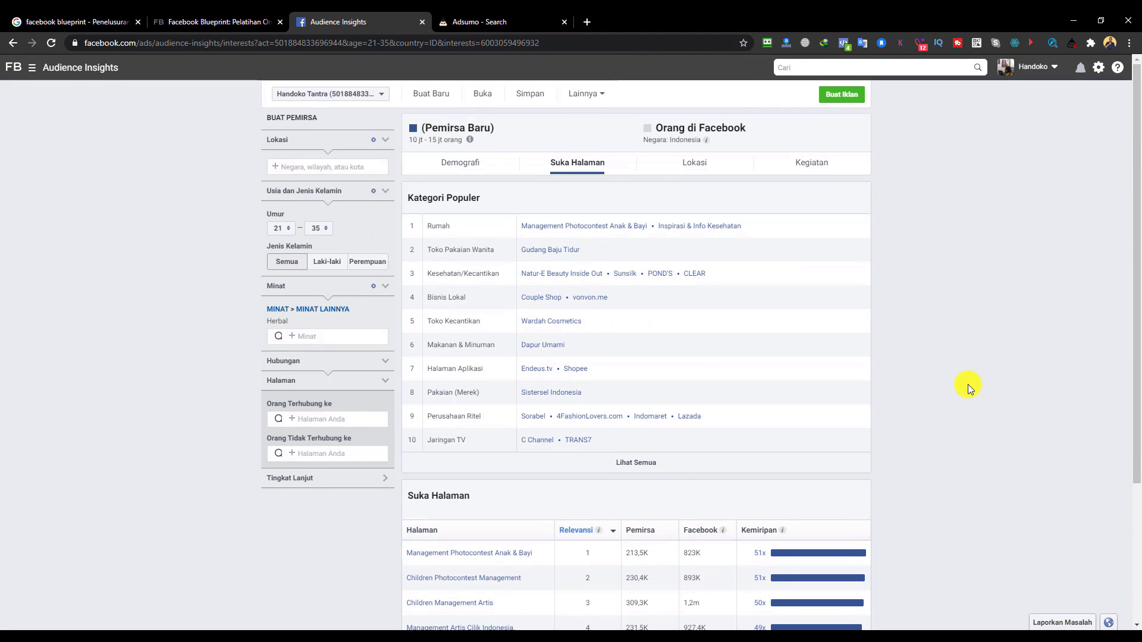